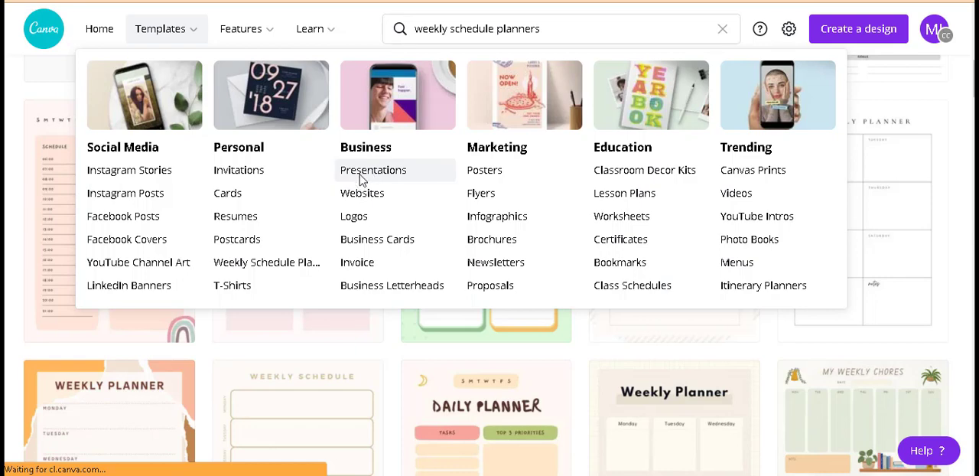
Step: Open the business presentation templates and narrow them to the Technology category
click(362, 180)
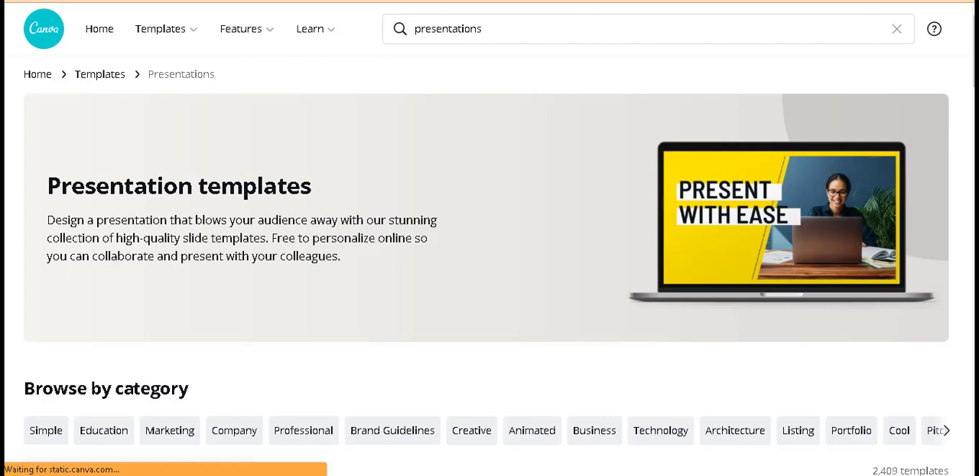
scroll(489, 264, down, 1)
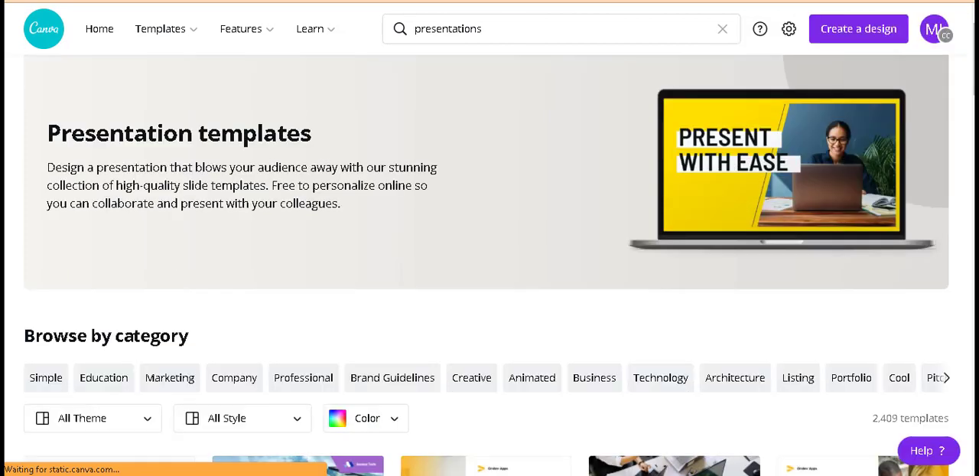
scroll(595, 260, down, 5)
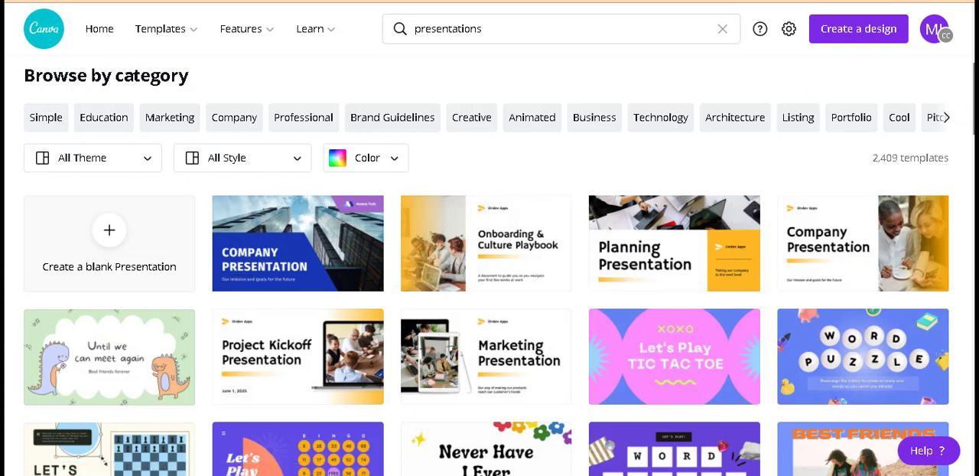
drag(974, 116, 974, 117)
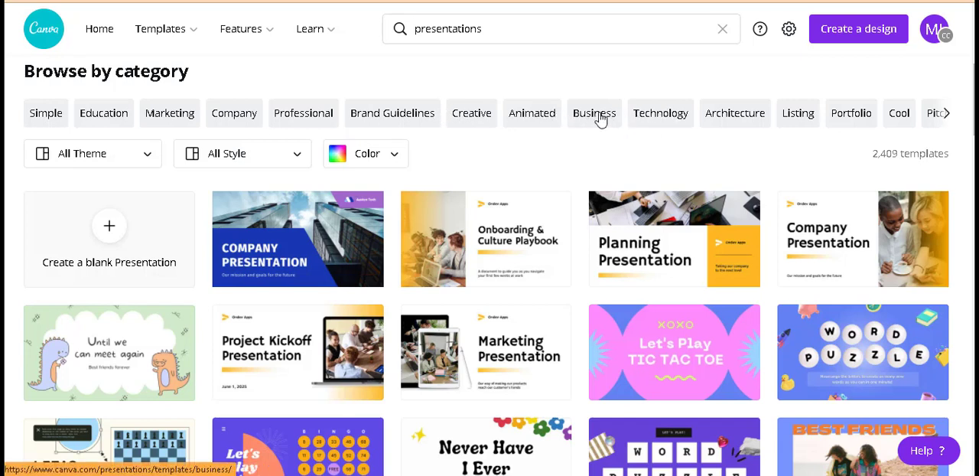
click(661, 115)
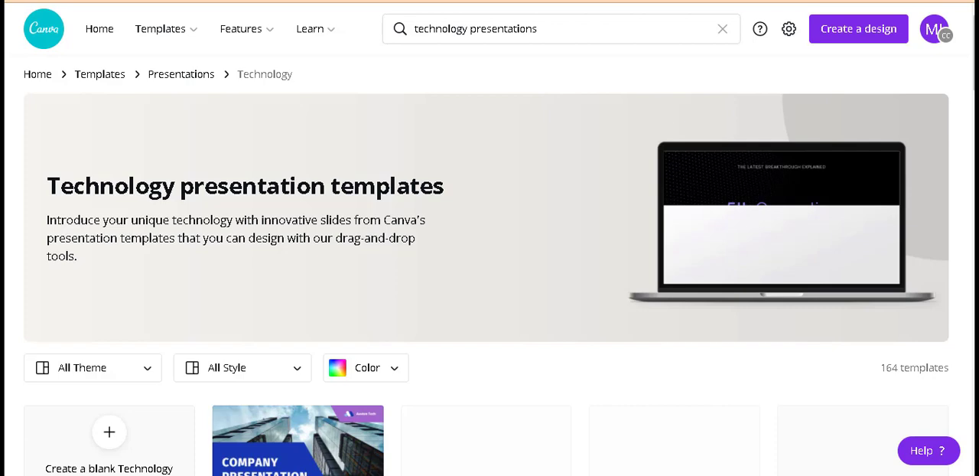
Step: Create an editable design from the blue and purple Pitch Deck technology presentation template
scroll(667, 280, down, 2)
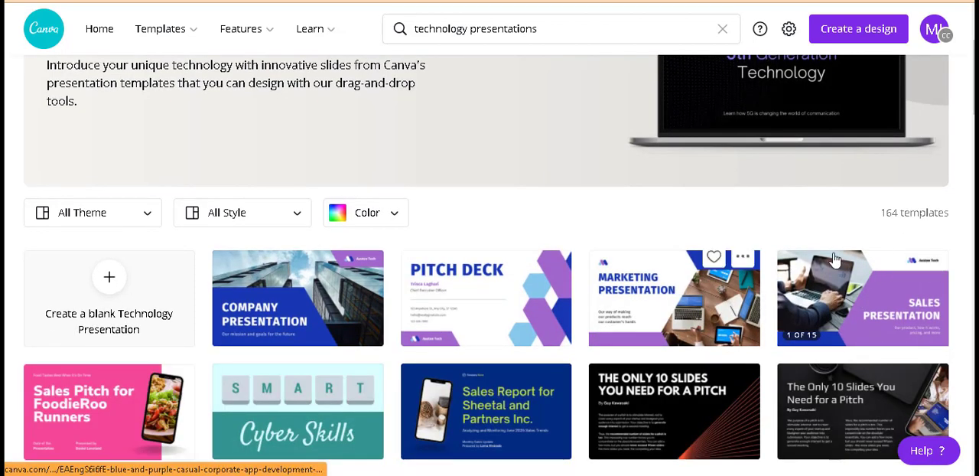
click(482, 311)
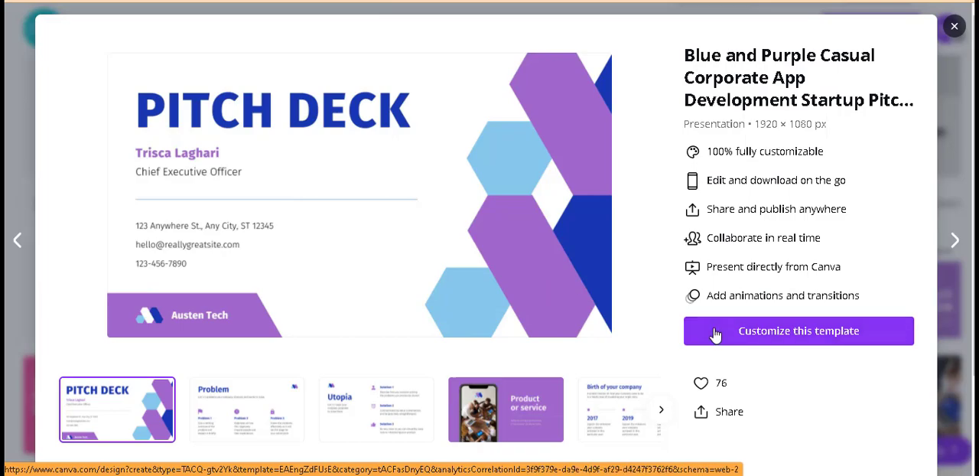
click(745, 334)
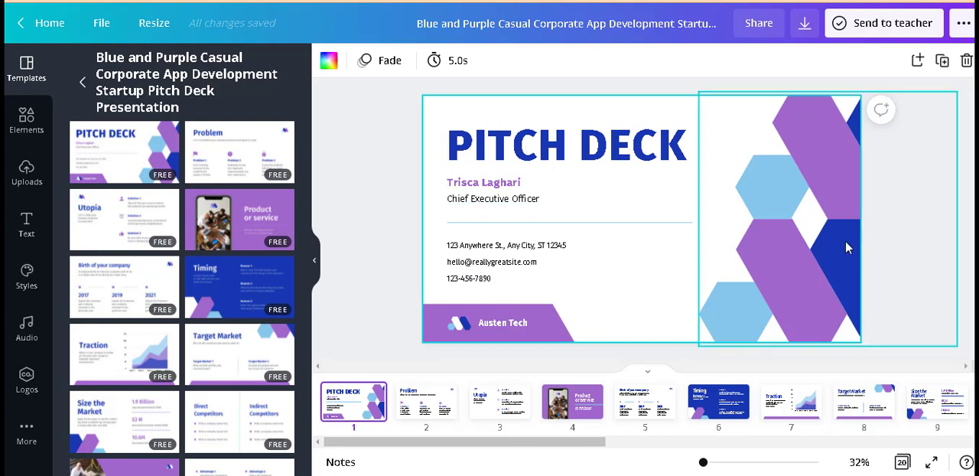
Step: Examine the layout and content of the pitch deck's slides from page 1 through page 19
click(788, 284)
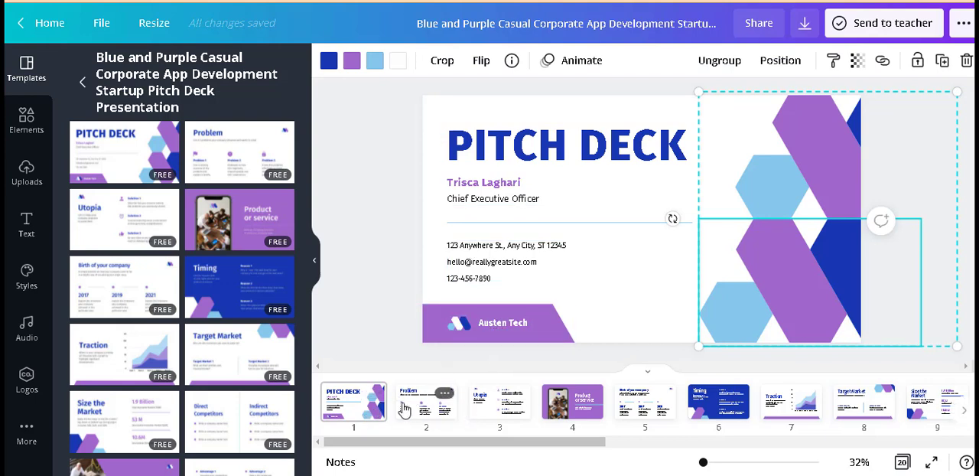
click(369, 410)
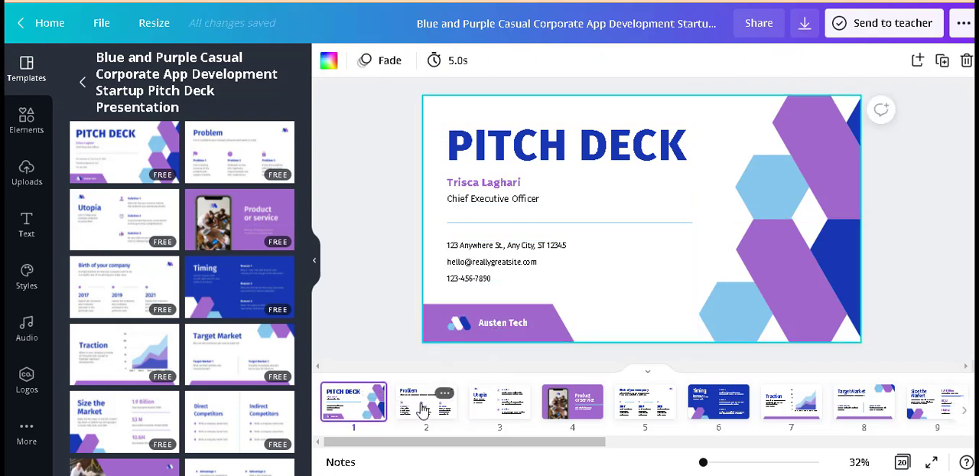
click(504, 405)
key(Right)
key(Right)
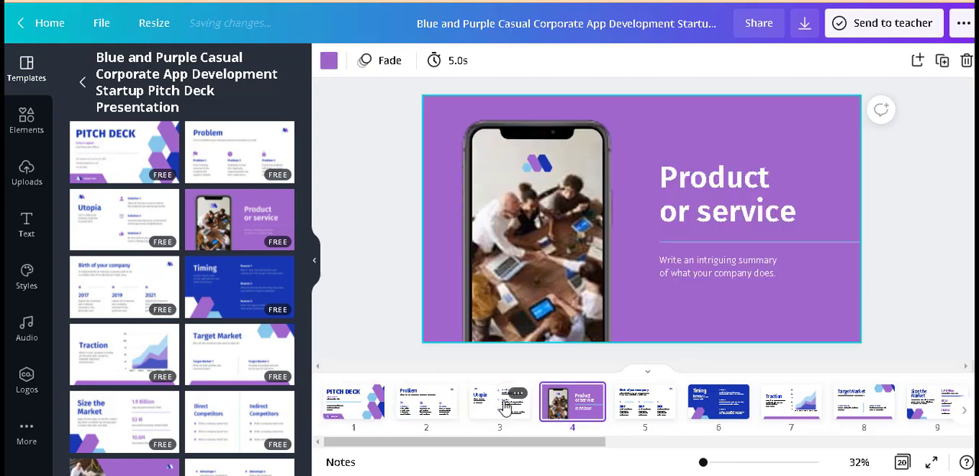
key(Right)
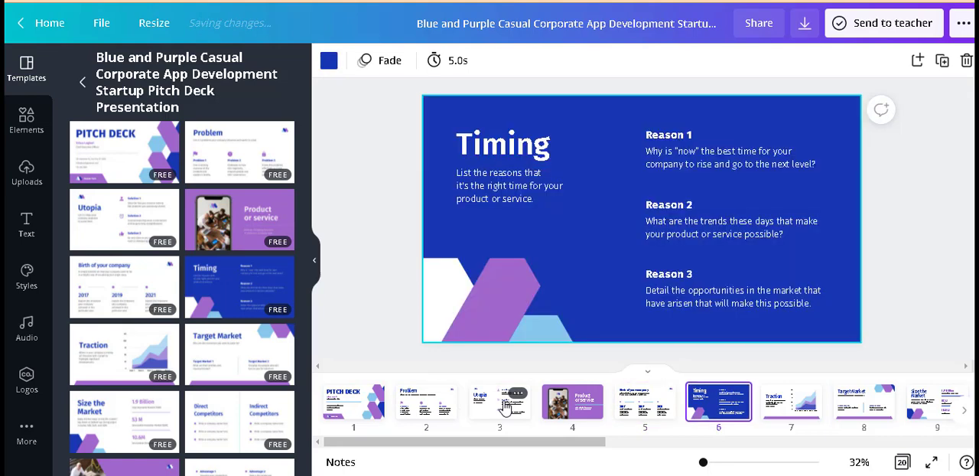
key(Right)
key(Right)
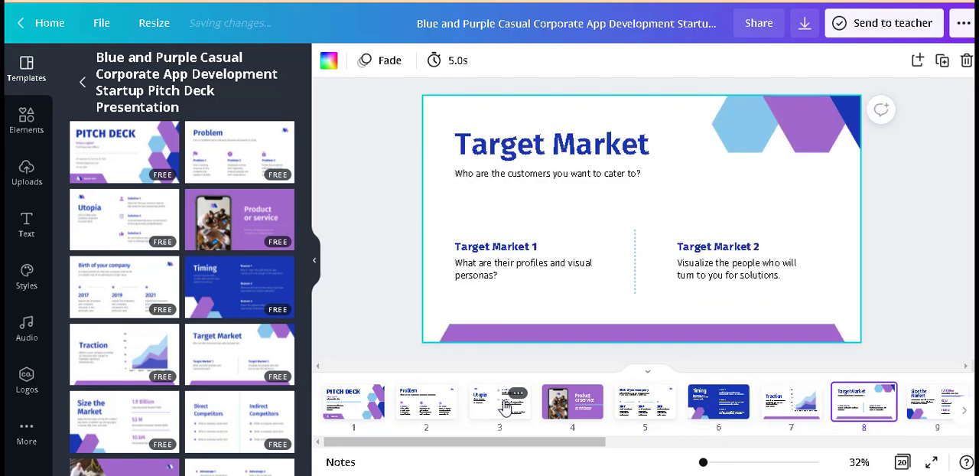
key(Right)
key(Right)
key(Right)
key(Right)
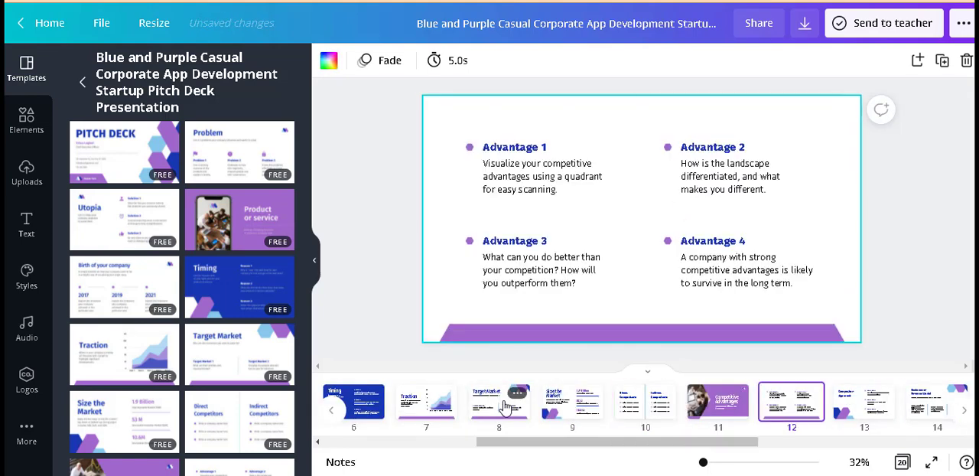
key(Right)
key(Right)
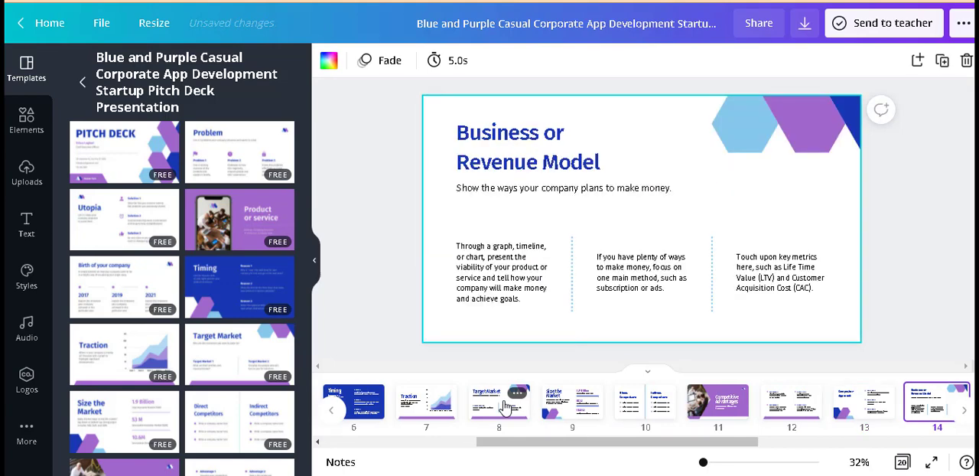
key(Right)
key(Right)
key(Right)
key(Right)
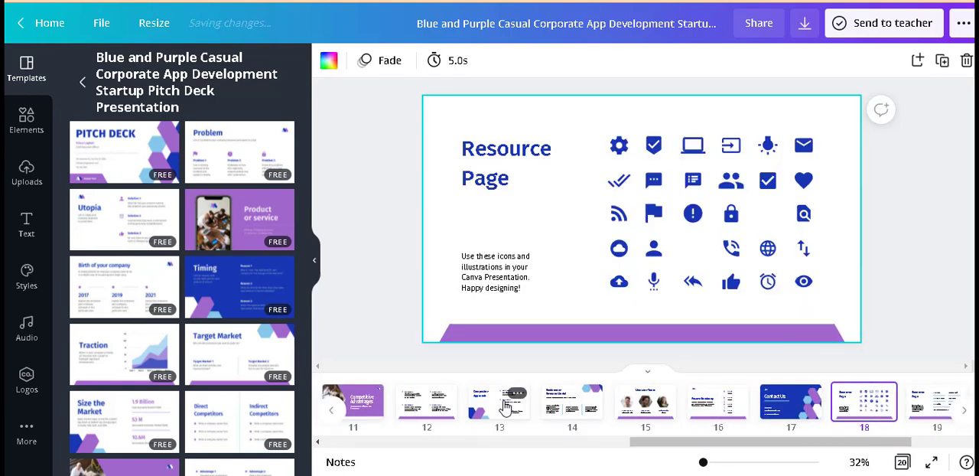
key(Right)
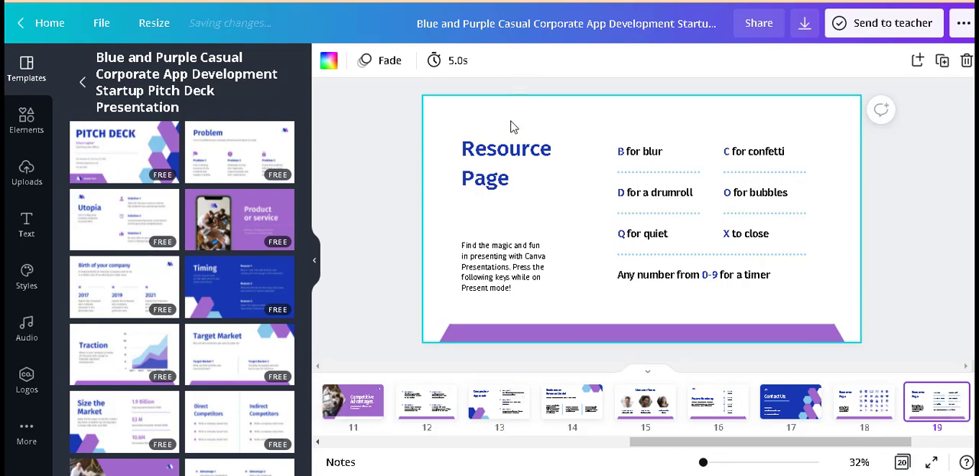
Step: Try pink, bright red and purple backgrounds on slide 19, the shortcut-keys Resource Page, and settle on light turquoise
click(512, 126)
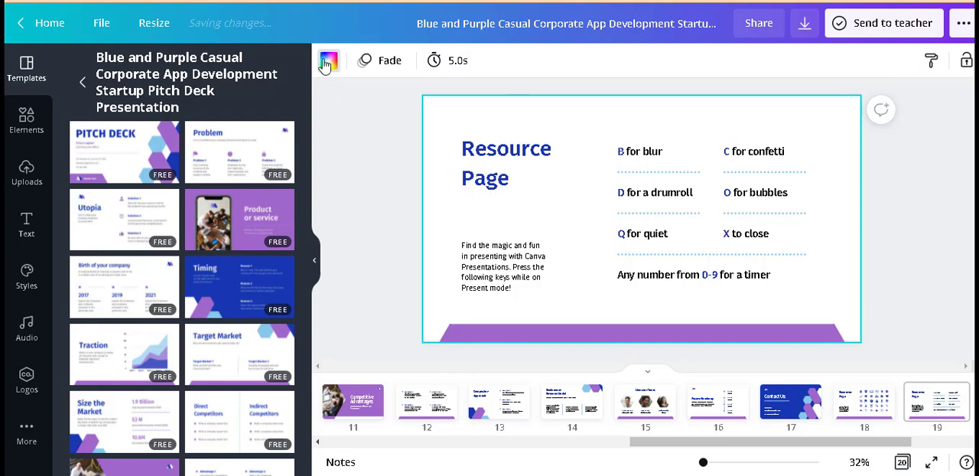
click(327, 61)
click(199, 138)
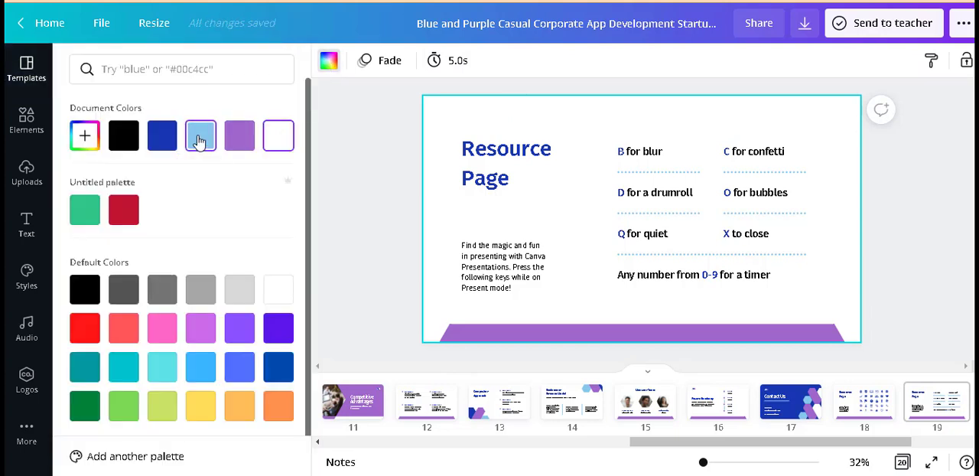
click(278, 136)
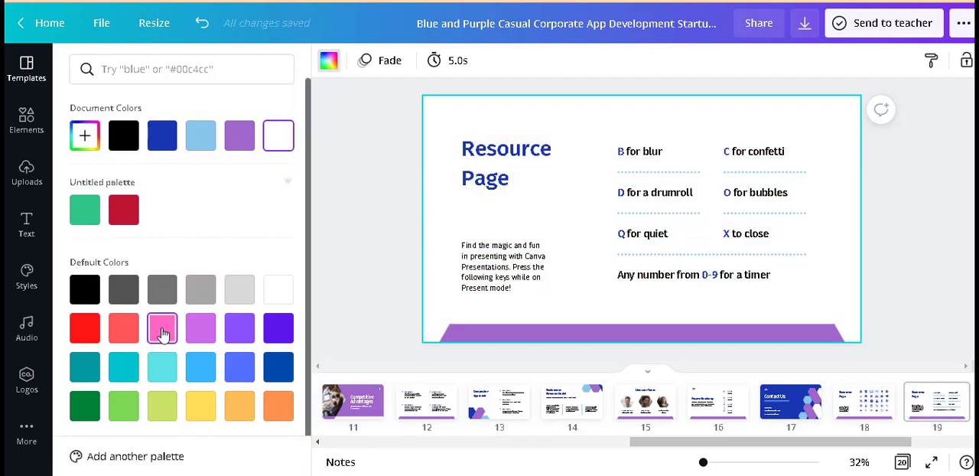
click(162, 332)
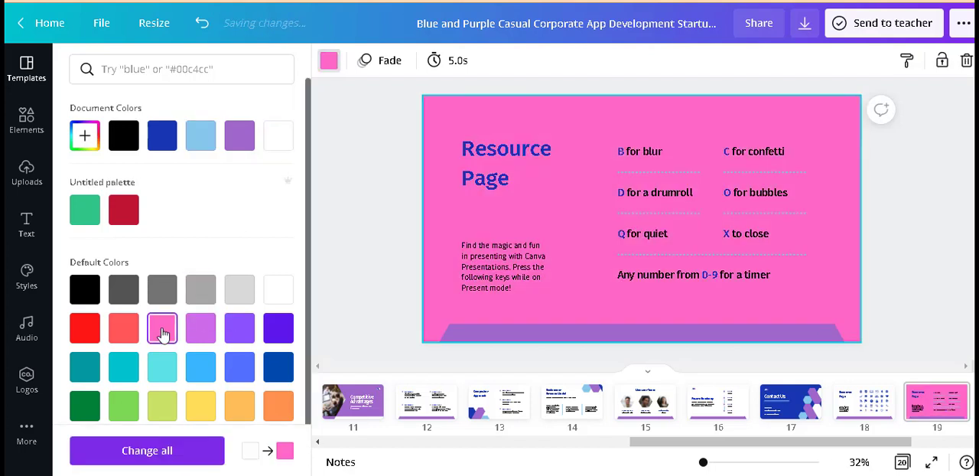
click(78, 334)
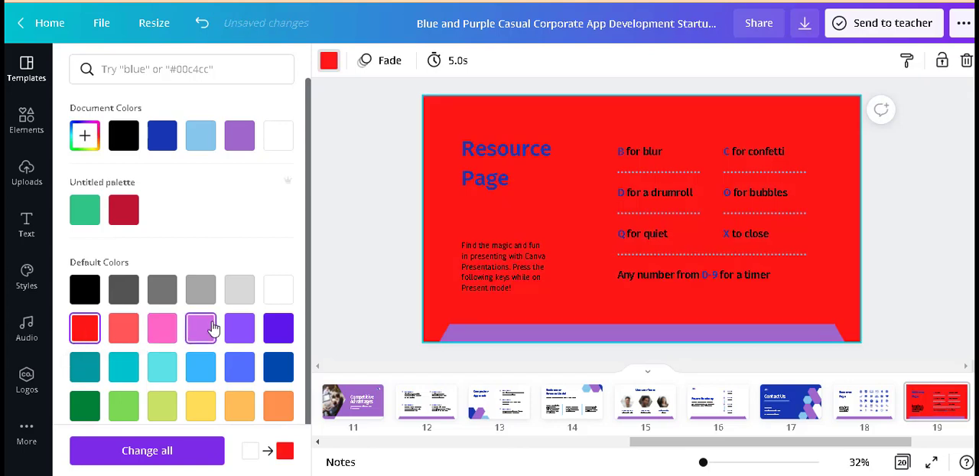
click(234, 333)
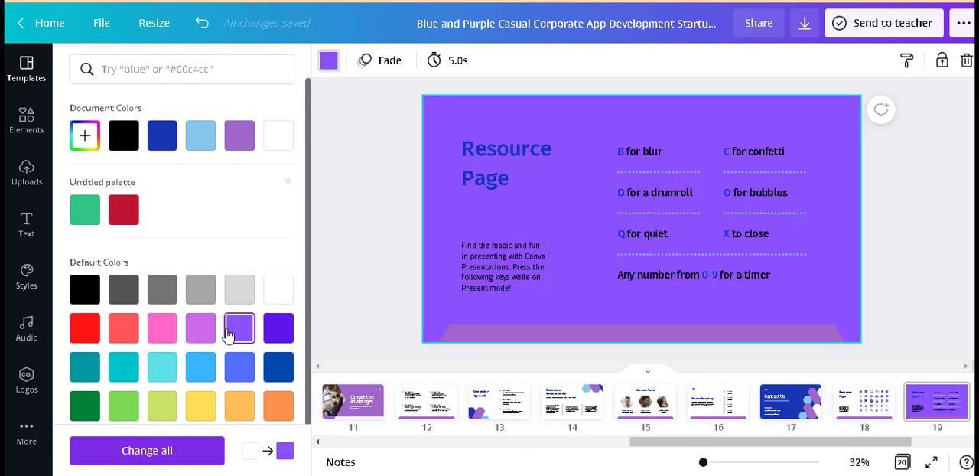
click(162, 368)
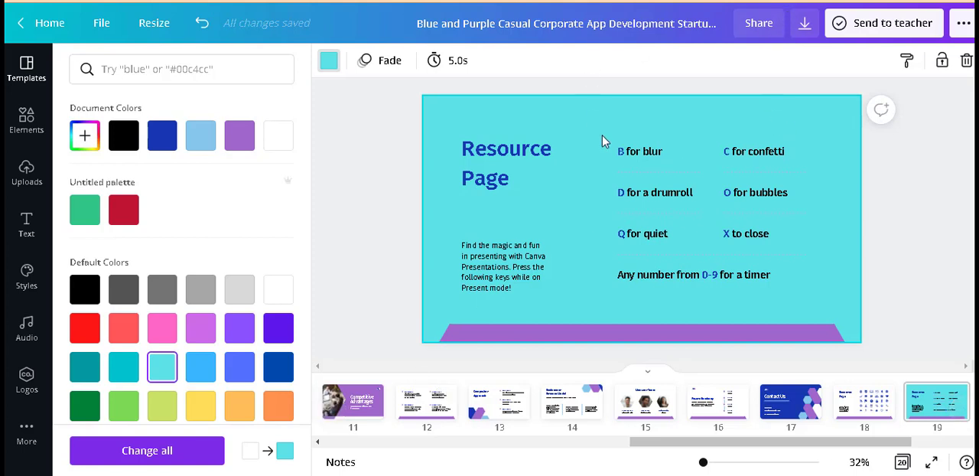
Step: Download all 20 pages of the presentation as PDF Standard and dismiss the saved-design message
click(805, 27)
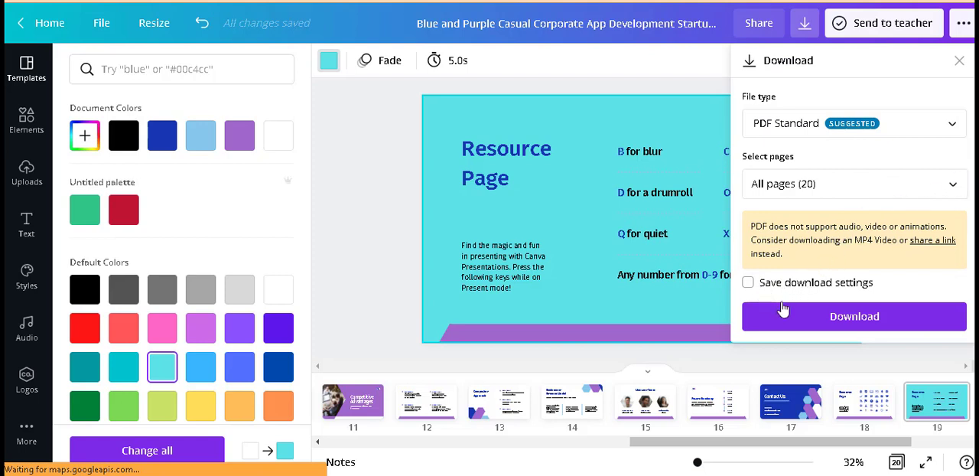
click(832, 322)
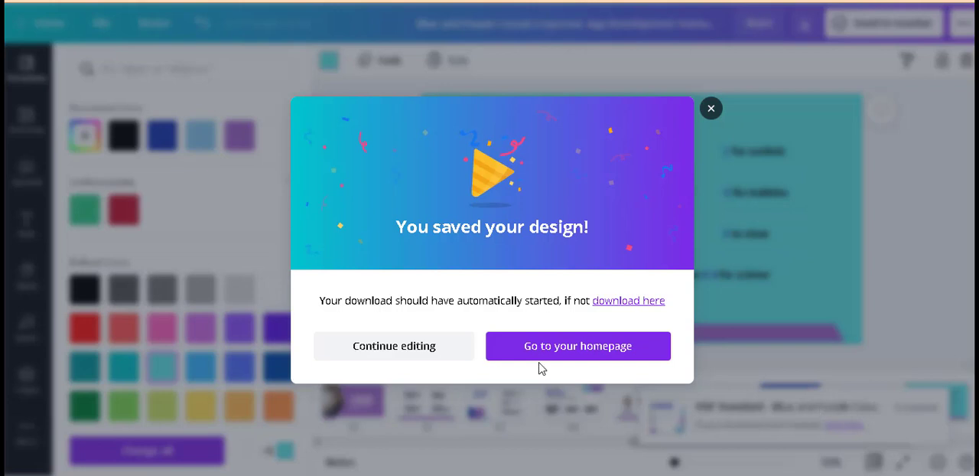
click(710, 109)
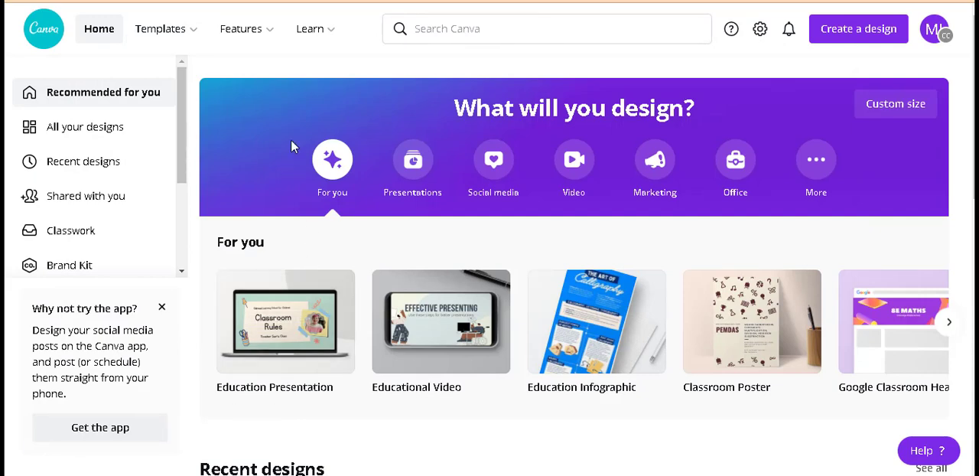
Step: Open the business logo templates, narrow them to the Heart Logos category and browse the designs
mouse_move(162, 29)
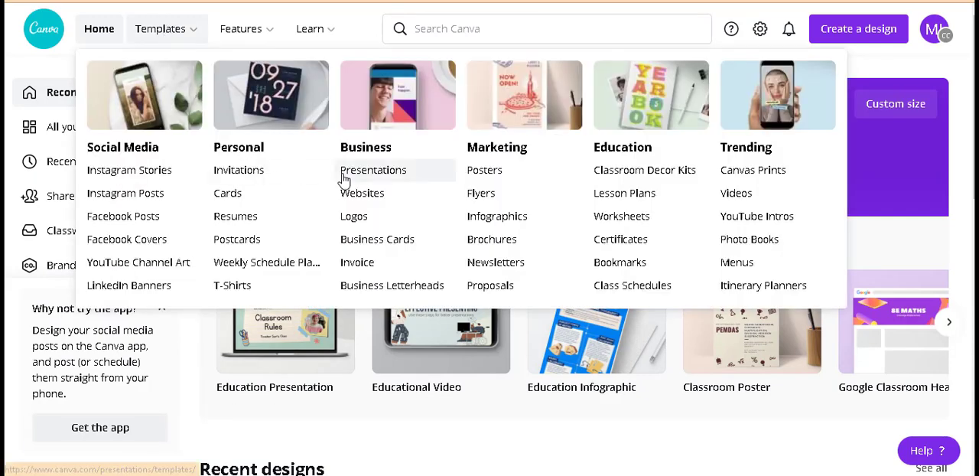
click(356, 217)
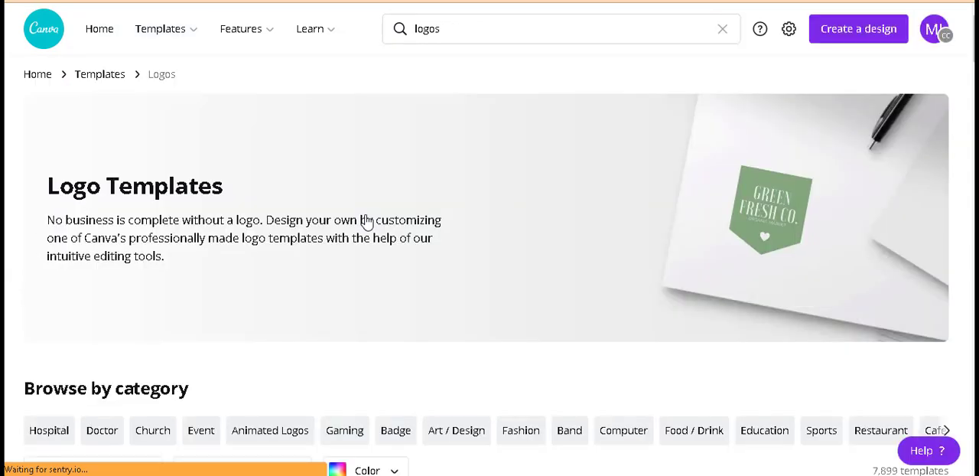
scroll(366, 221, down, 2)
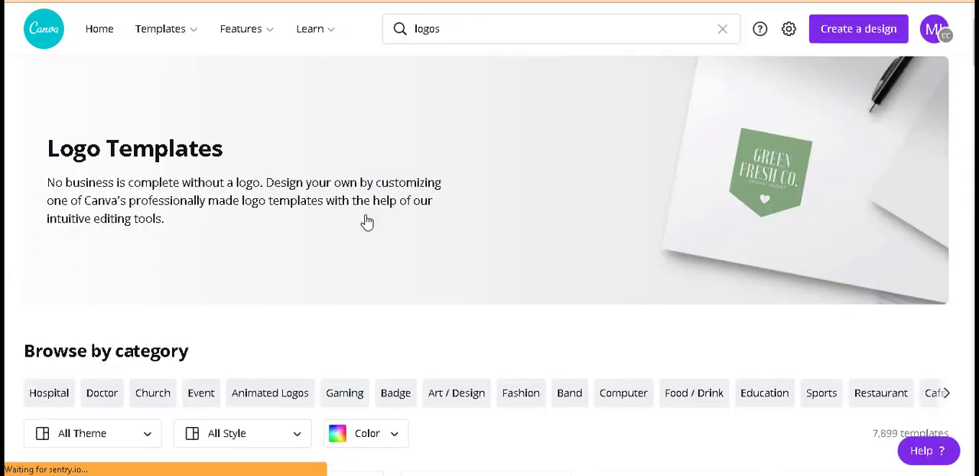
scroll(366, 222, down, 2)
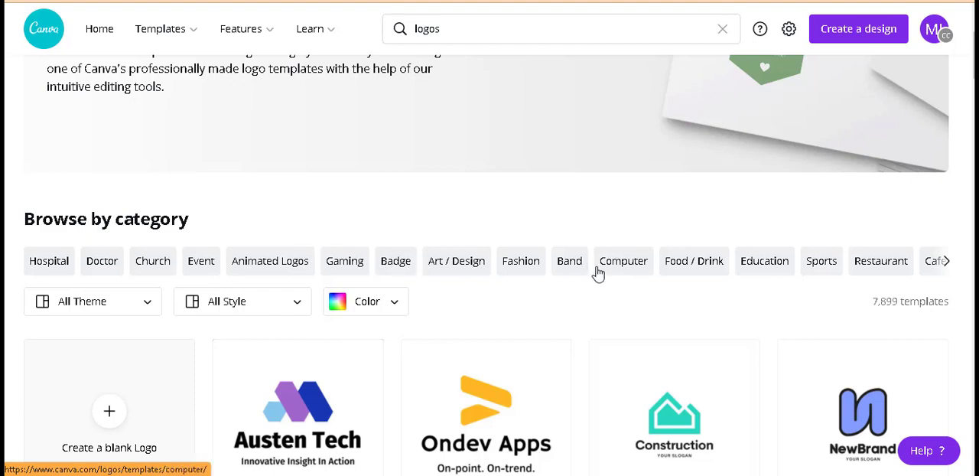
click(947, 263)
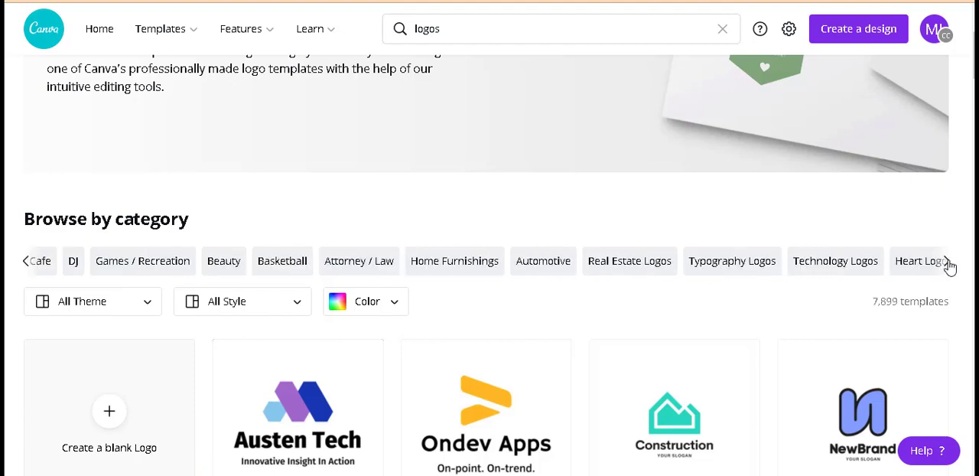
click(947, 266)
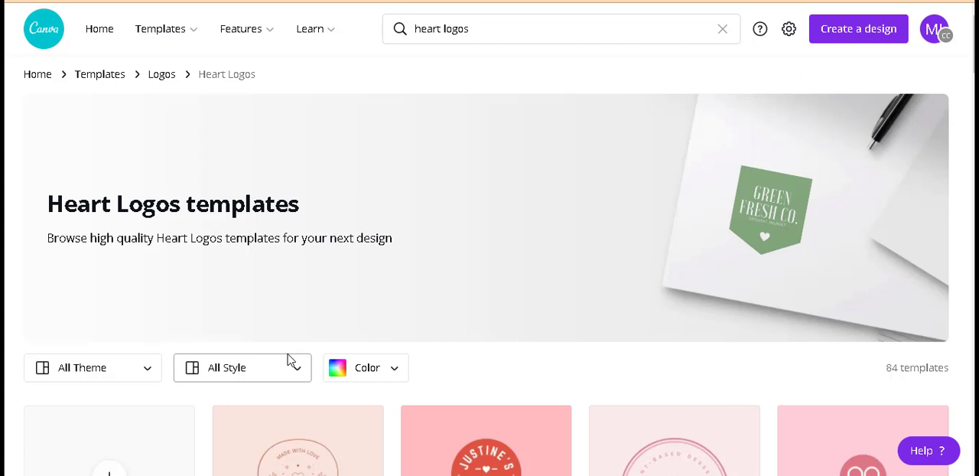
scroll(290, 359, down, 3)
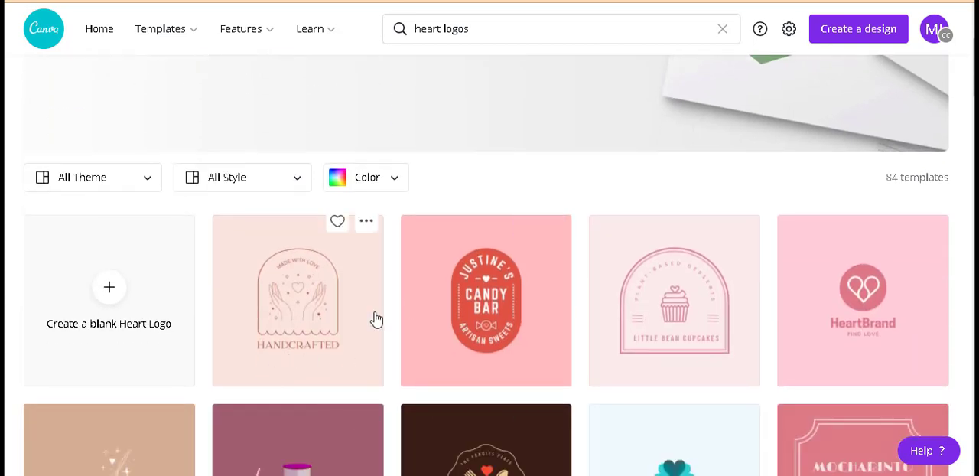
scroll(485, 392, down, 3)
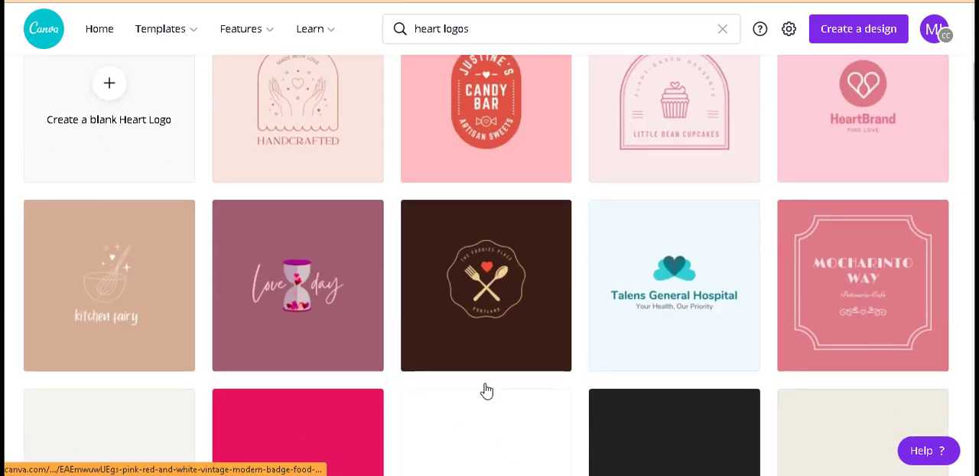
Step: Find the Fork and Spoon Restaurant Badge Logo among the heart logos and open it for customization
scroll(487, 391, down, 2)
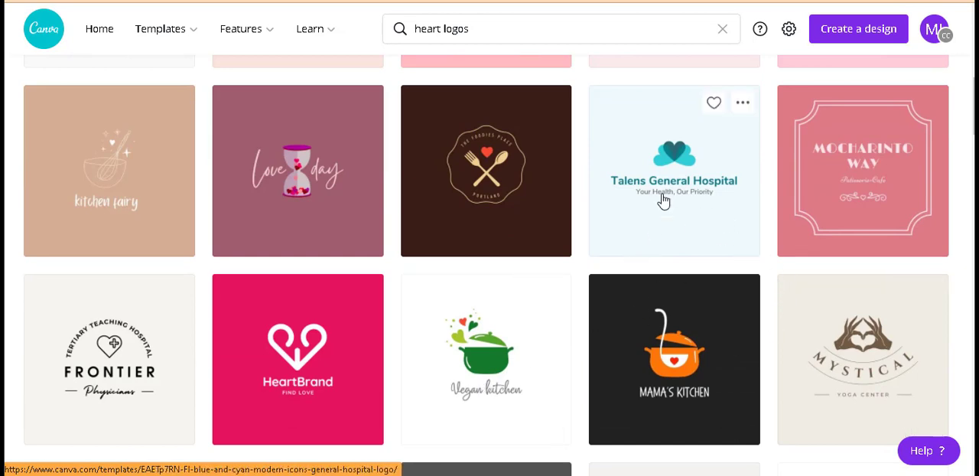
click(499, 170)
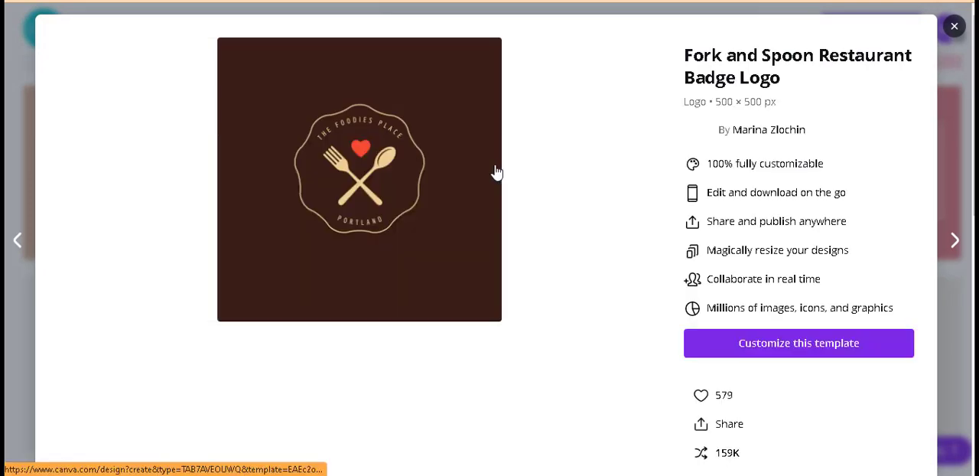
click(766, 346)
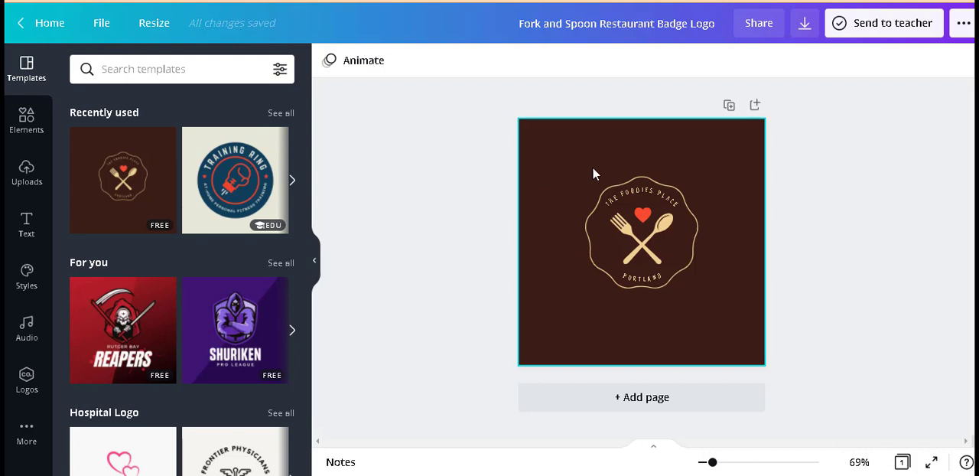
Step: Recolor the badge logo's heart and wavy outline white and its fork and spoon yellow
click(725, 463)
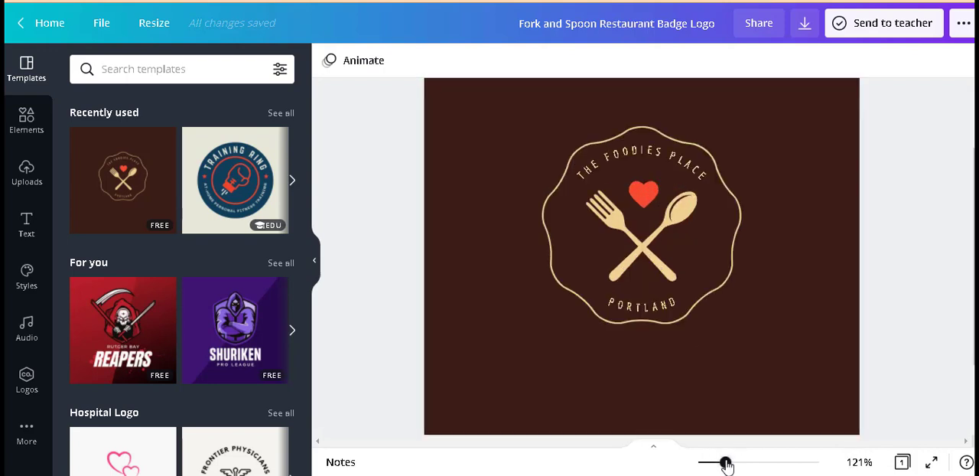
click(662, 254)
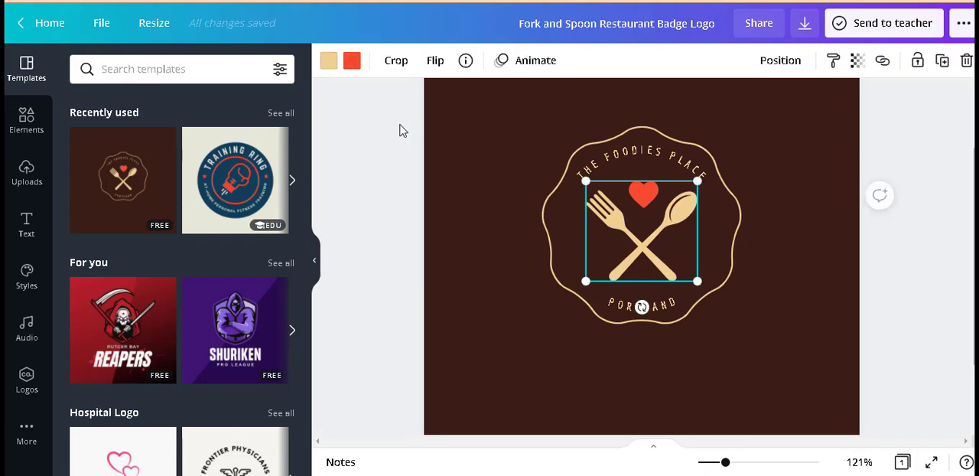
click(350, 63)
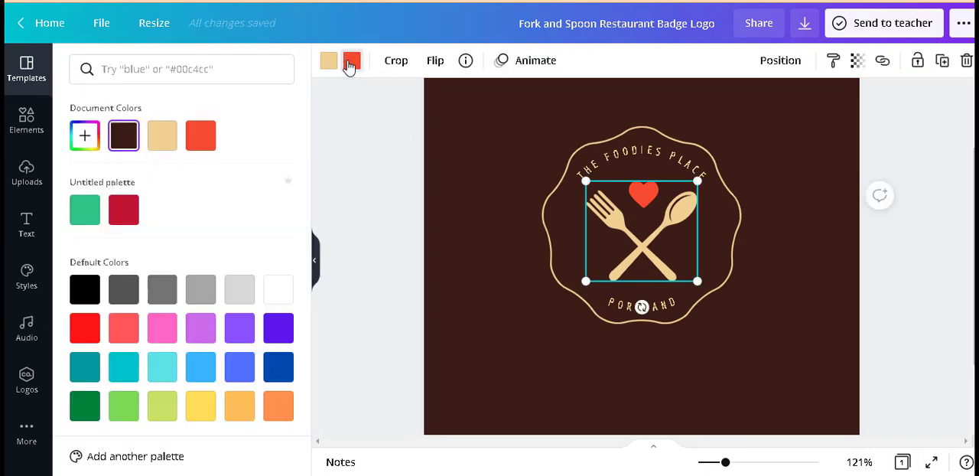
click(280, 290)
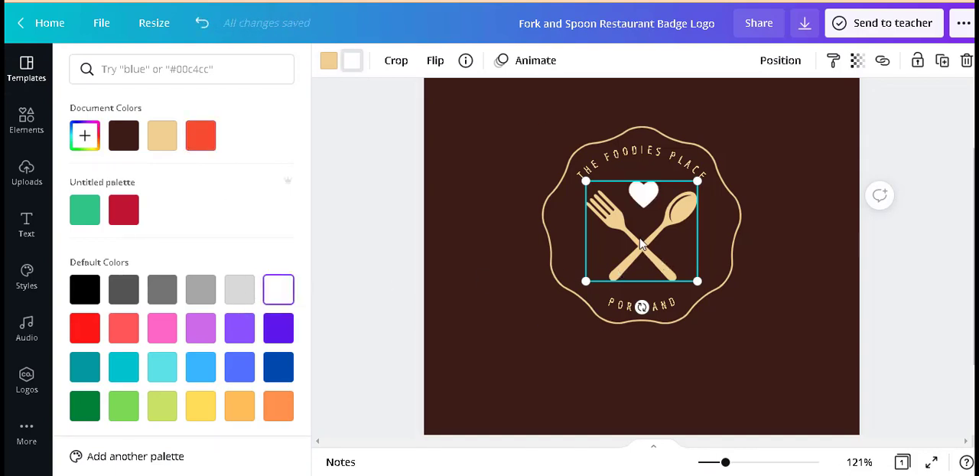
click(328, 61)
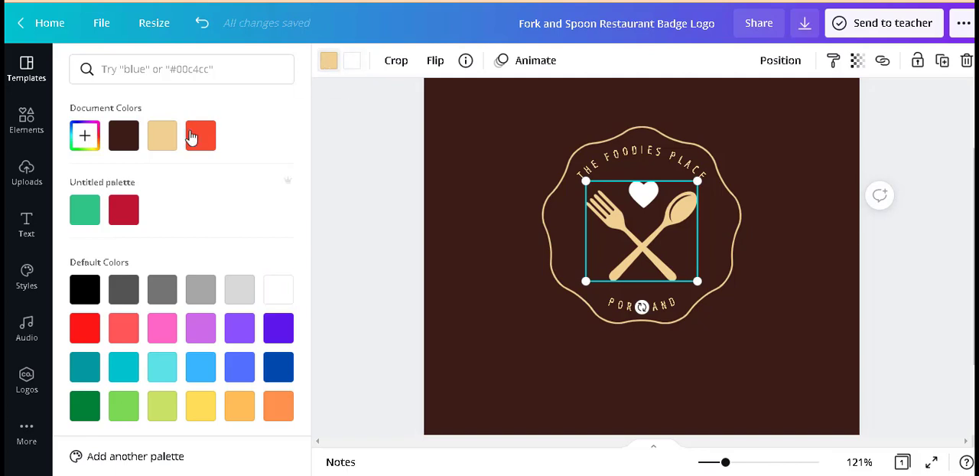
click(199, 411)
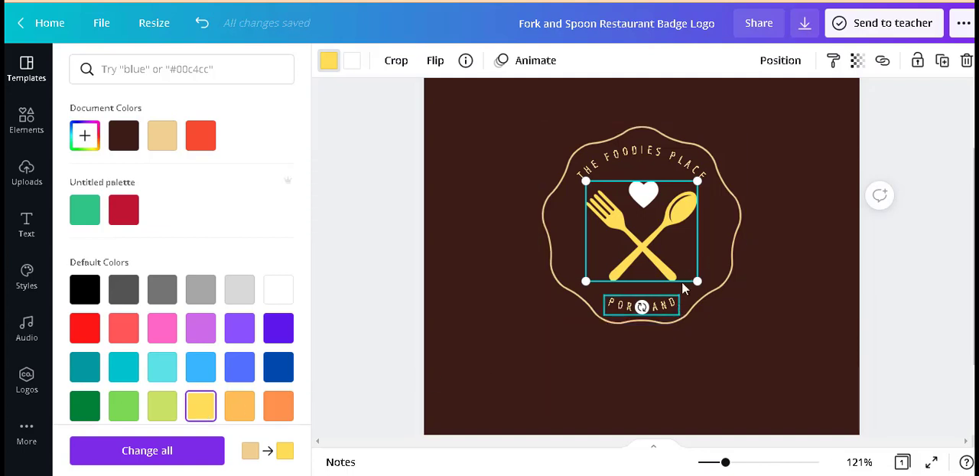
click(686, 305)
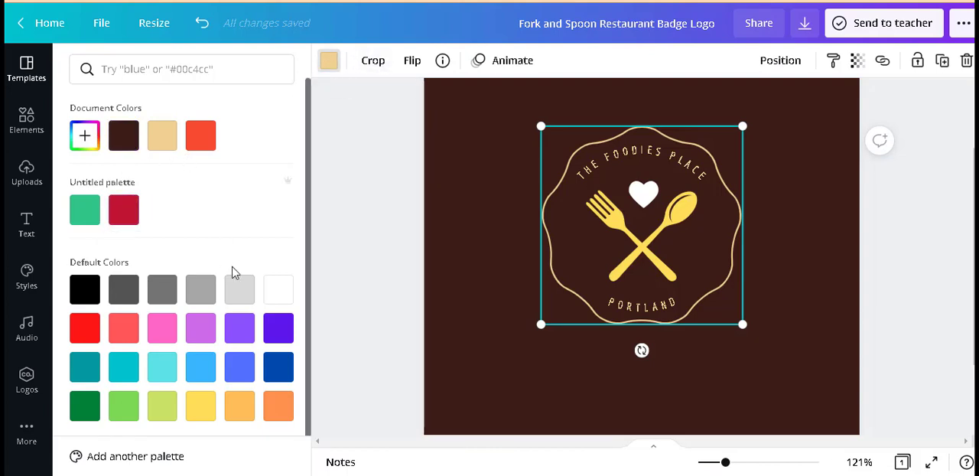
click(285, 293)
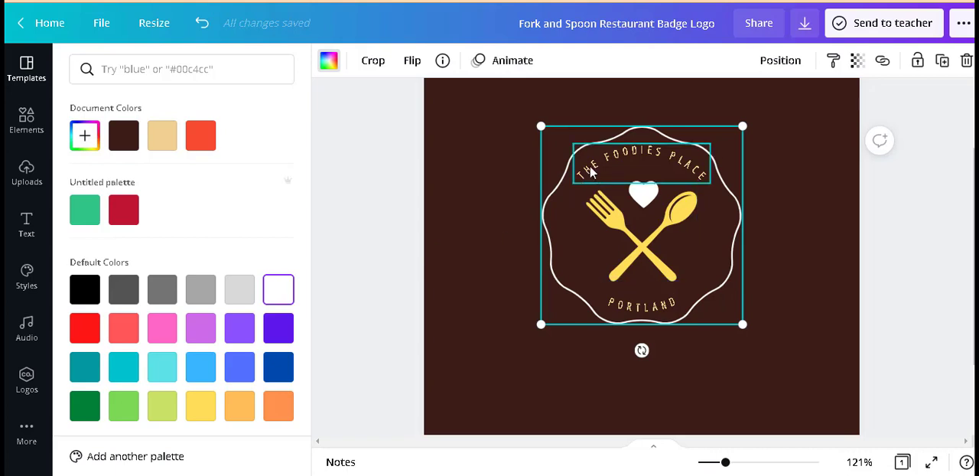
double_click(708, 177)
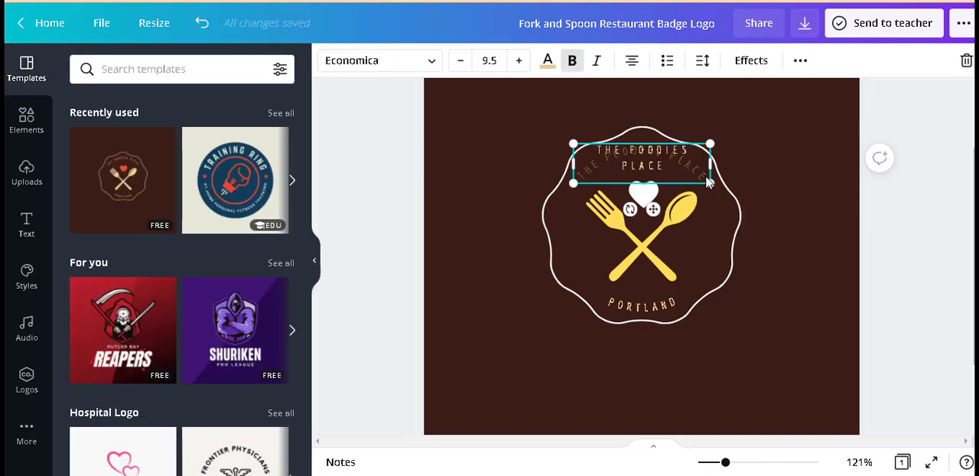
key(Delete)
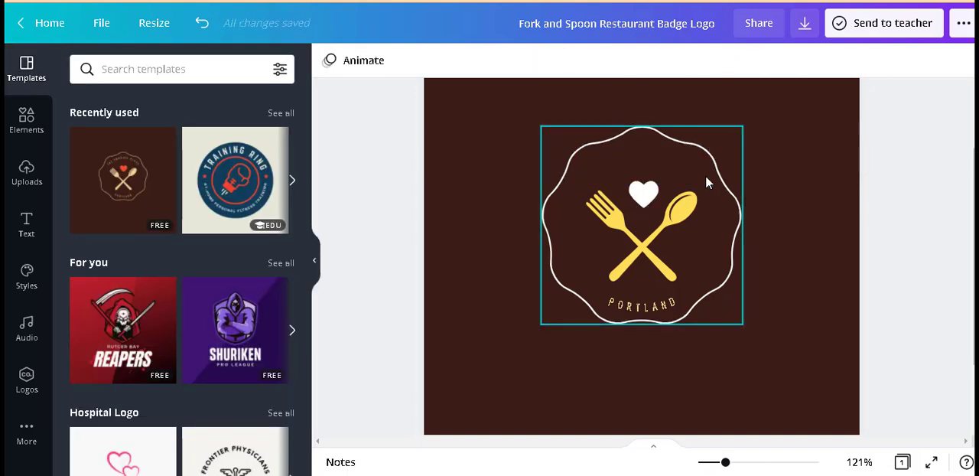
key(ctrl+z)
Step: Replace the curved text "THE FOODIES PLACE" above the heart with "THE SOFT EAT"
click(693, 175)
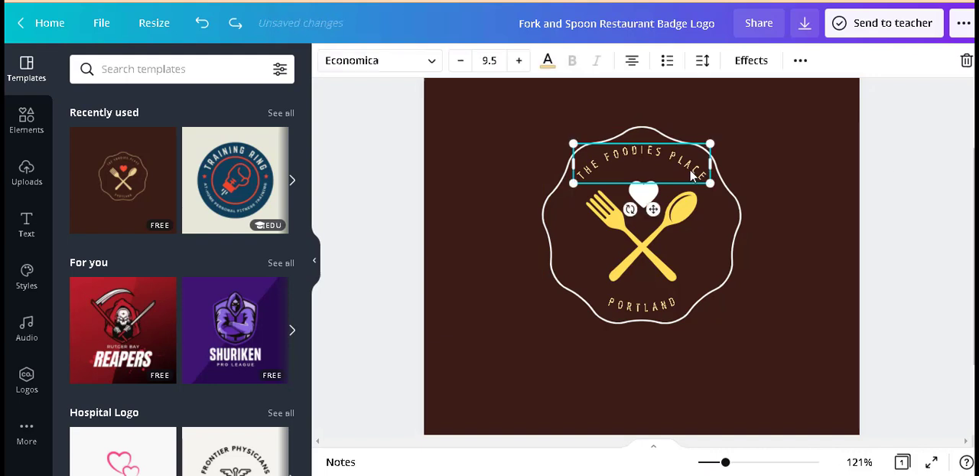
click(691, 175)
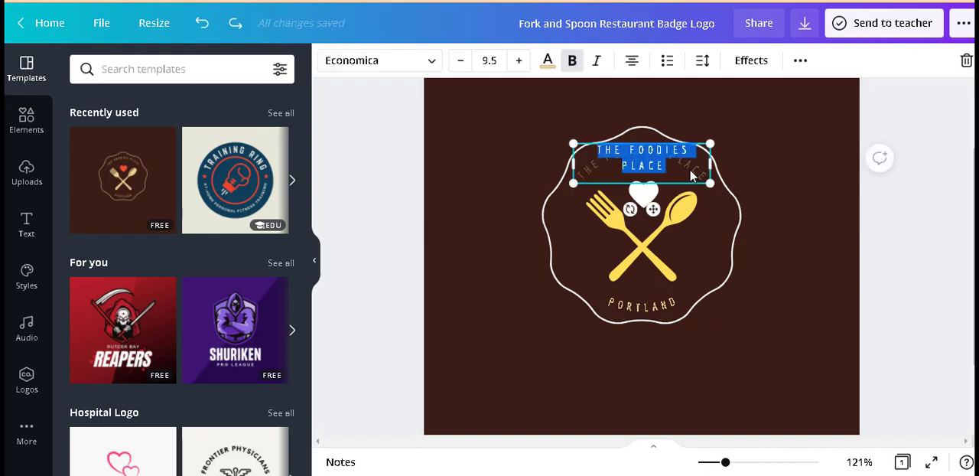
key(BackSpace)
text(THE)
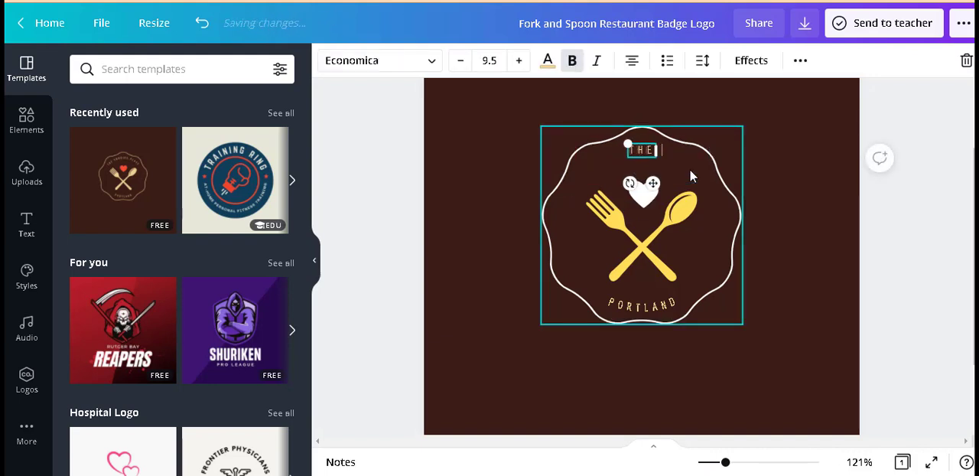
key(Return)
text(SOFT)
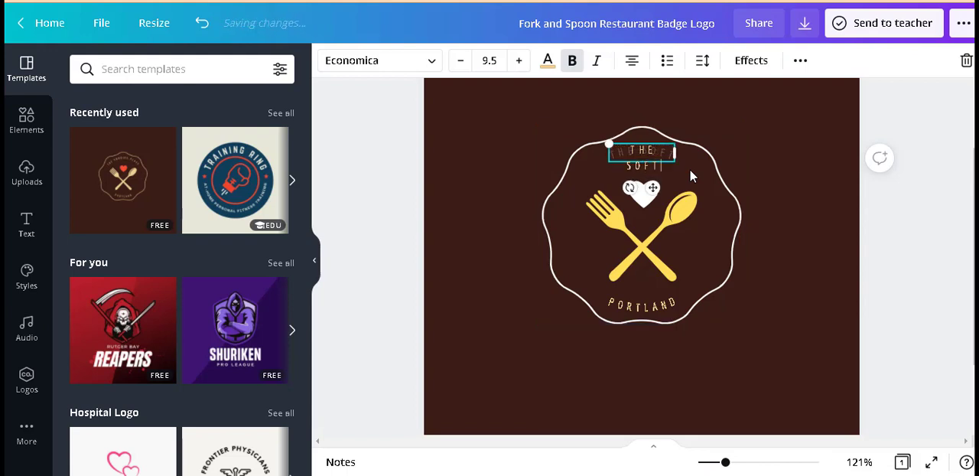
text( E)
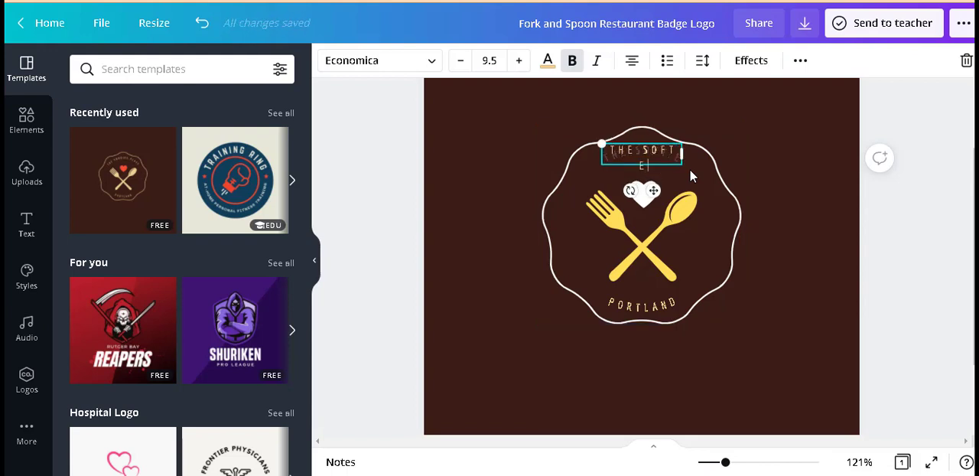
text(AT)
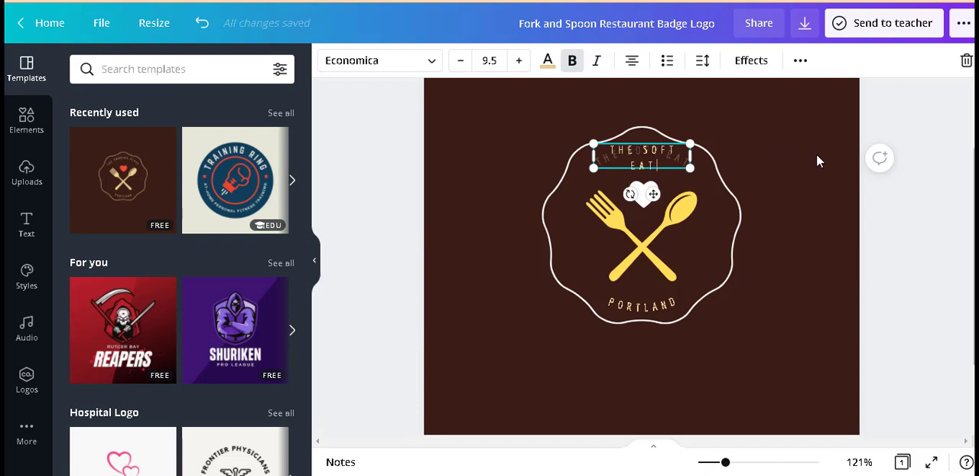
click(816, 160)
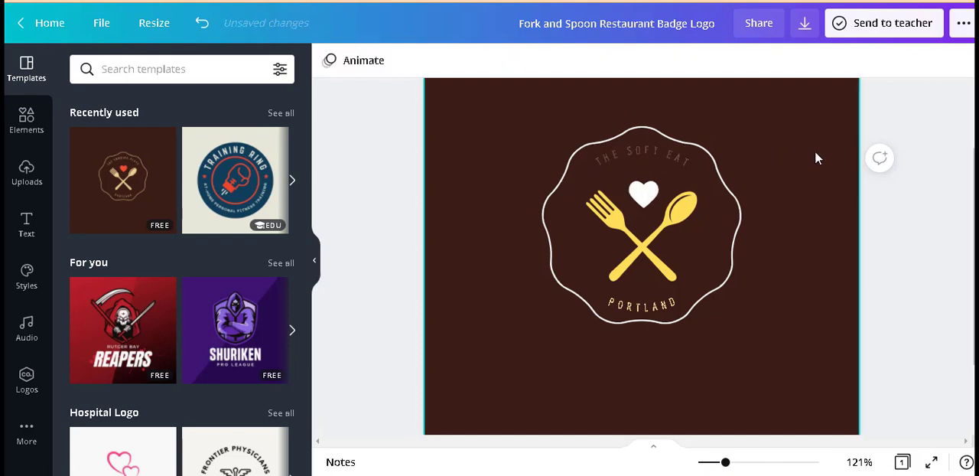
Step: Enlarge the curved text "THE SOFT EAT" to font size 12.5
click(623, 152)
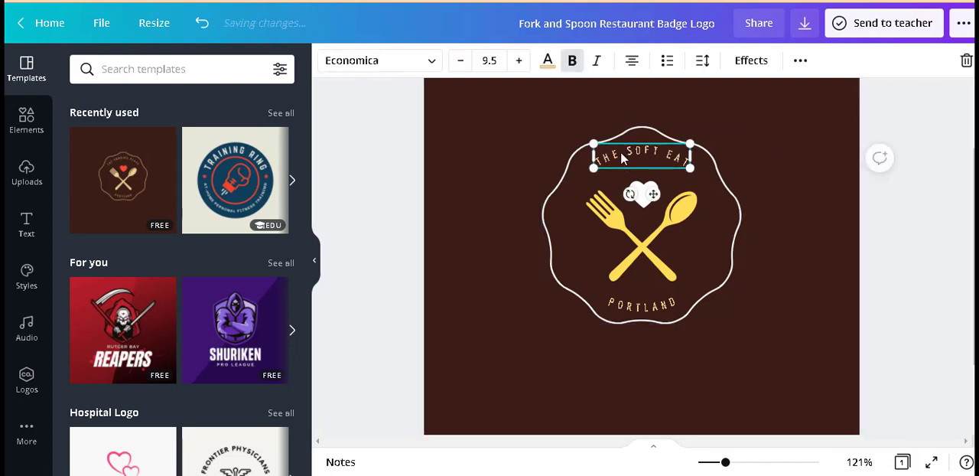
click(521, 61)
click(520, 61)
click(521, 61)
click(521, 61)
click(521, 62)
click(520, 61)
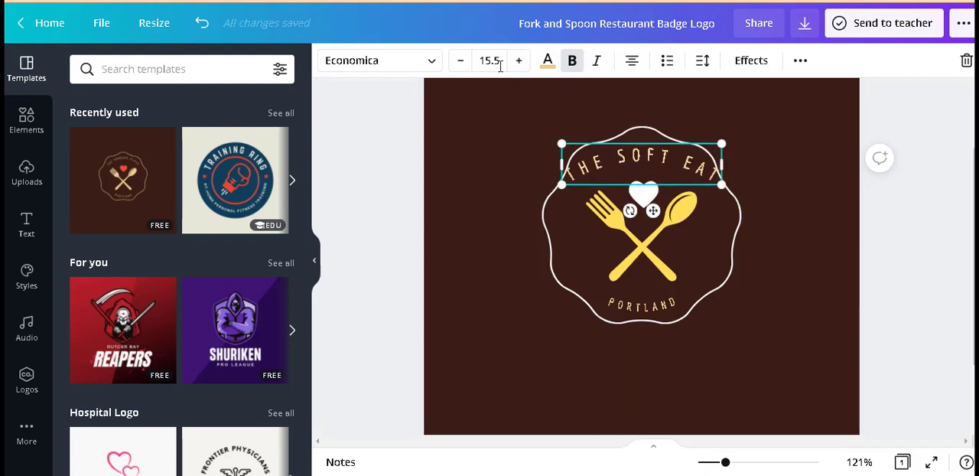
click(460, 61)
click(460, 61)
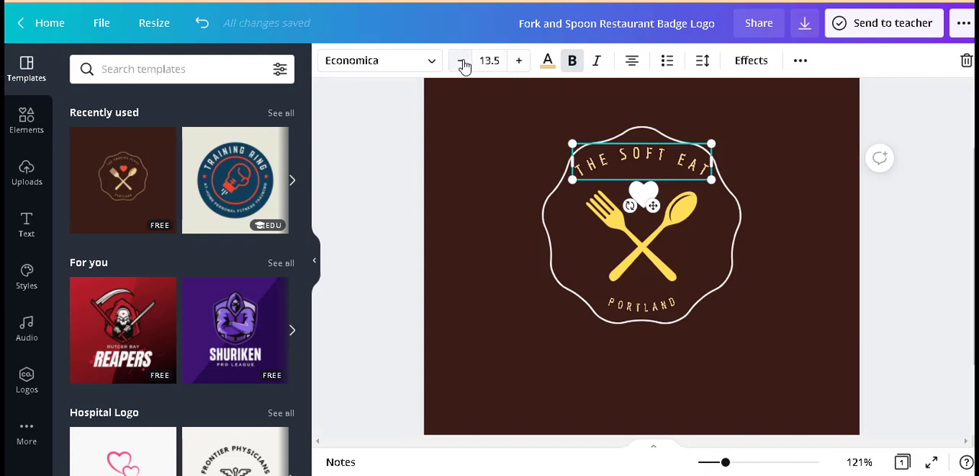
click(462, 64)
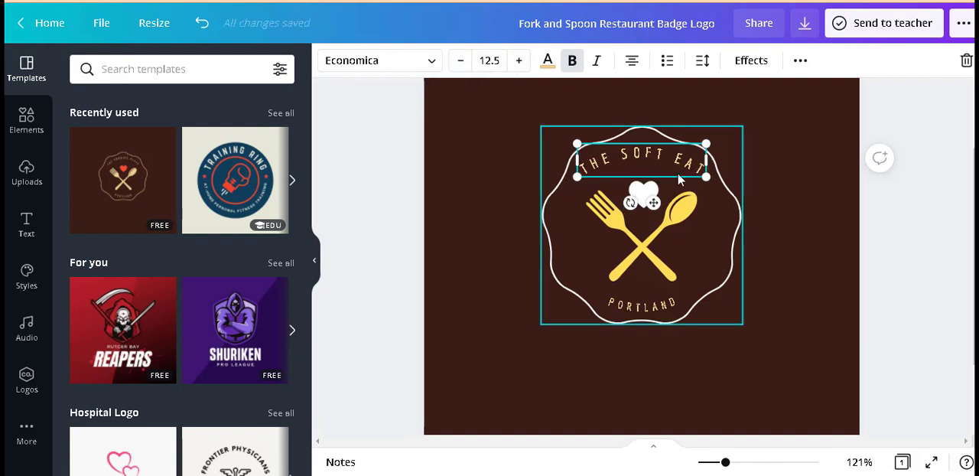
click(917, 214)
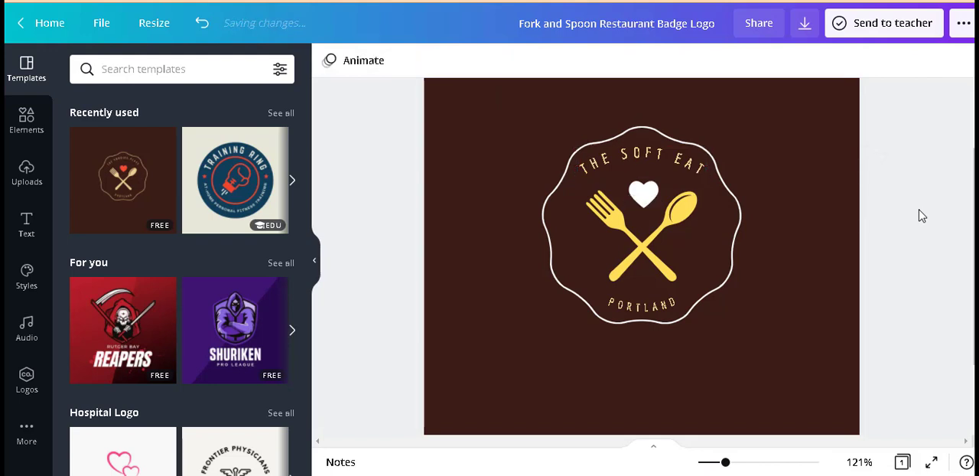
Step: Replace the curved text "PORTLAND" below the fork and spoon with "FULL PURE"
click(652, 307)
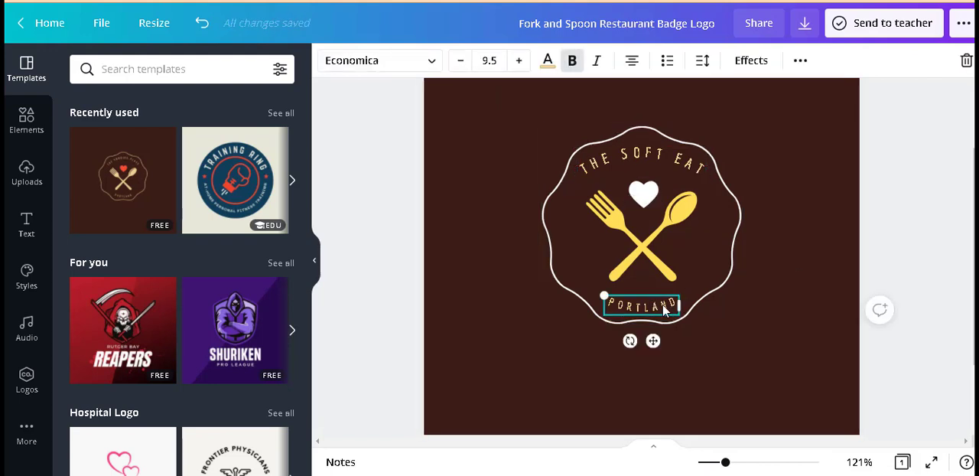
double_click(664, 308)
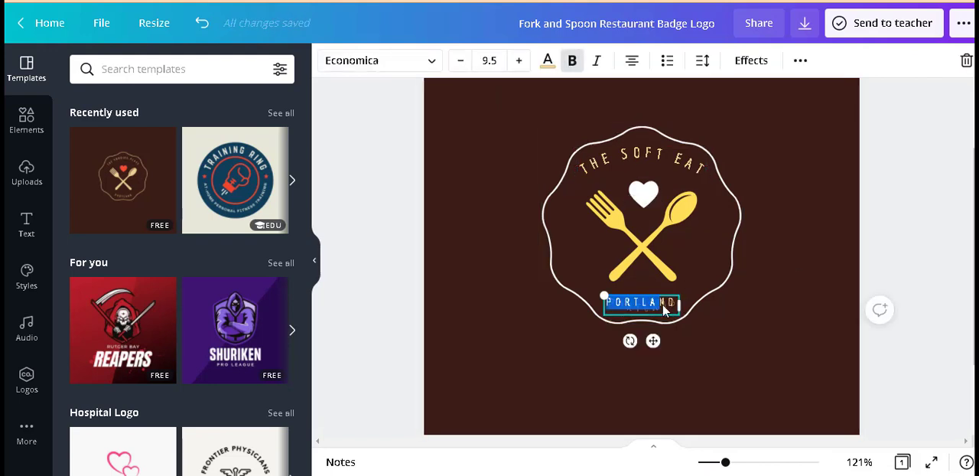
text(FNO)
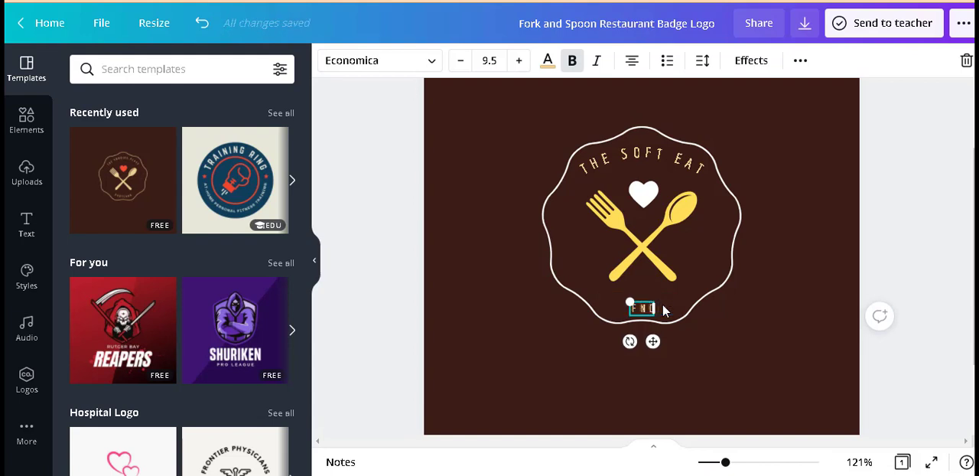
key(BackSpace)
key(BackSpace)
key(BackSpace)
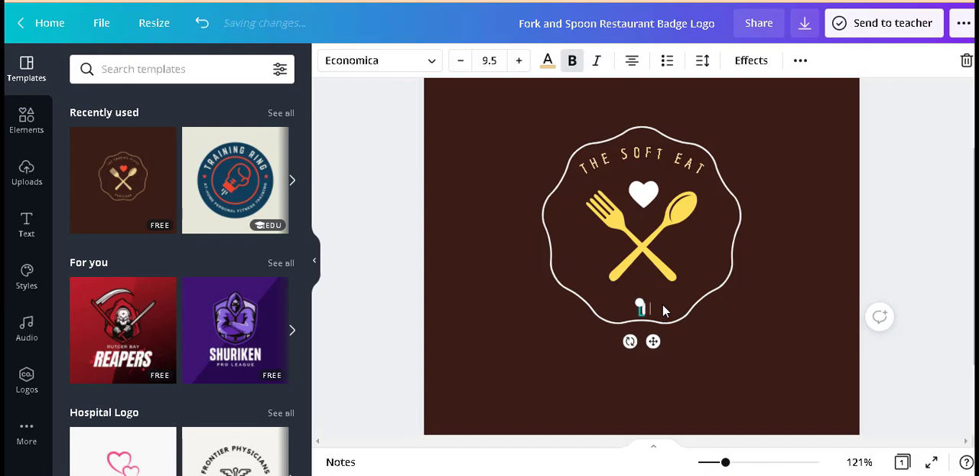
text(FULL)
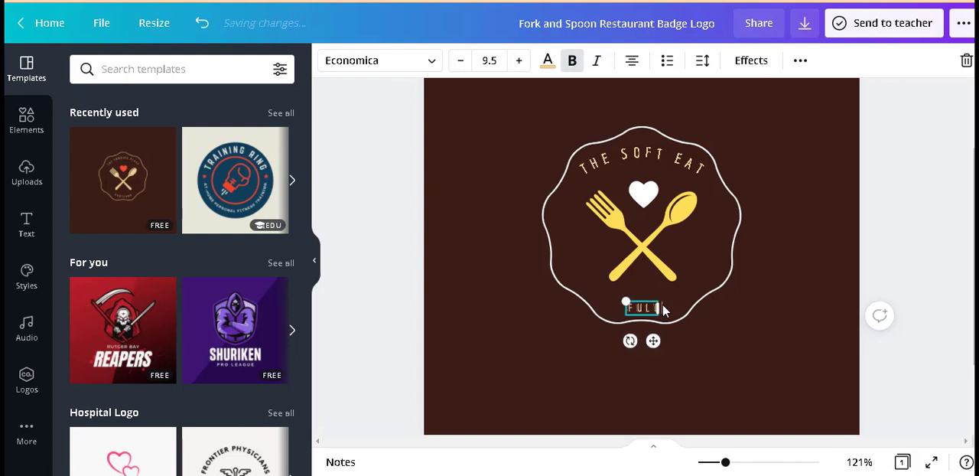
text( PURE)
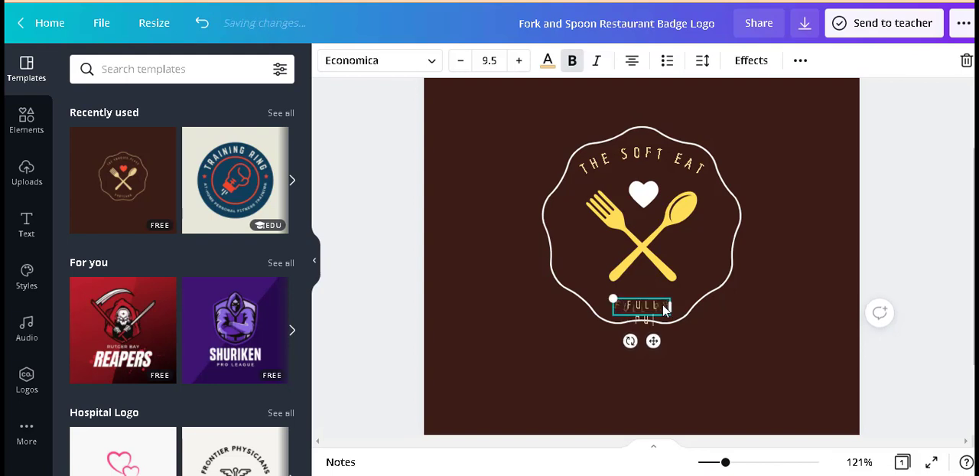
click(889, 246)
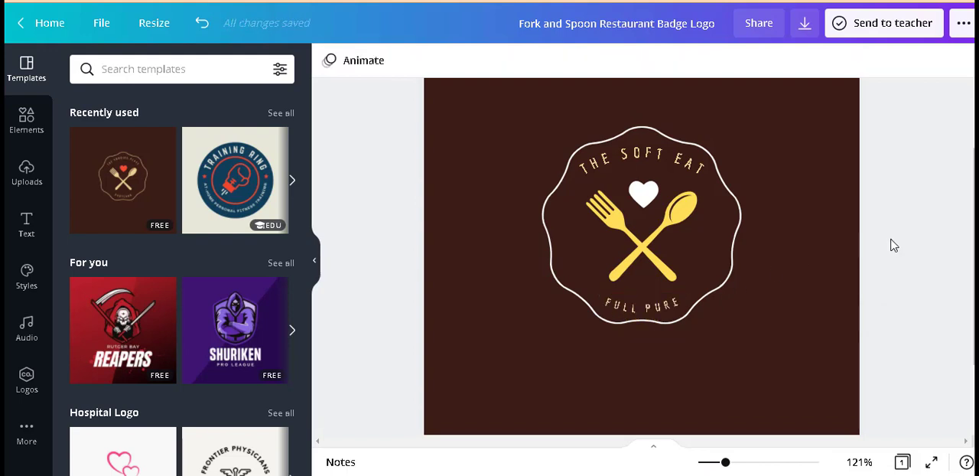
Step: Change the wavy badge outline to the document's beige color, #f1cf91
click(710, 252)
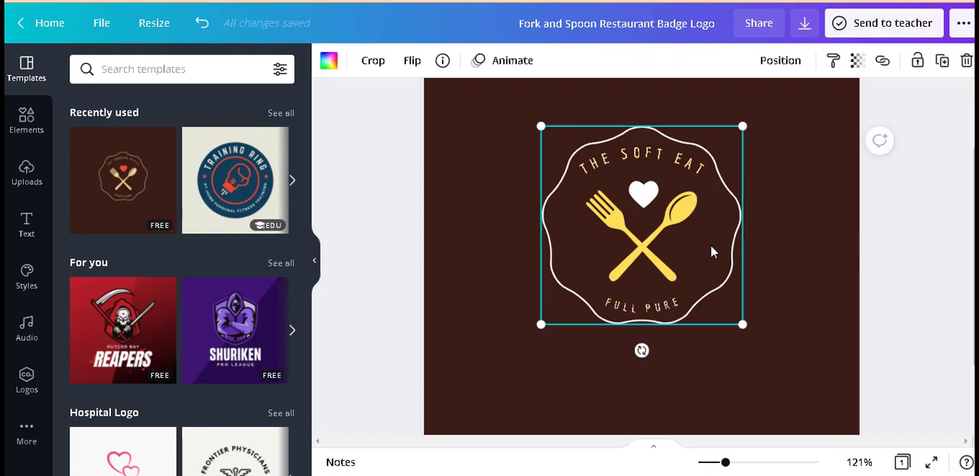
click(329, 60)
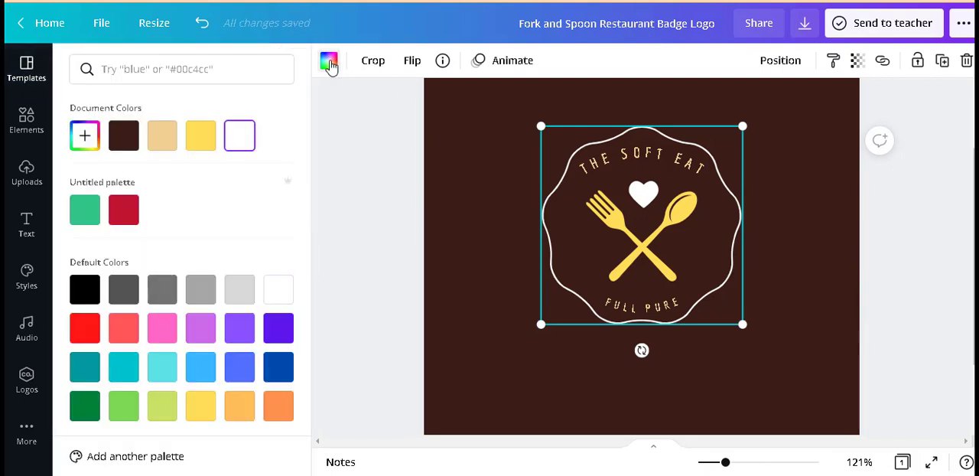
click(170, 141)
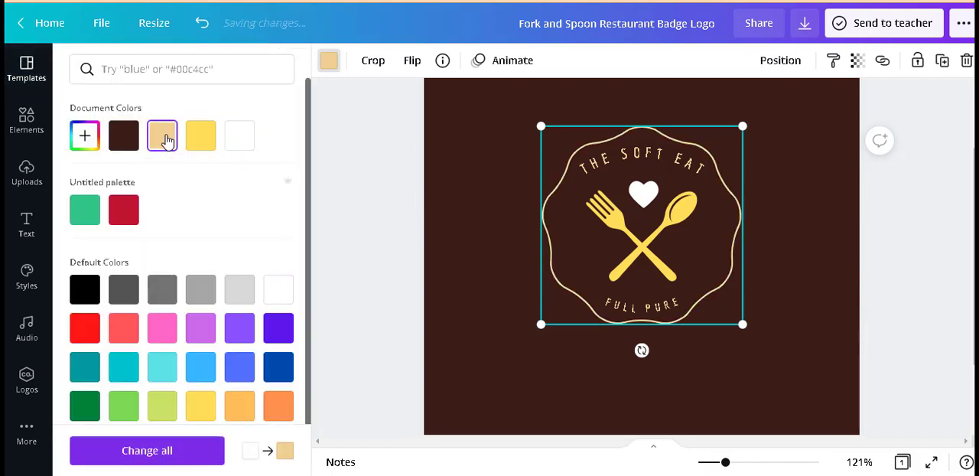
Step: Recolor the wavy badge outline white and change the logo background to teal after trying light gray, gray and light blue
click(243, 138)
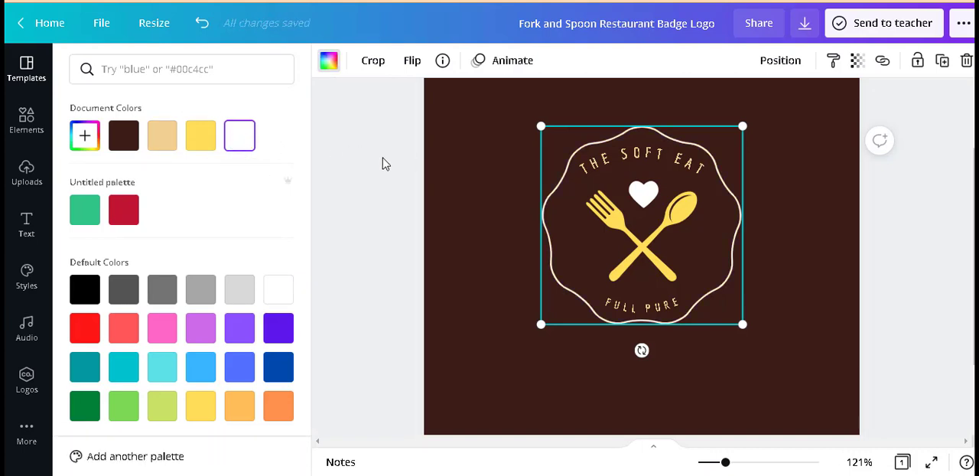
click(486, 207)
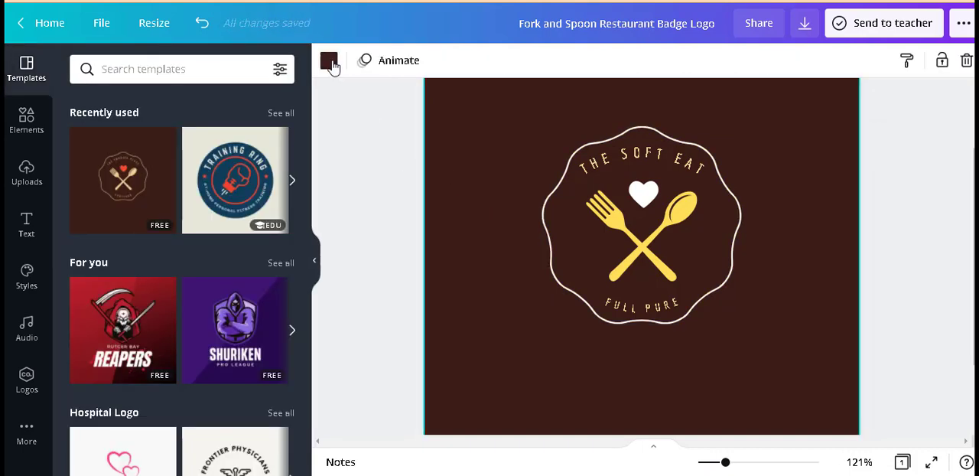
click(328, 60)
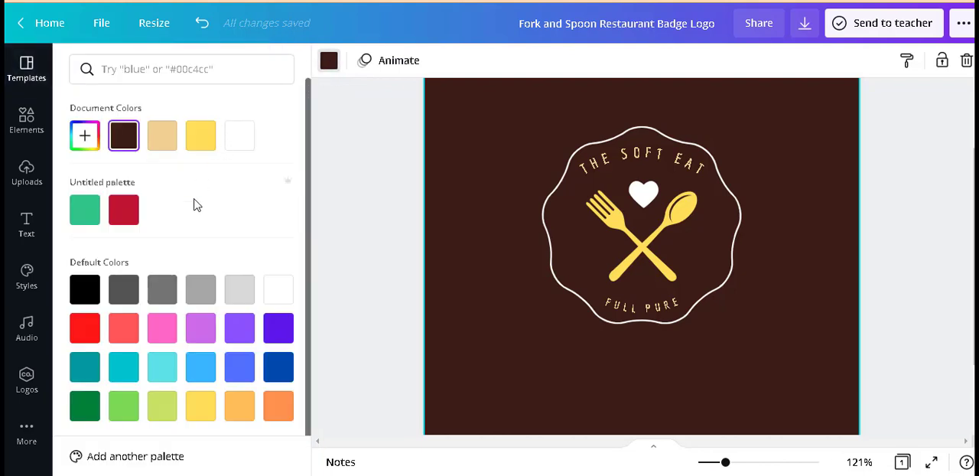
click(240, 289)
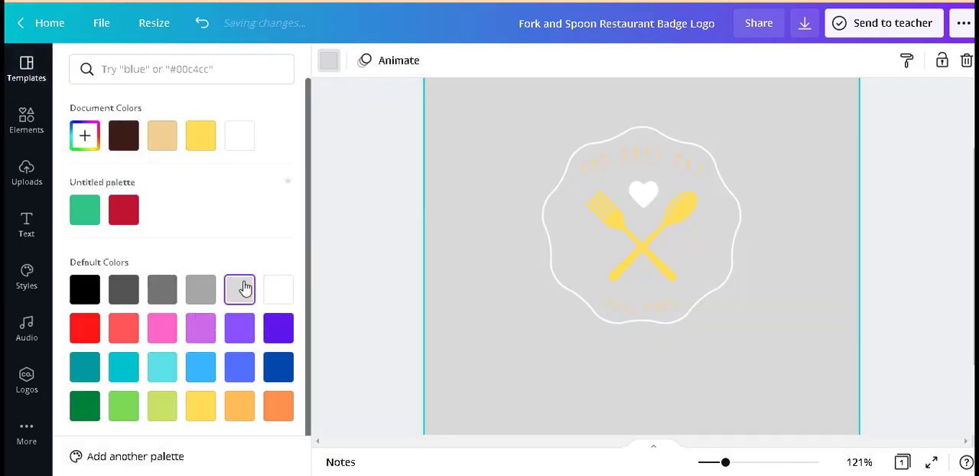
click(201, 295)
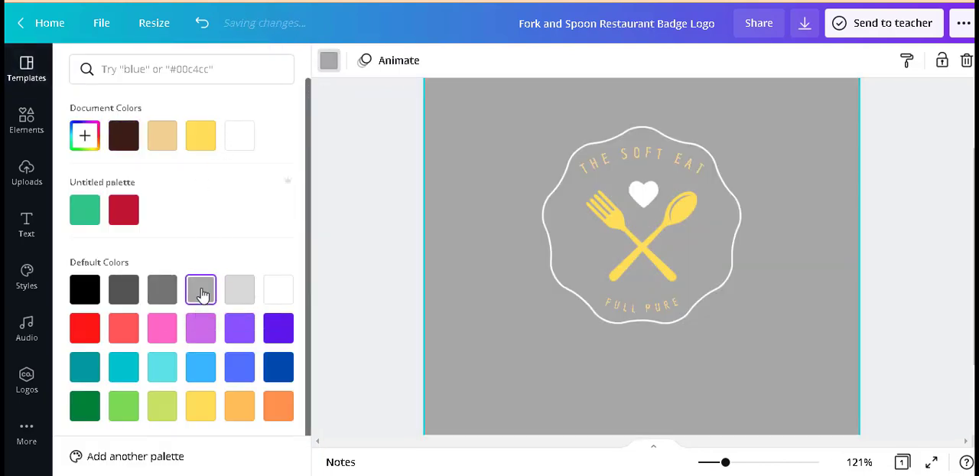
click(203, 371)
click(84, 369)
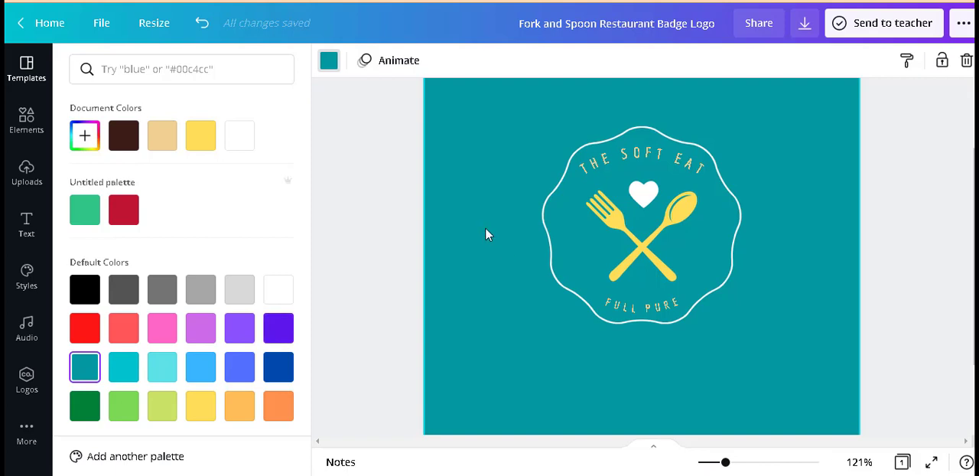
click(351, 219)
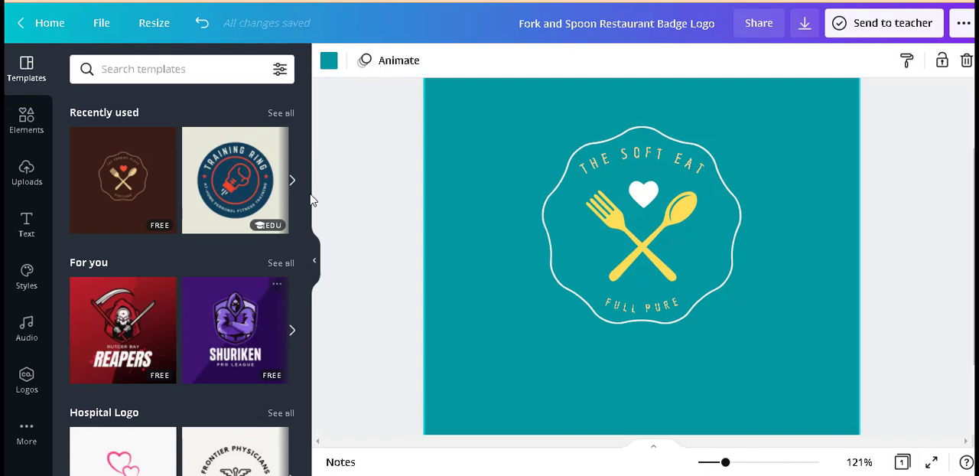
Step: Browse the logo templates, try the Rivers of Eden church logo, and apply the Vera Virtual event logo
drag(308, 130, 308, 206)
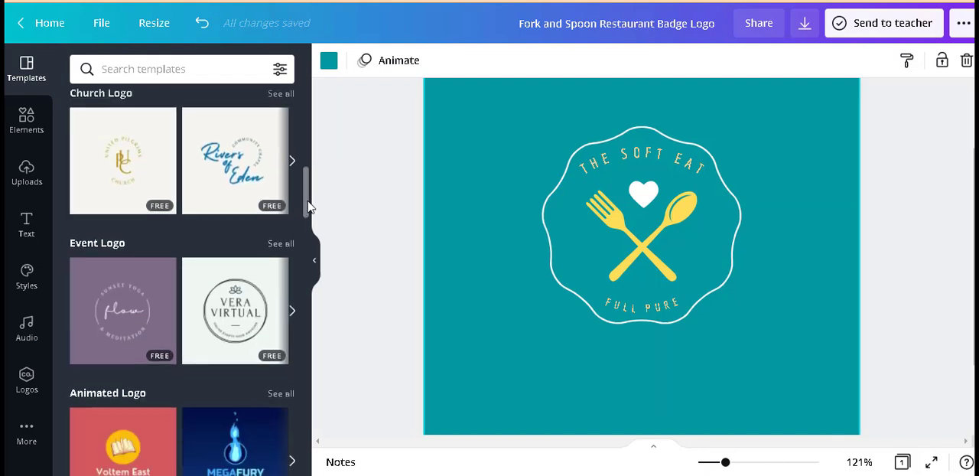
click(232, 144)
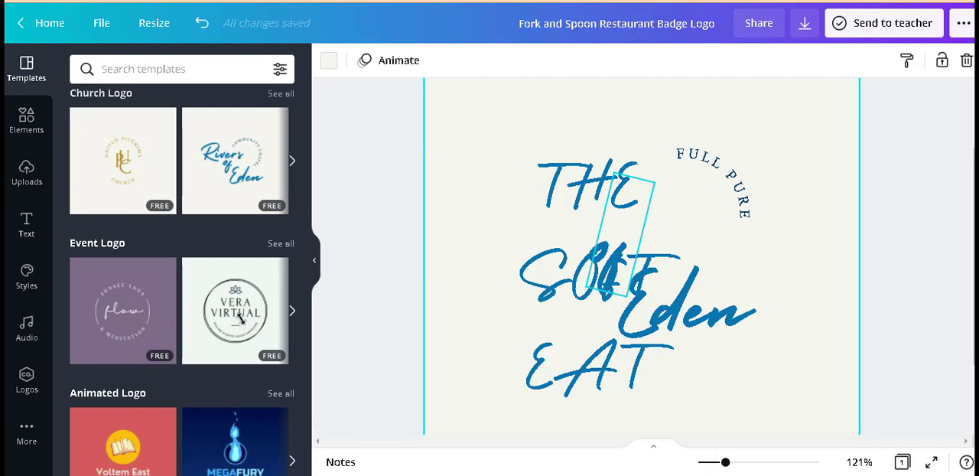
click(232, 309)
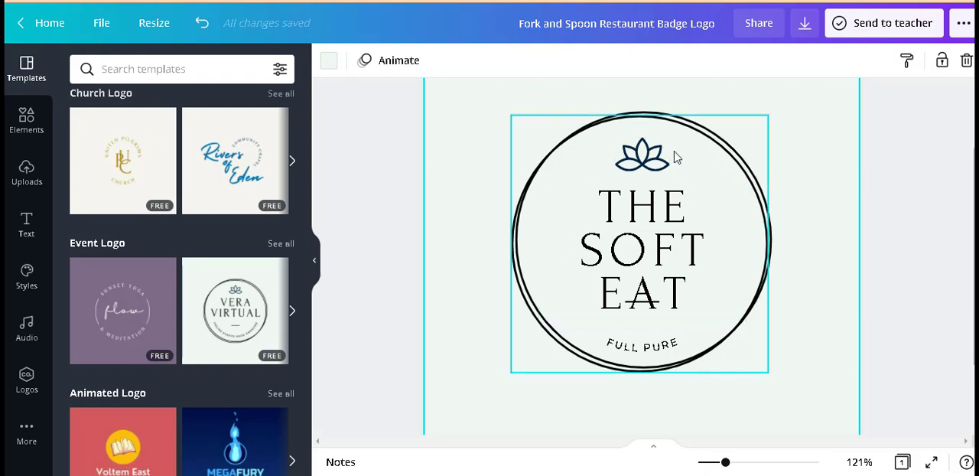
Step: Change one of the two black circle outlines around the logo to the document's dark navy color
click(694, 134)
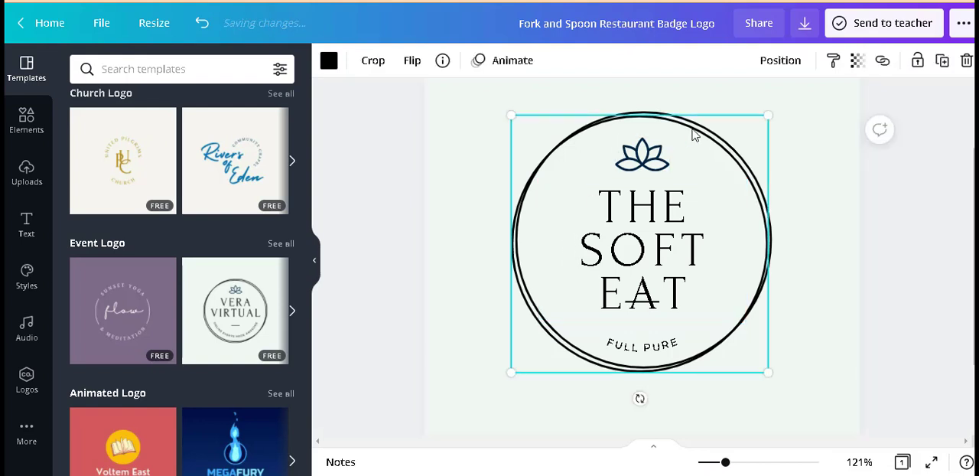
click(328, 61)
click(160, 144)
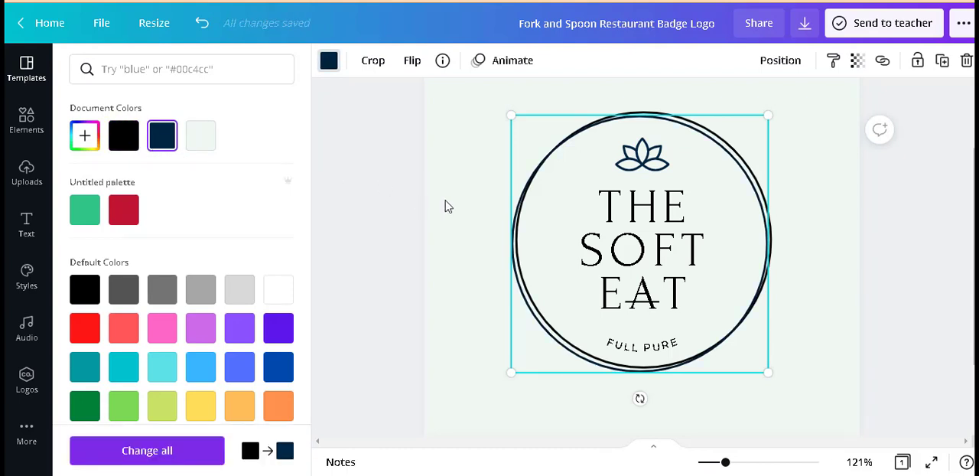
click(474, 211)
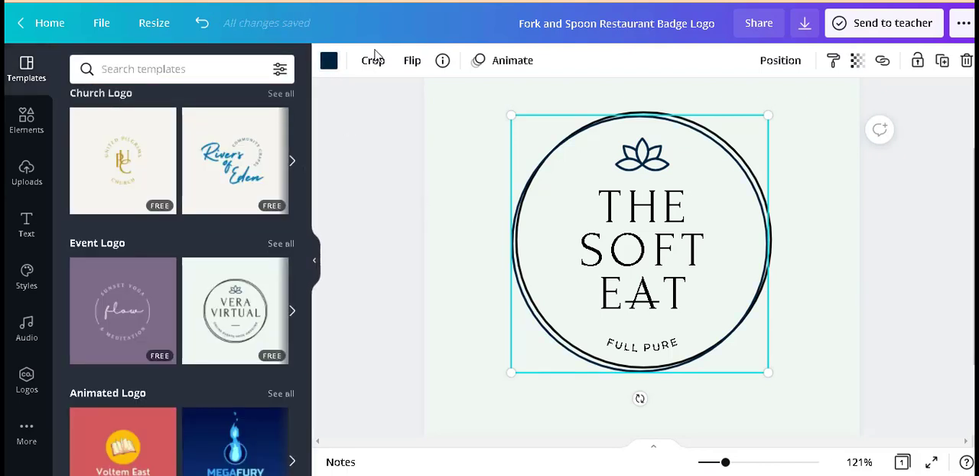
click(329, 62)
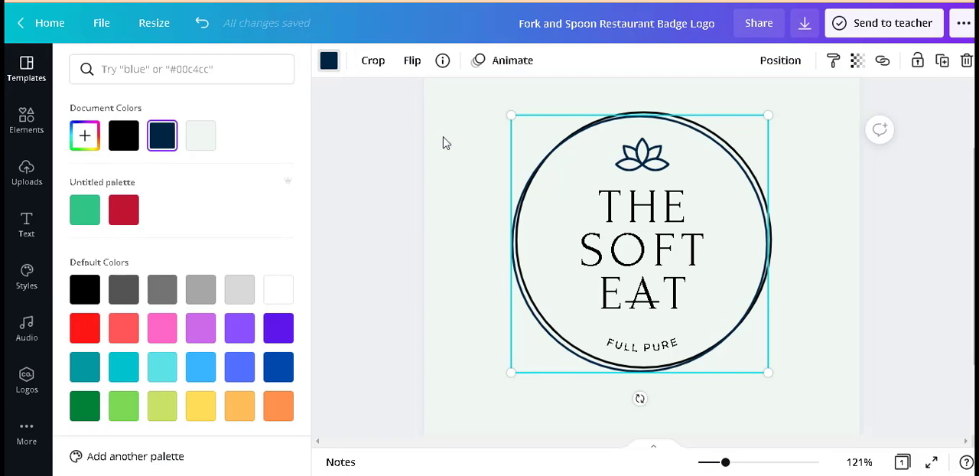
Step: Change the logo's background color to the default light gray
click(475, 166)
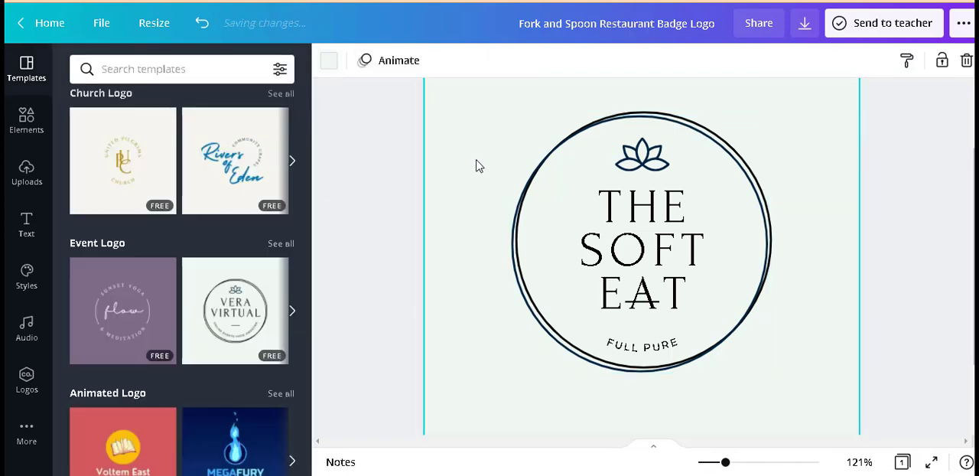
click(330, 65)
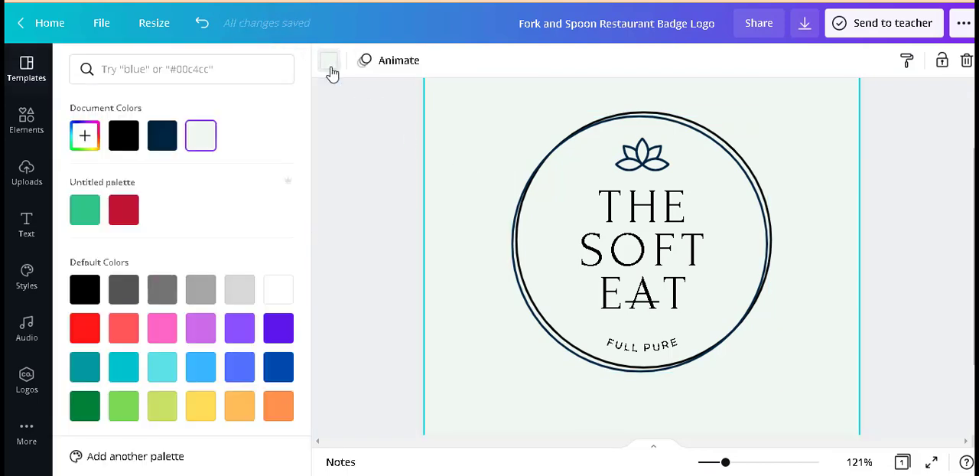
click(240, 290)
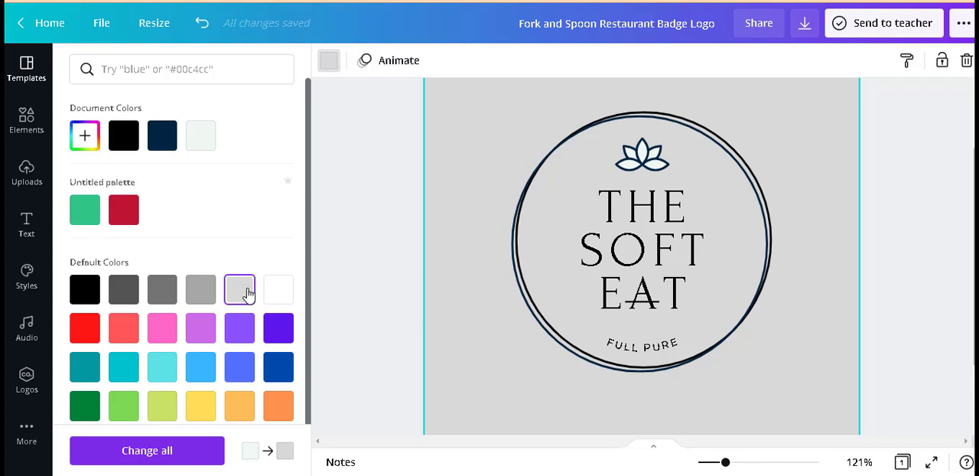
Step: Enlarge the text "THE SOFT EAT" to font size 46.3 and shift it slightly up and left inside the circle
click(662, 251)
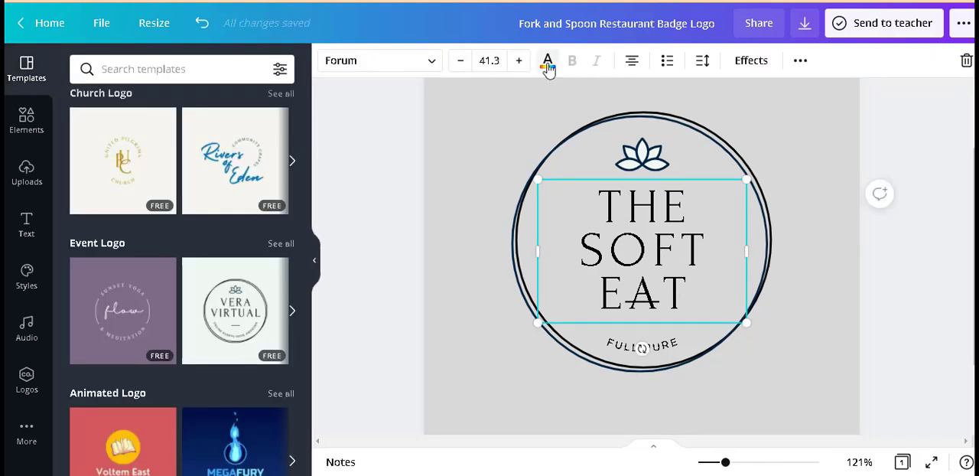
click(518, 62)
click(519, 63)
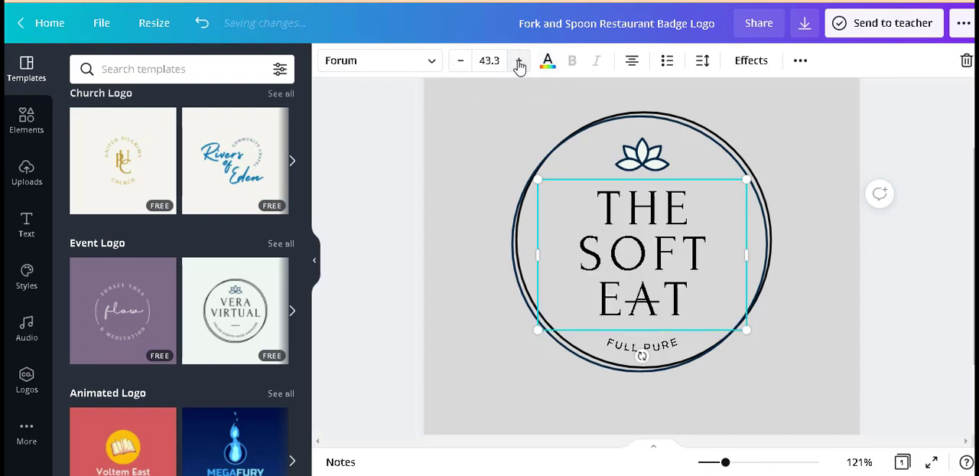
click(519, 63)
click(518, 62)
click(519, 62)
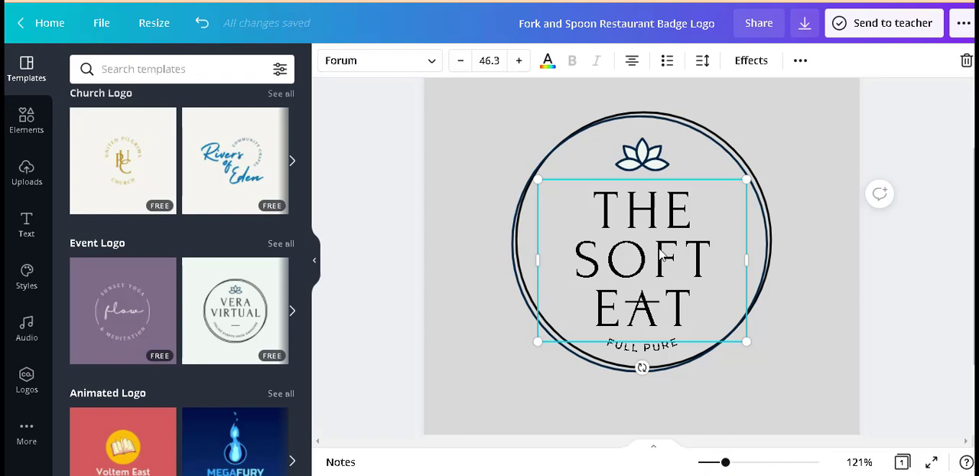
drag(662, 256, 654, 248)
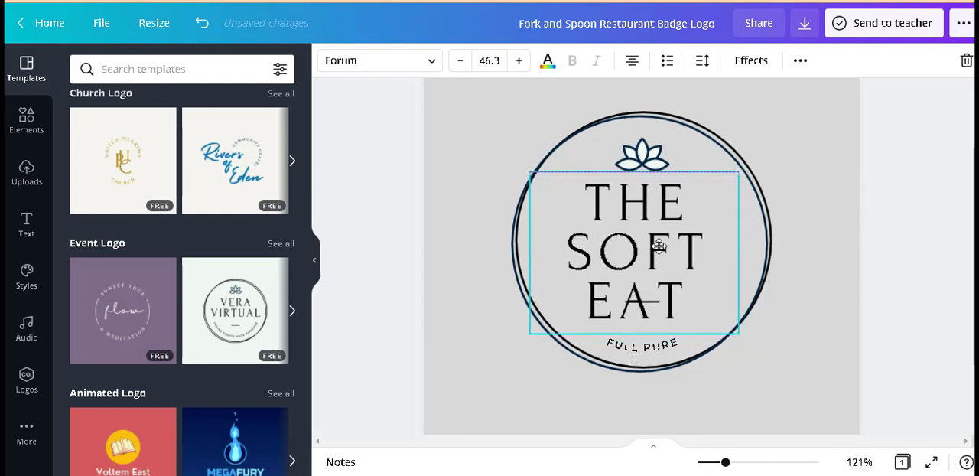
Step: Delete the short horizontal line crossing the word "EAT"
click(648, 303)
key(Delete)
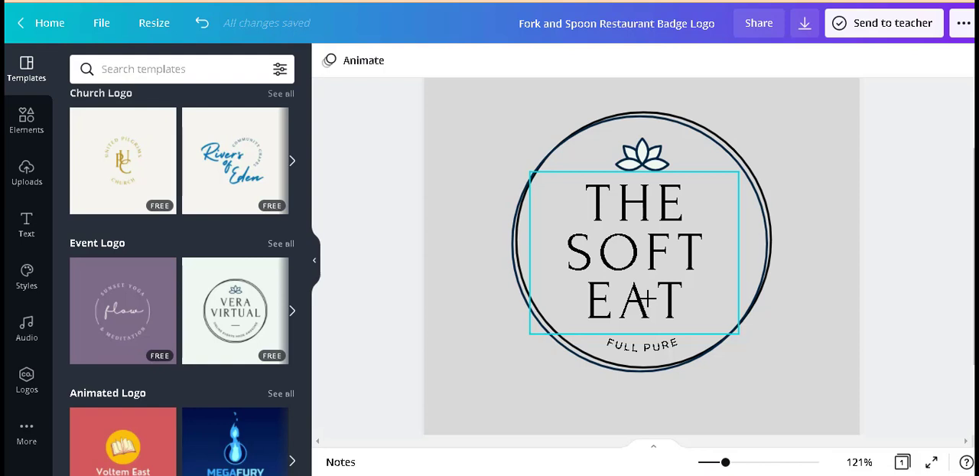
Step: Enlarge the lotus icon to about twice its size and center it in the upper part of the circle
click(652, 161)
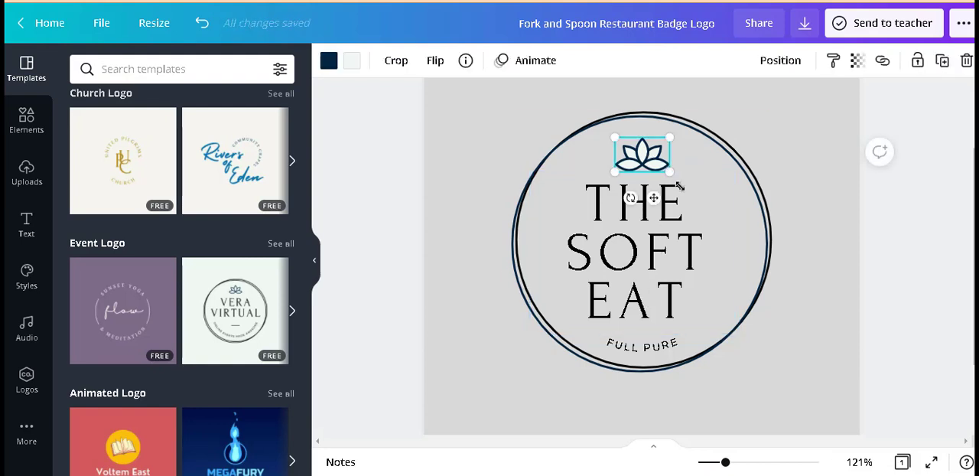
drag(679, 185, 692, 229)
drag(694, 170, 660, 160)
Step: Move the text "THE SOFT EAT" beneath the enlarged lotus and scale it up to font size 54.4
click(651, 268)
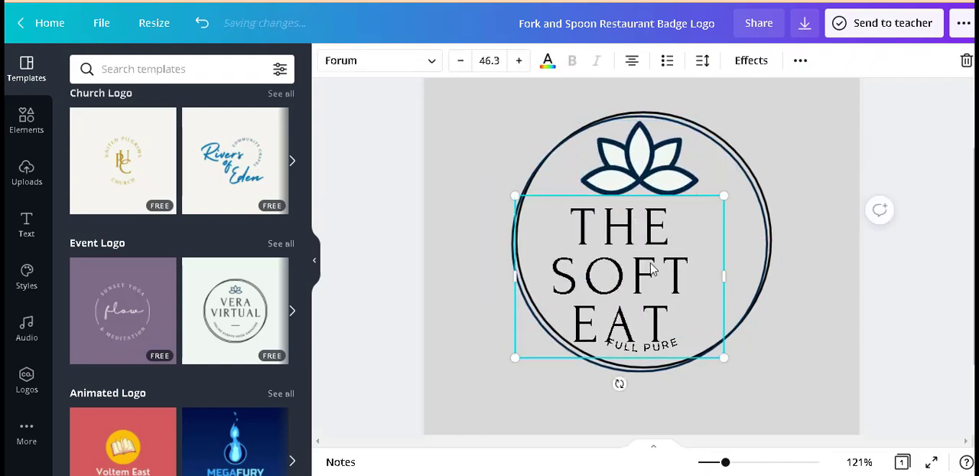
drag(651, 267, 671, 250)
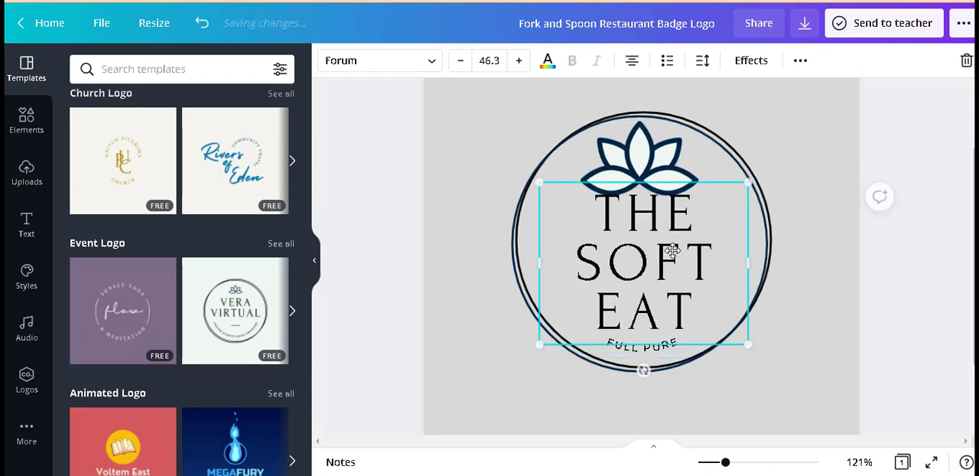
drag(750, 346, 762, 382)
Step: Rewrite the central text "THE SOFT EAT" as "THE EAT POINT", with each word on its own line
double_click(736, 342)
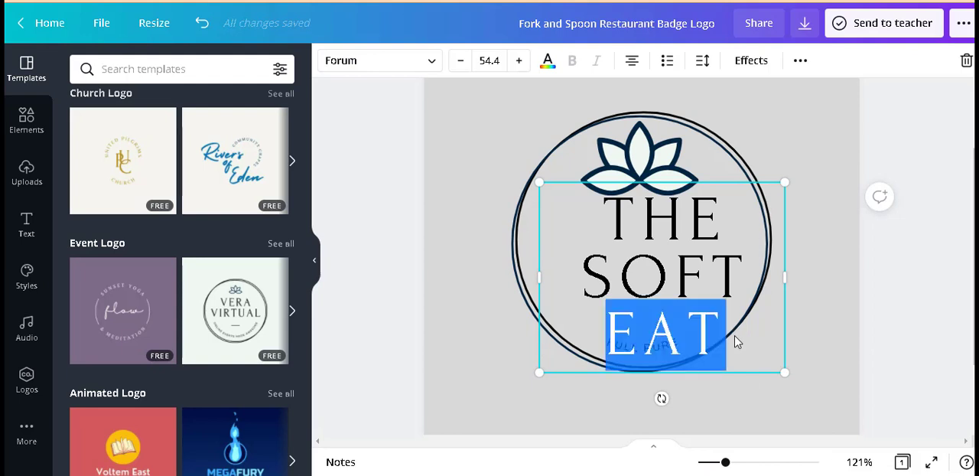
key(BackSpace)
key(BackSpace)
key(BackSpace)
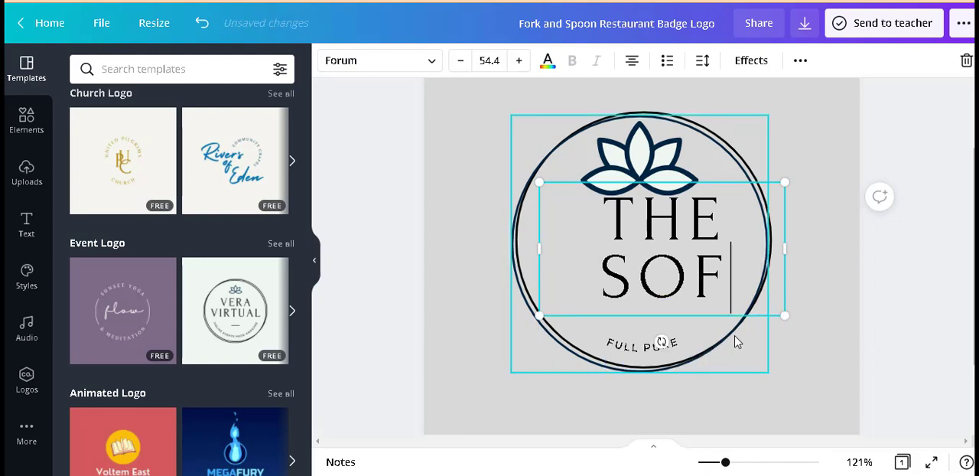
key(BackSpace)
key(BackSpace)
key(BackSpace)
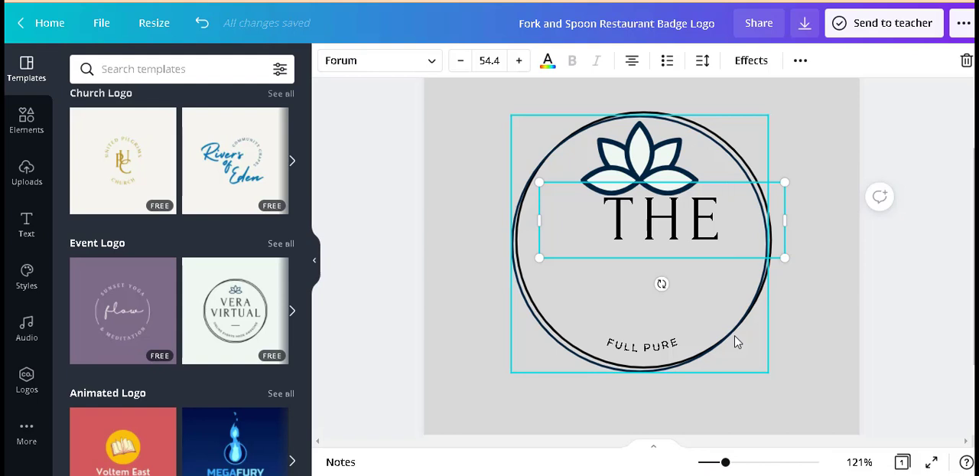
text(E)
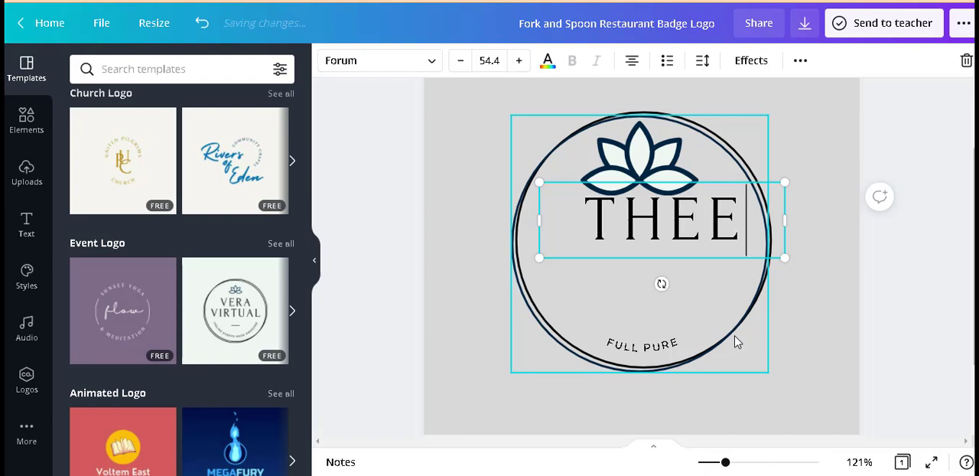
text(AT)
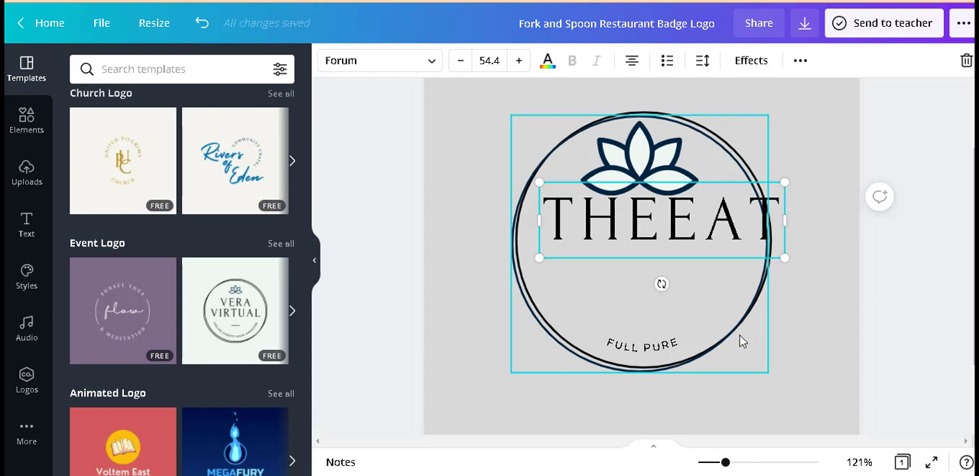
key(Return)
text(POINT)
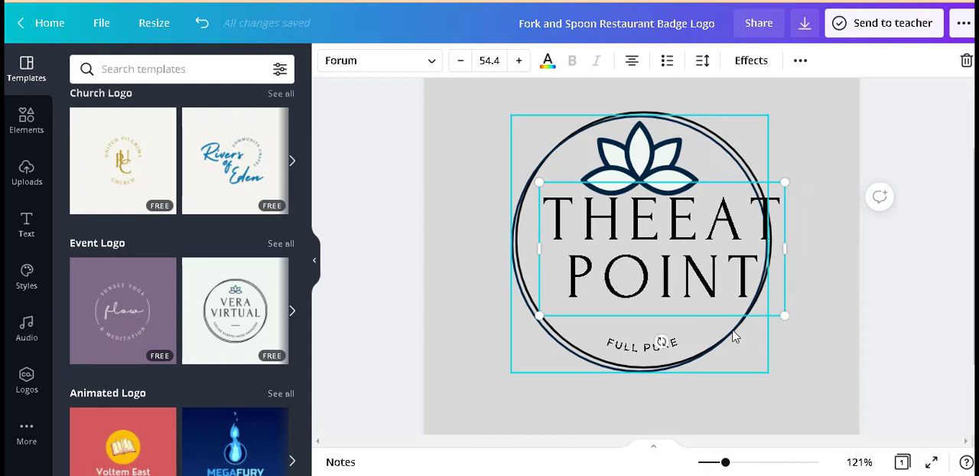
click(665, 233)
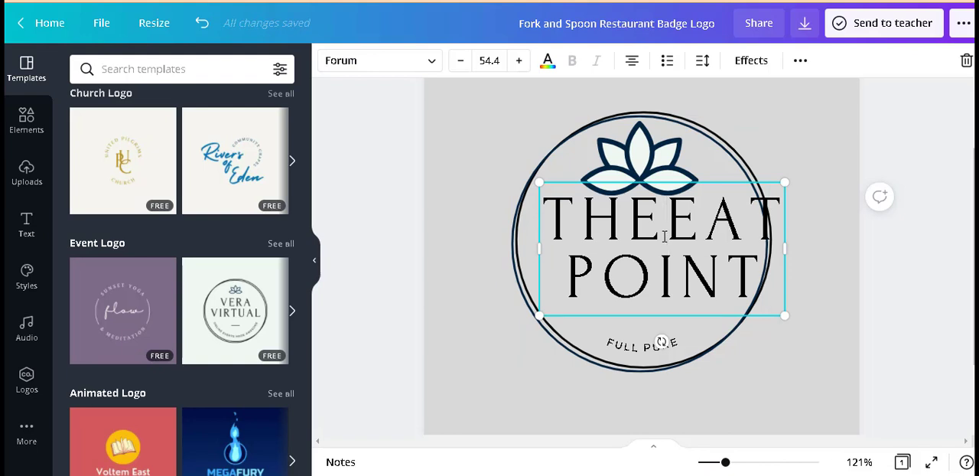
key(Return)
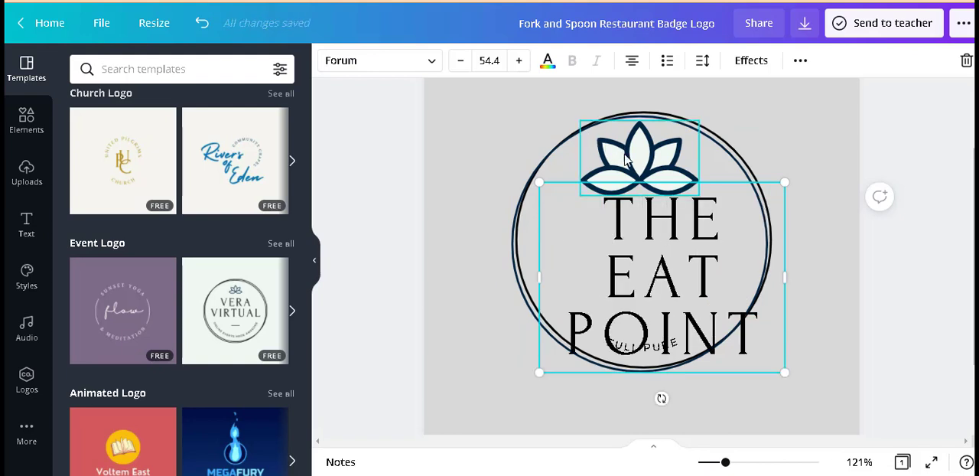
click(925, 266)
Step: Set the text "THE EAT POINT" to font size 40 and center it inside the circle just beneath the lotus
click(683, 277)
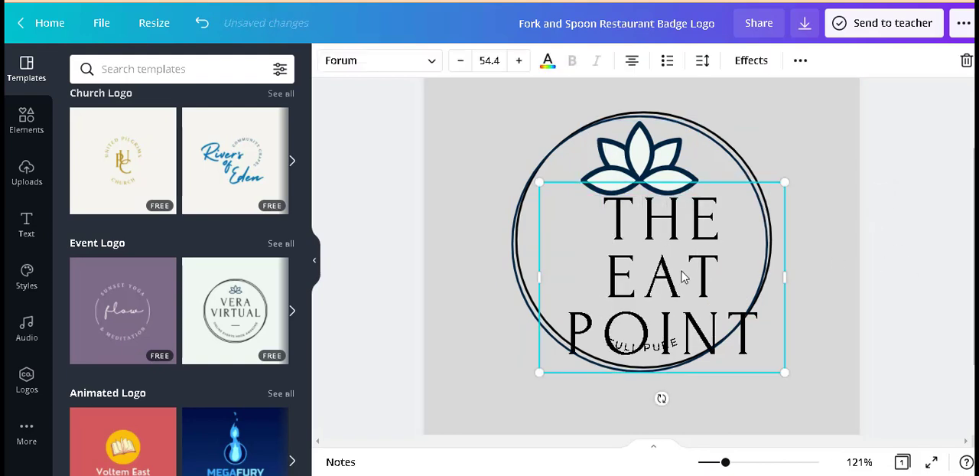
click(506, 62)
text(40)
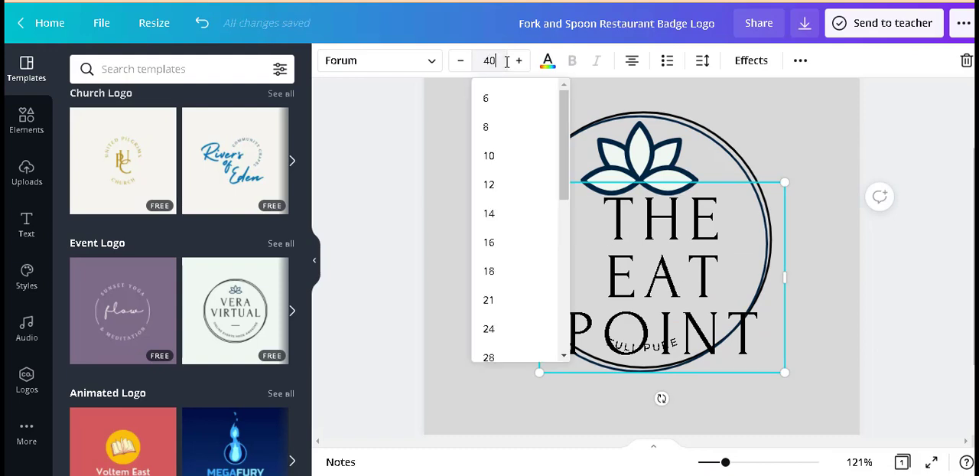
key(Return)
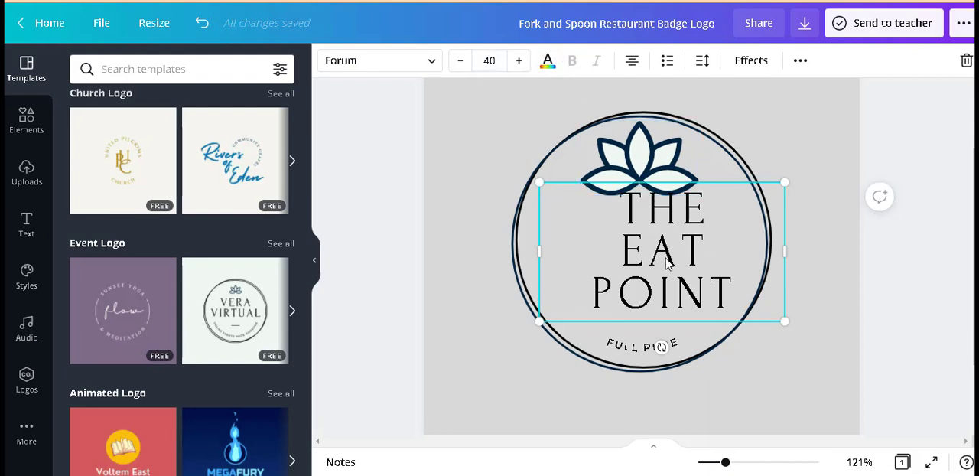
drag(666, 262, 644, 266)
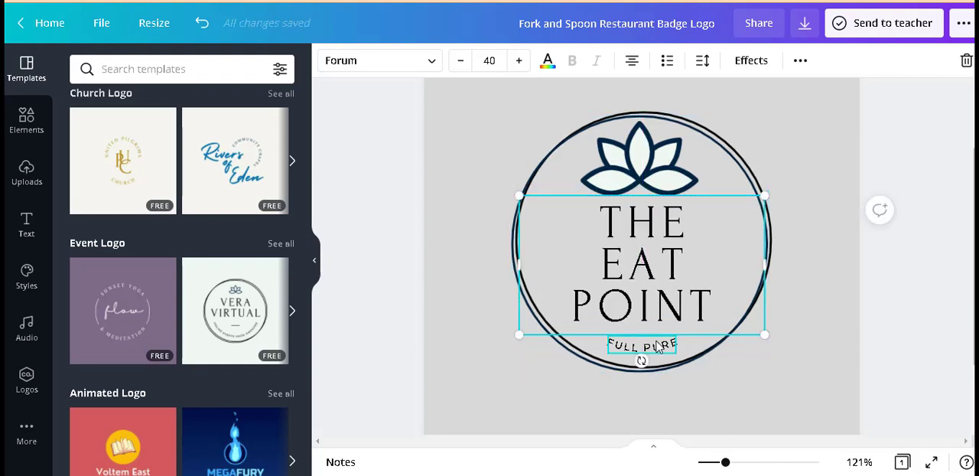
Step: Enlarge the curved text "FULL PURE" to font size 12.7 and shift it slightly down, below the word "POINT"
click(658, 347)
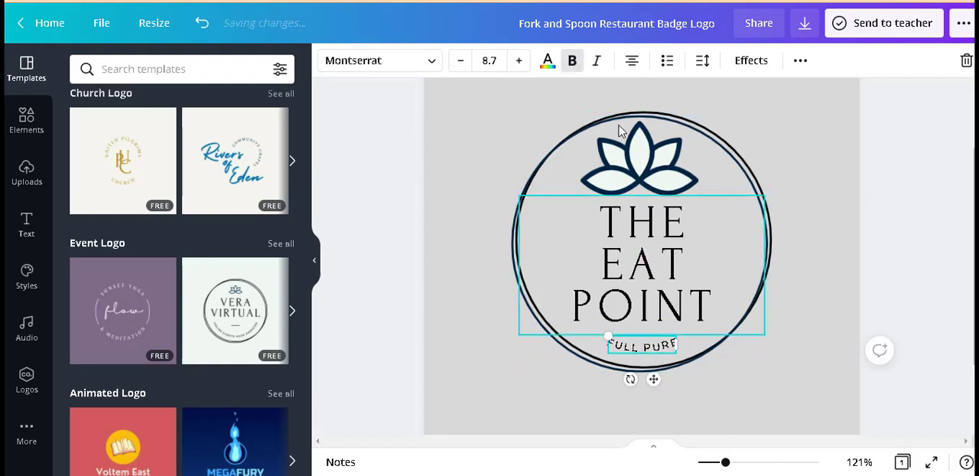
click(520, 64)
click(520, 64)
click(520, 65)
click(519, 64)
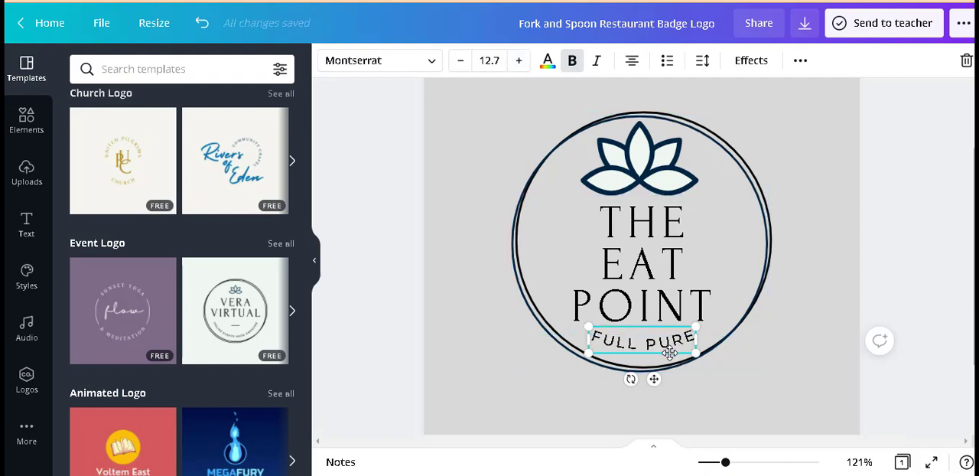
key(shift+Down)
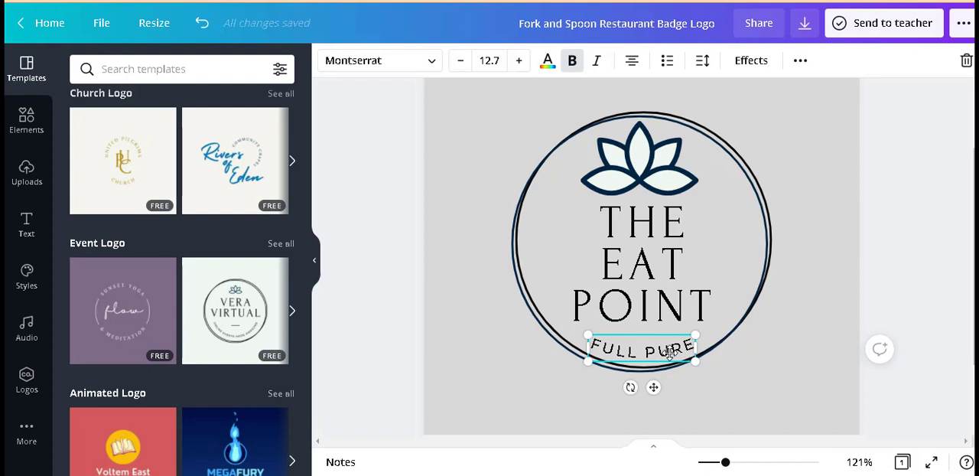
click(916, 244)
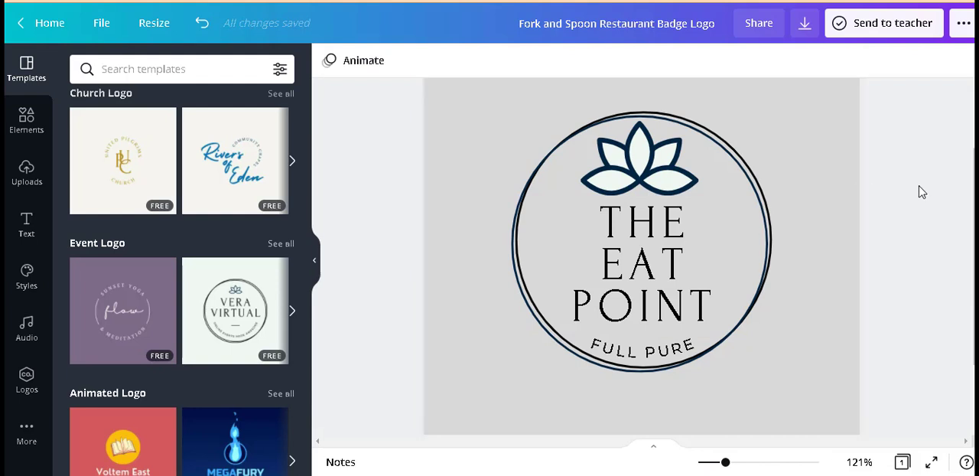
Step: Recolor the lotus petals' pale fill, trying the palette's dark red and settling on medium grey
click(641, 170)
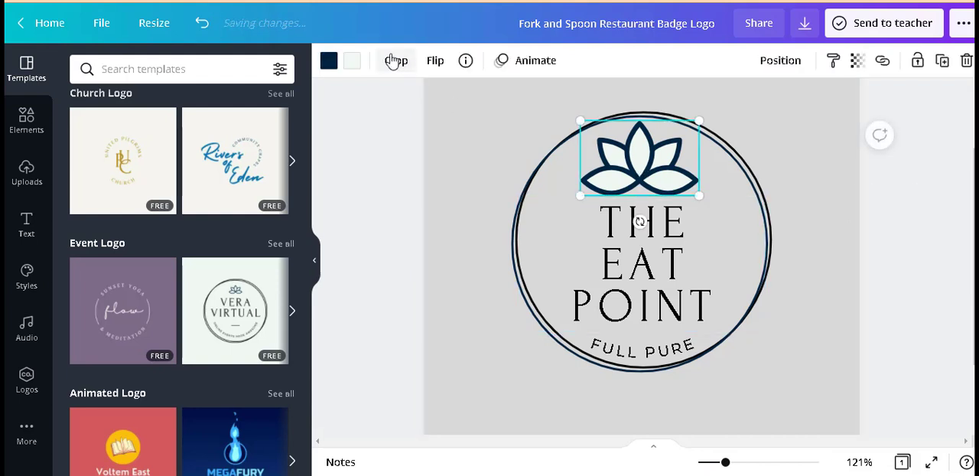
click(352, 60)
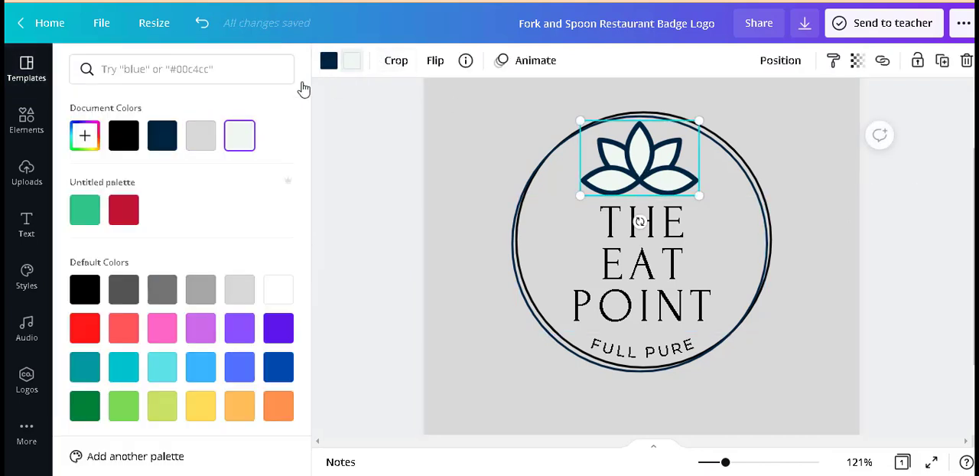
click(126, 212)
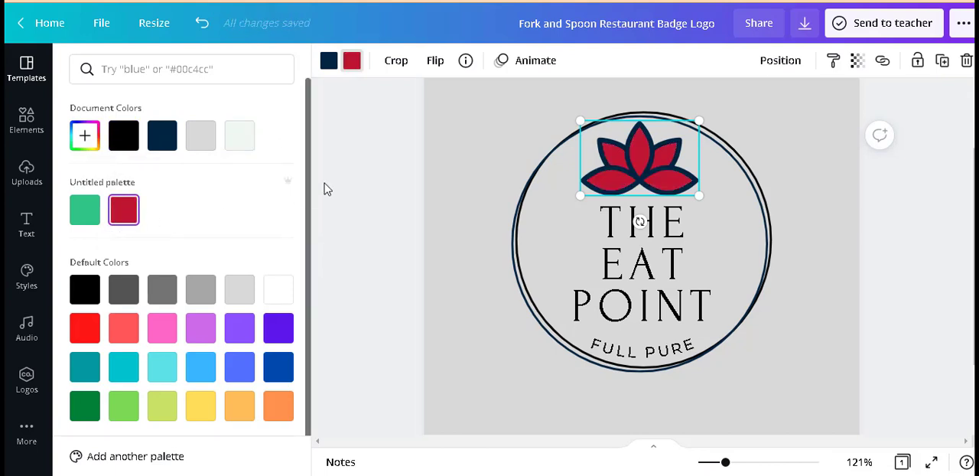
click(200, 293)
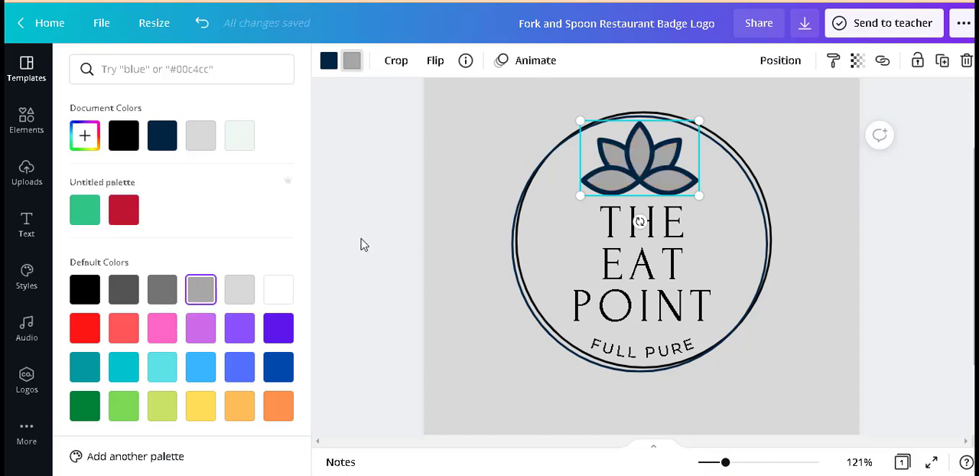
click(364, 244)
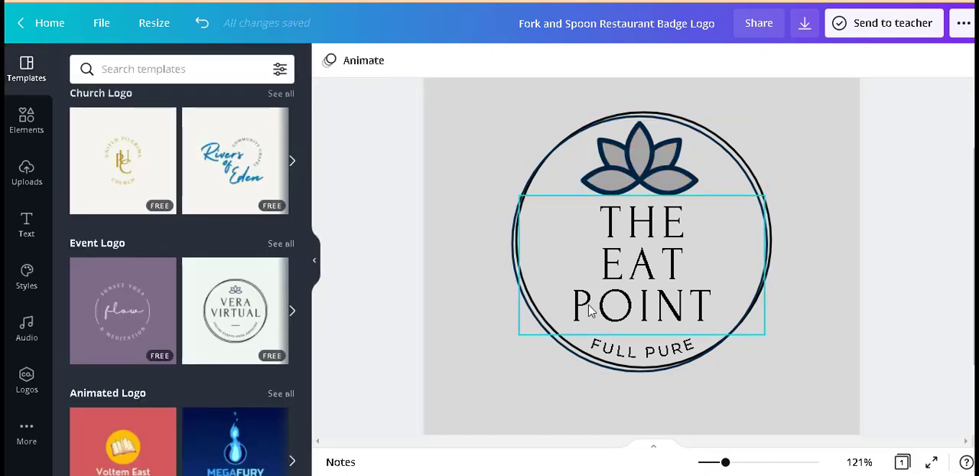
Step: Examine the file types offered for downloading the logo, leaving PNG selected
click(805, 26)
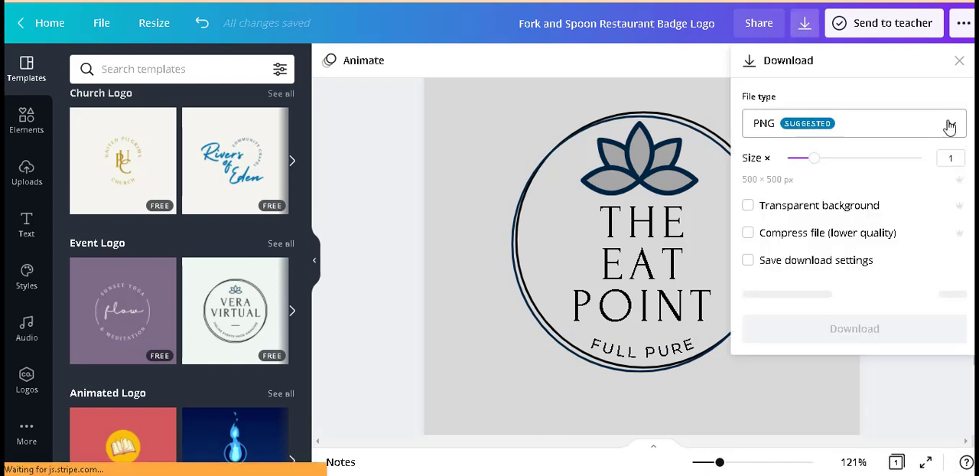
click(948, 126)
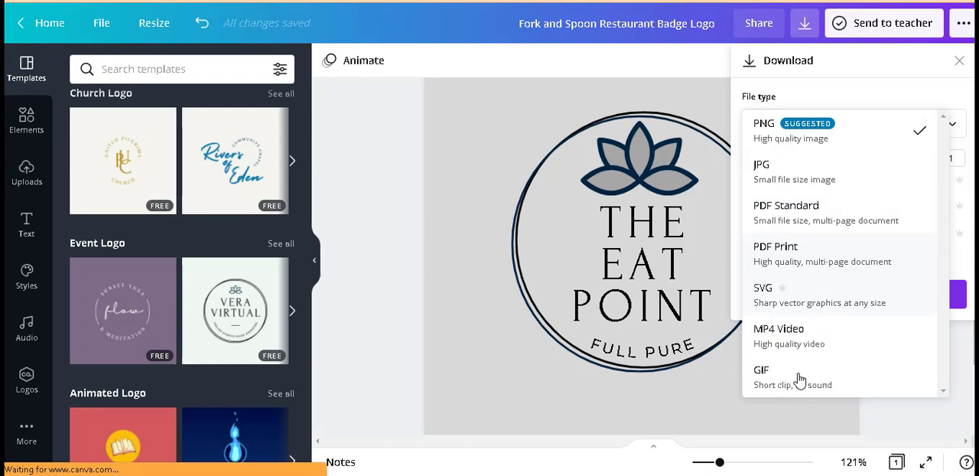
click(714, 405)
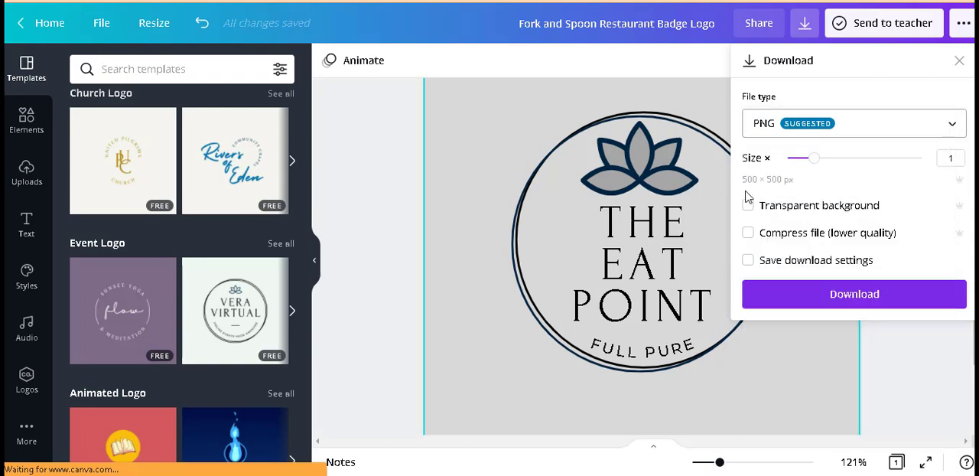
Step: Leave the logo design for the home page and open the Business Cards templates
click(50, 23)
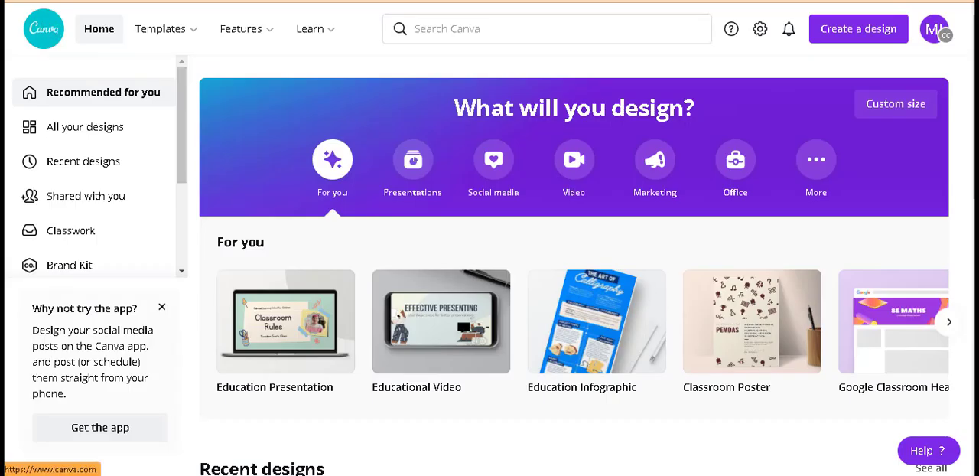
mouse_move(164, 29)
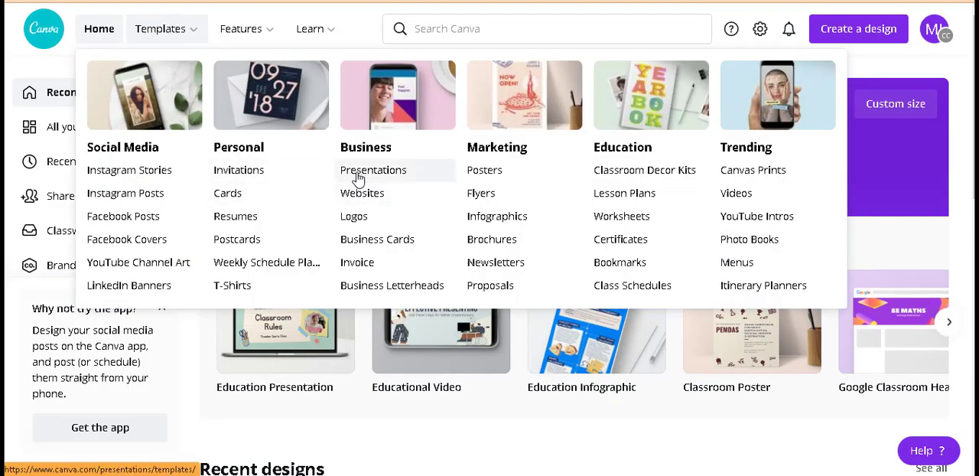
click(372, 240)
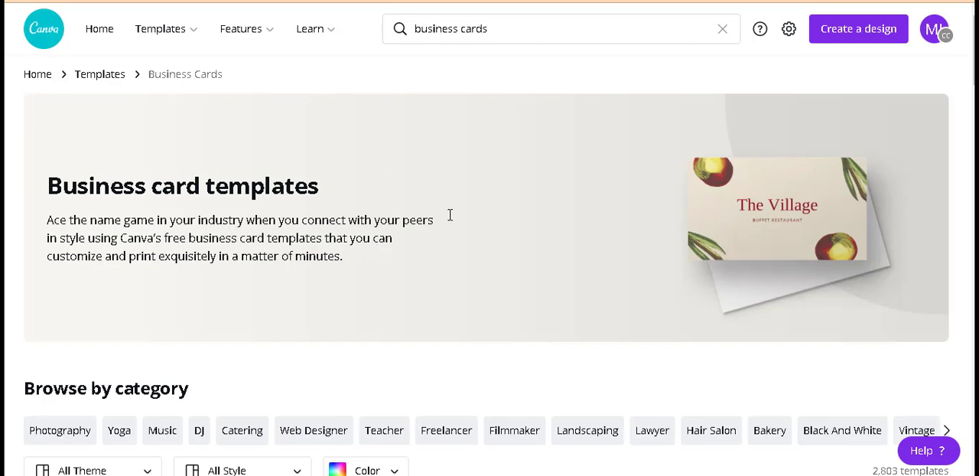
Step: Pick the "Red Creative Business Card" template with the woman's photo and open it for customizing
drag(970, 49, 963, 145)
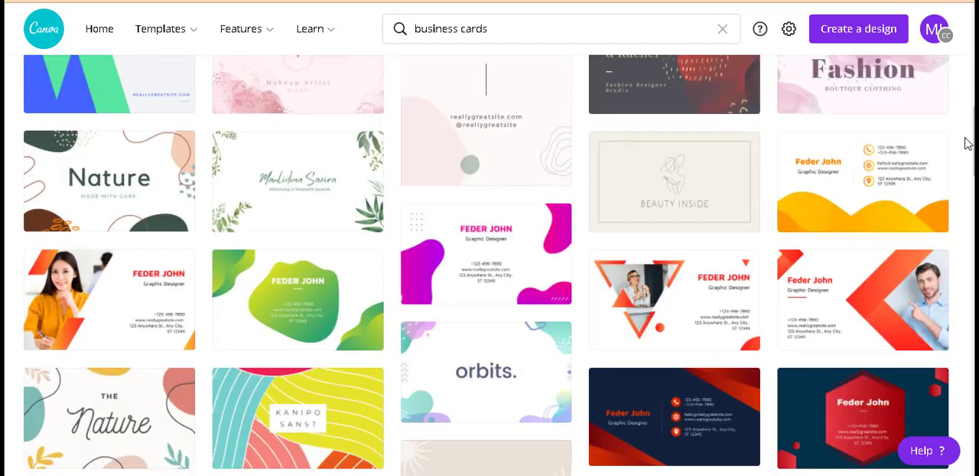
click(116, 289)
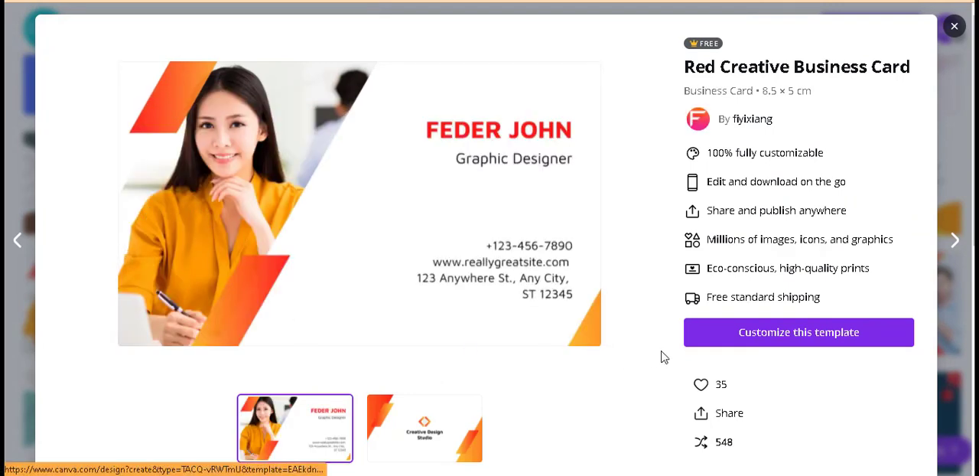
click(750, 341)
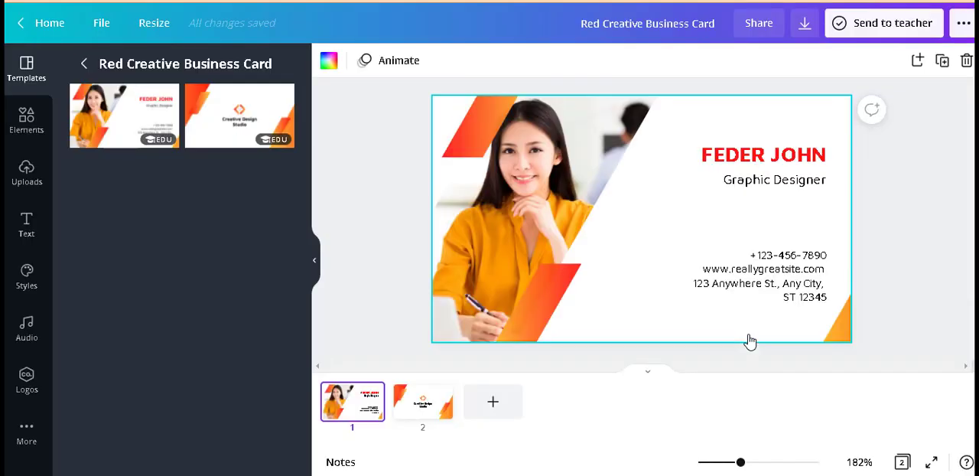
click(477, 215)
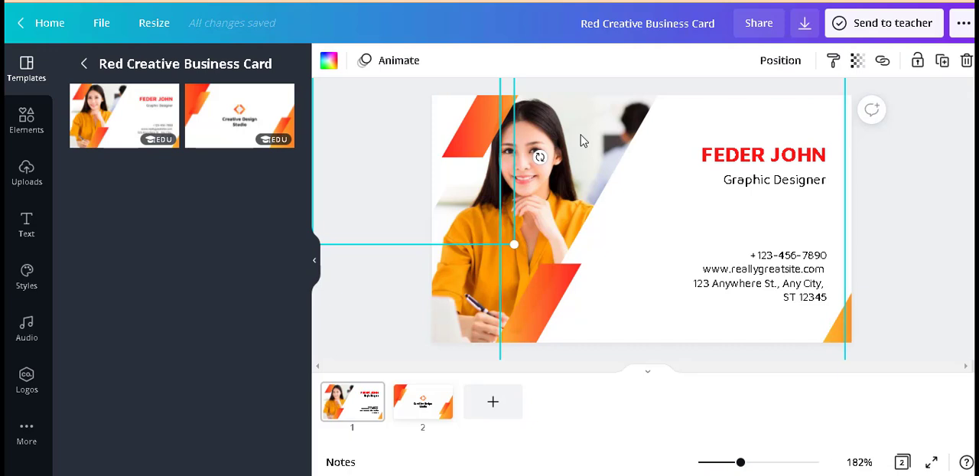
click(471, 180)
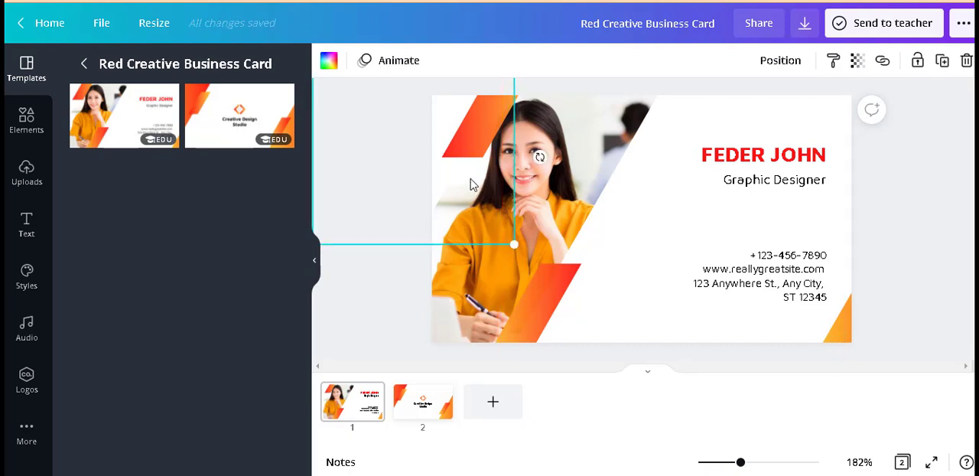
key(Delete)
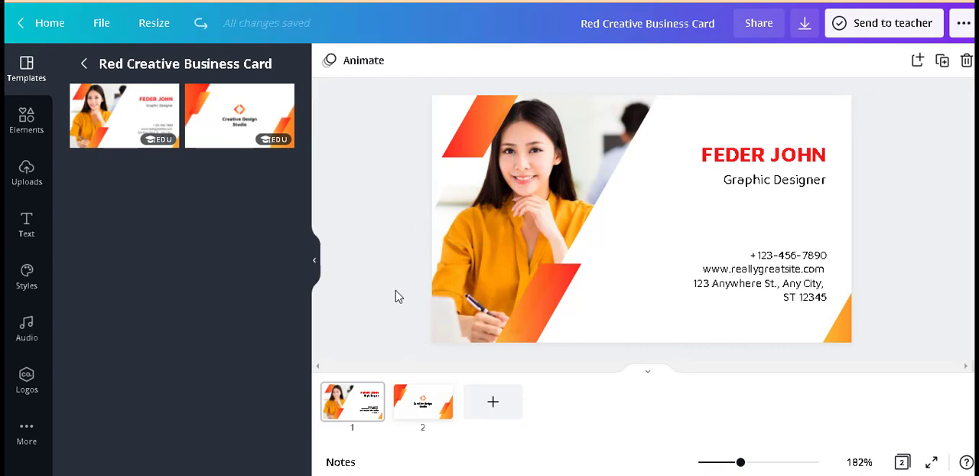
Step: Delete the photo of the woman in the yellow blouse from the card's first page
click(480, 287)
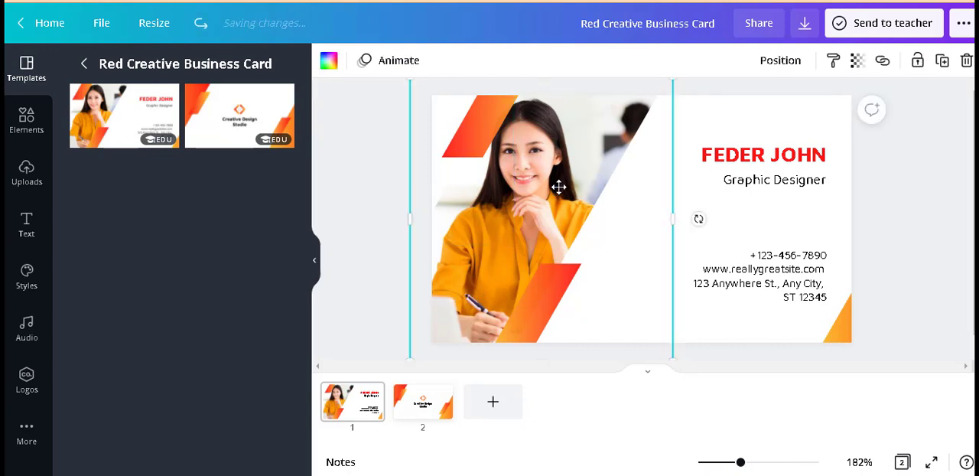
drag(479, 214, 468, 273)
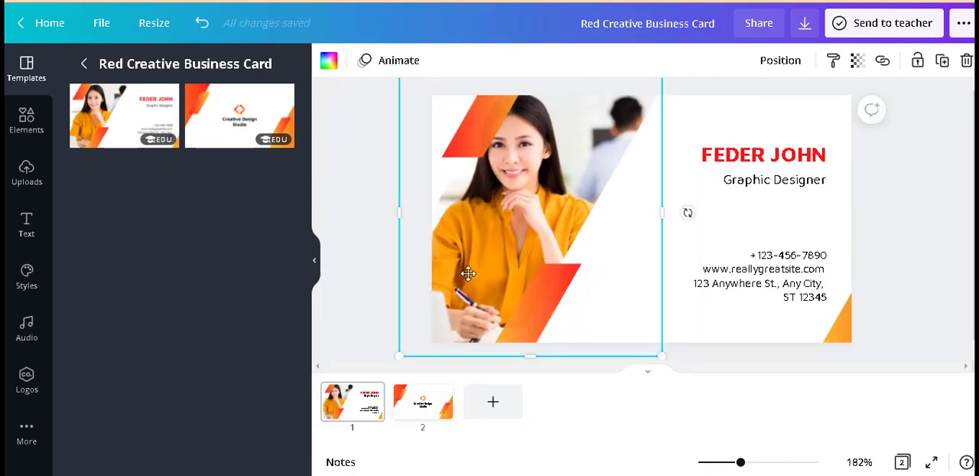
key(Delete)
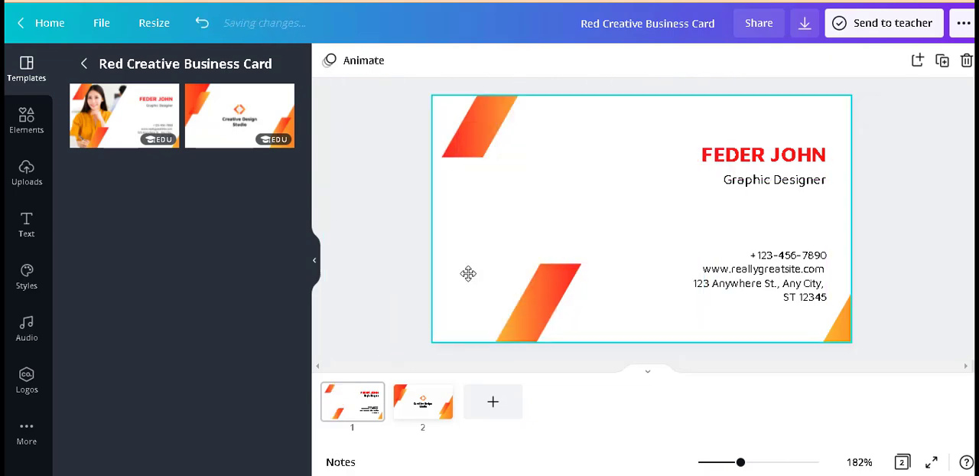
Step: Add the uploaded photo of the woman in a white helmet and pink headscarf to the card, removing the duplicate copy
click(28, 176)
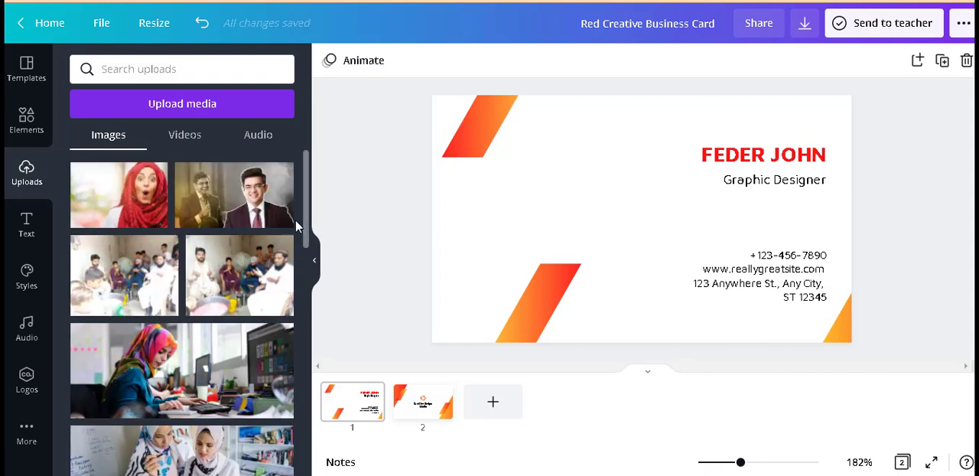
drag(304, 218, 305, 318)
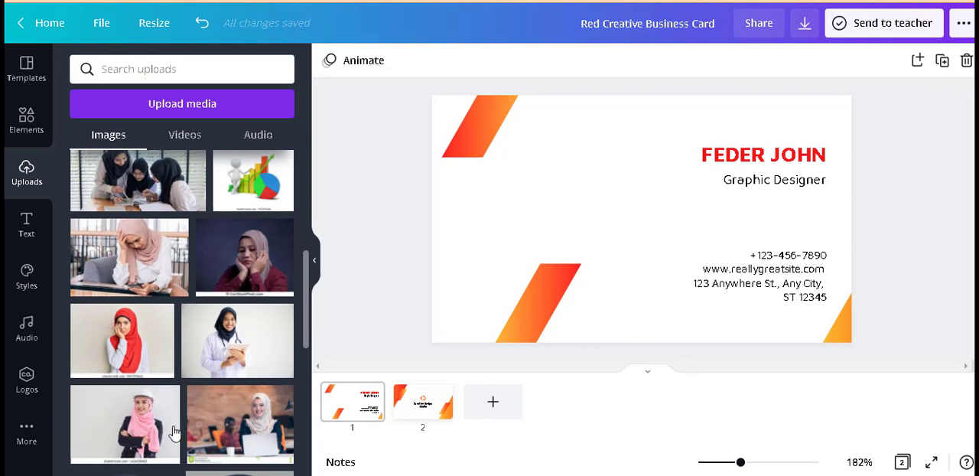
click(132, 423)
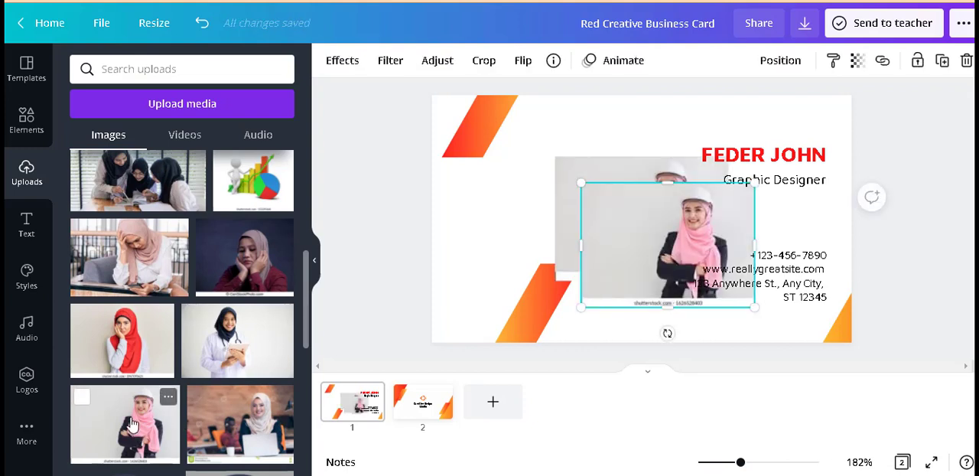
key(Delete)
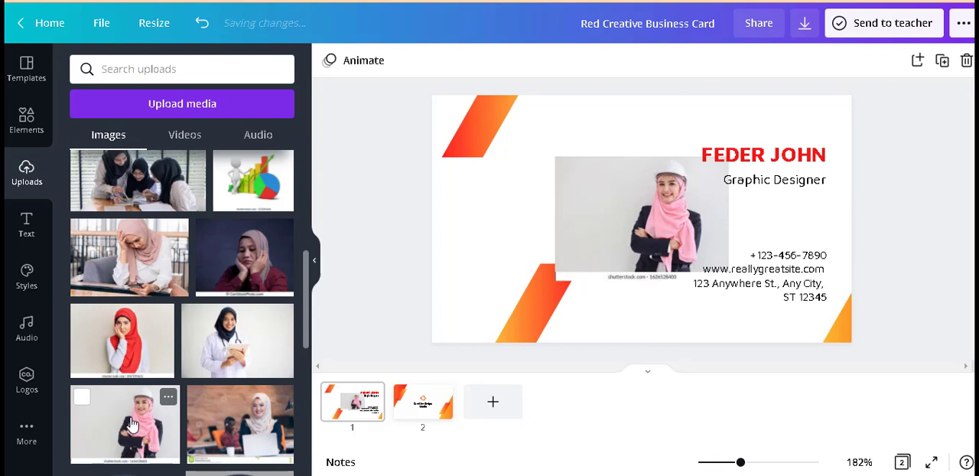
Step: Enlarge the helmeted woman's photo to nearly the card's height and move it to cover the card's left half, flush with the top edge
click(646, 218)
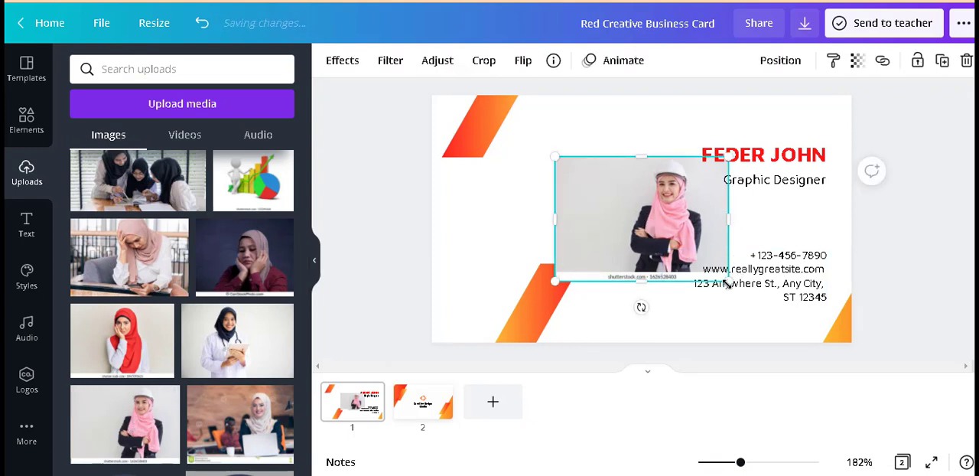
drag(727, 280, 771, 387)
drag(694, 223, 517, 168)
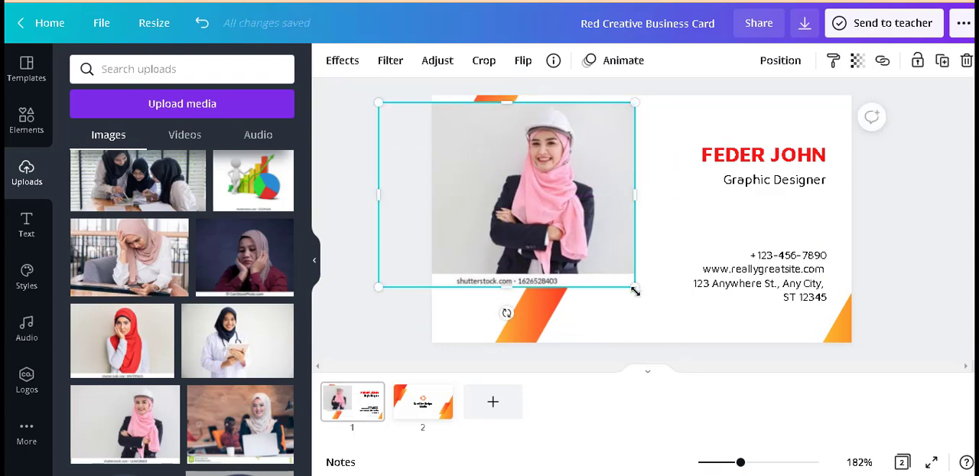
drag(634, 290, 706, 339)
drag(639, 224, 594, 219)
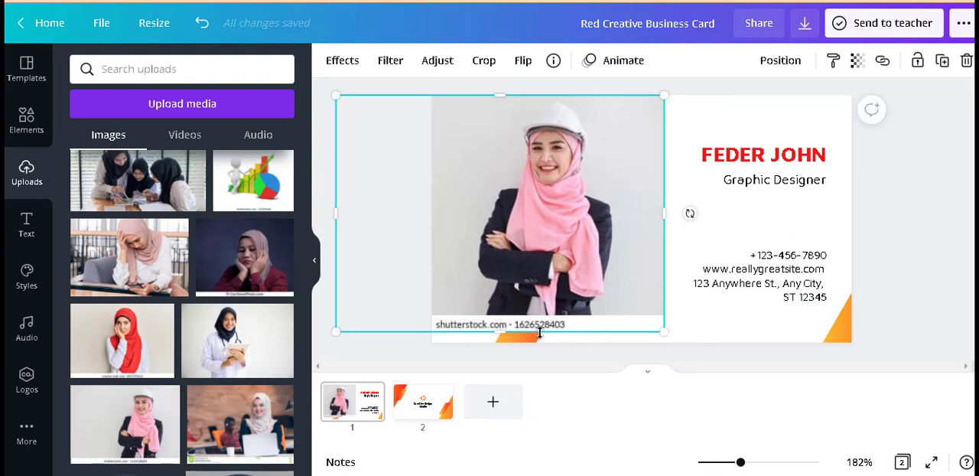
Step: Extend the helmeted woman's photo down past the card's bottom edge and send it to the back behind the template shapes
drag(502, 346, 503, 369)
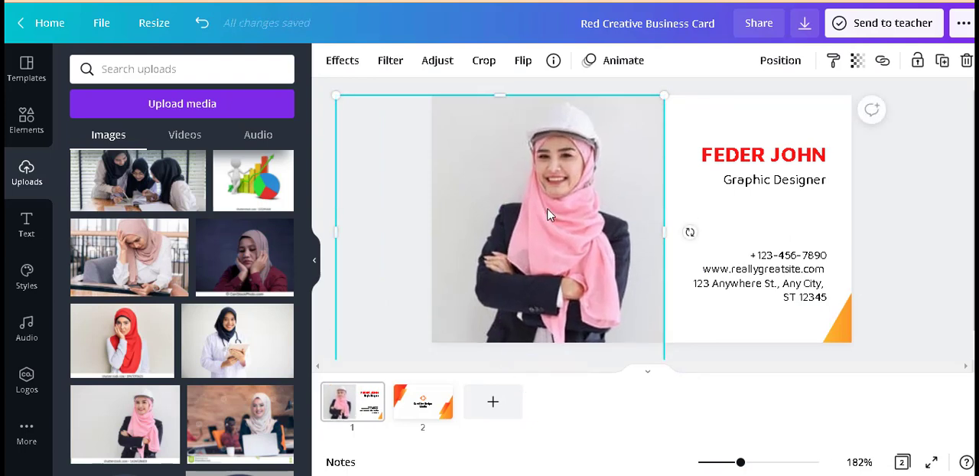
right_click(548, 214)
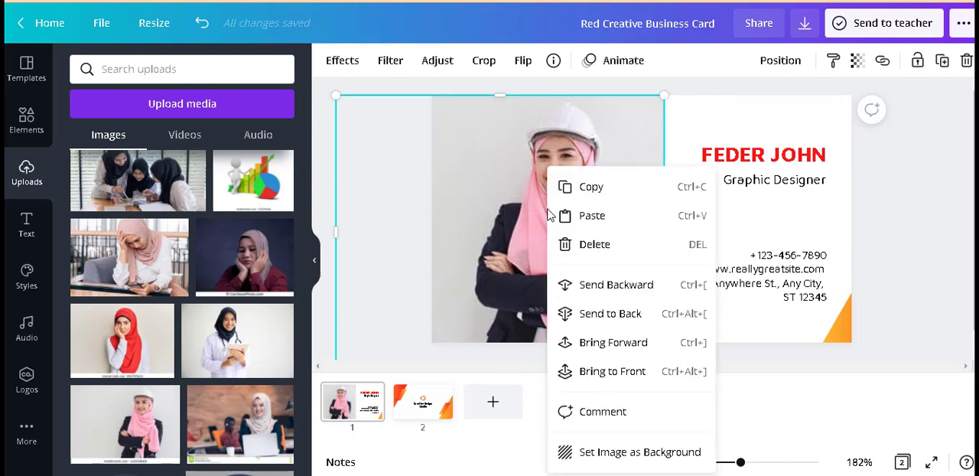
click(630, 314)
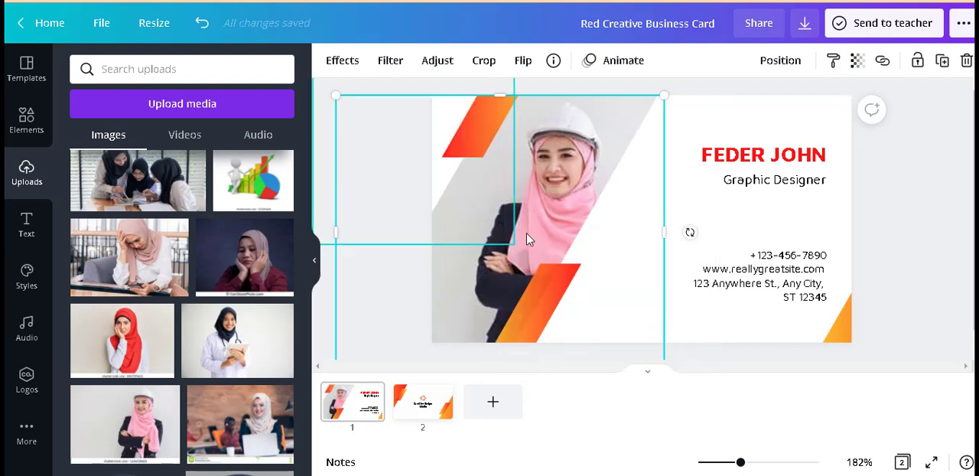
click(902, 208)
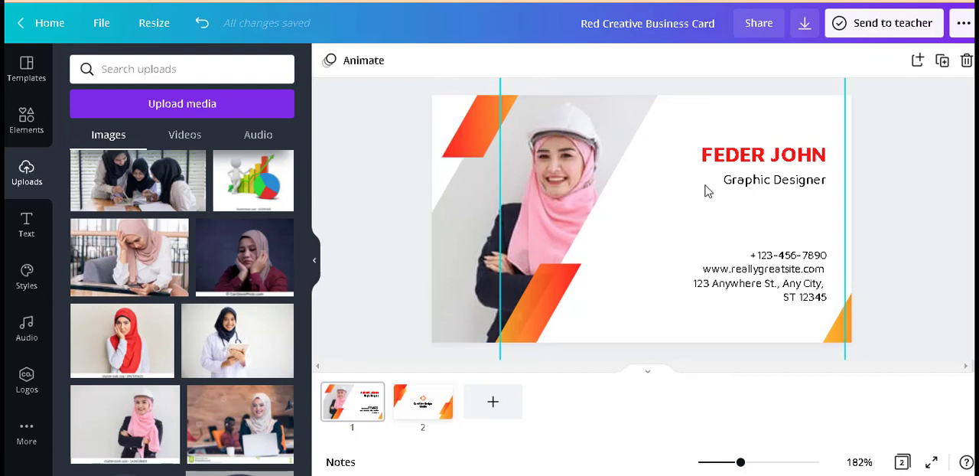
Step: Change the yellow in the gradient of the slanted stripe at the card's bottom edge to the default bright pink
click(748, 156)
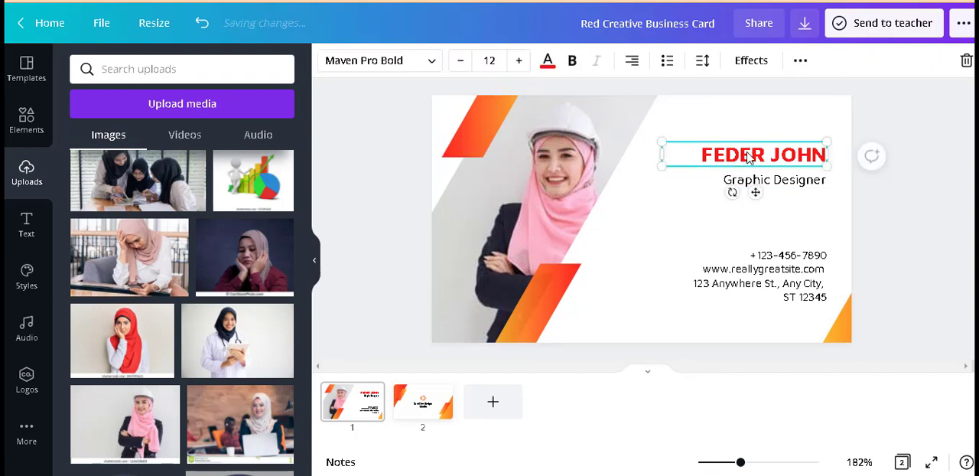
click(558, 295)
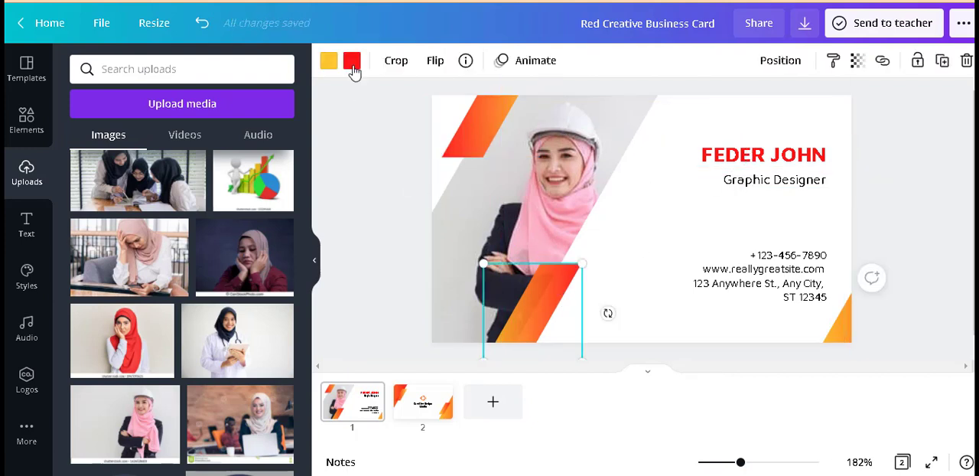
click(329, 61)
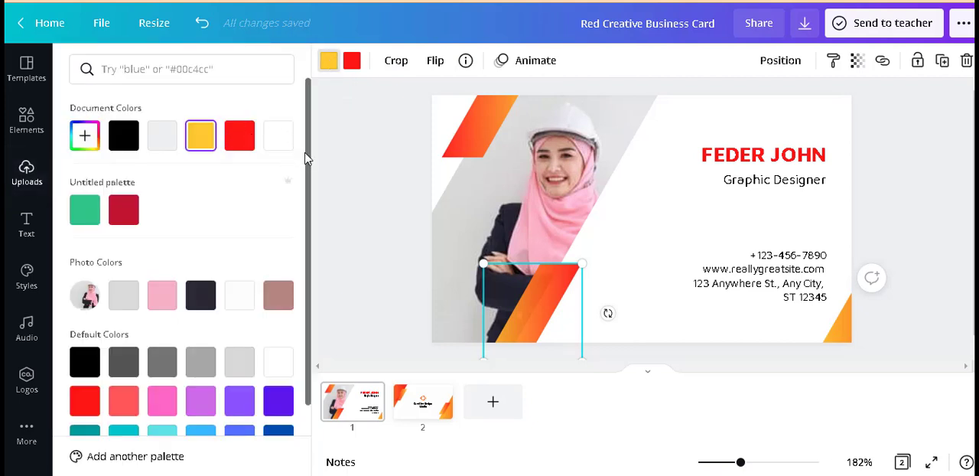
drag(307, 159, 317, 277)
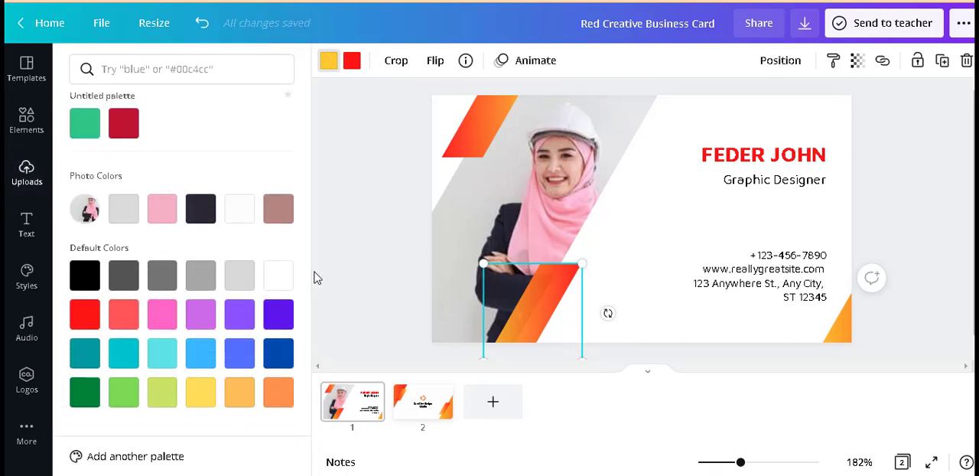
click(160, 315)
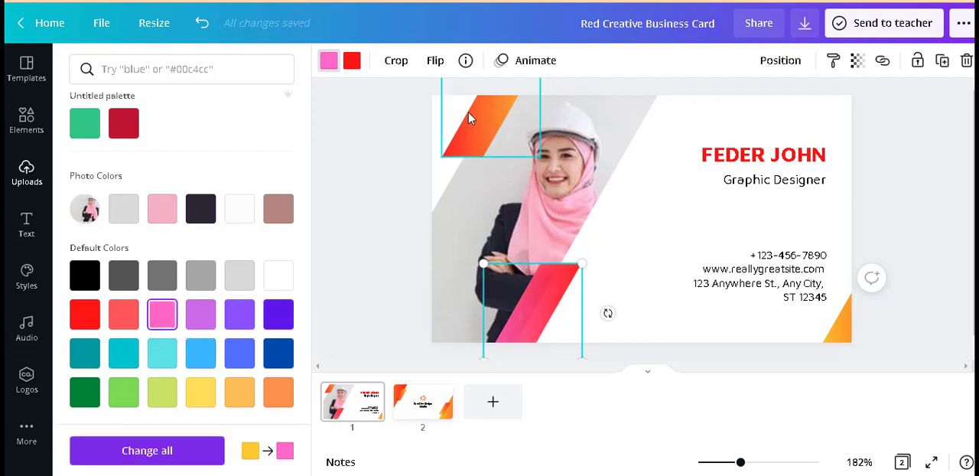
Step: Replace the red in the lower stripe's gradient with dark gray, after trying light gray and black
click(352, 63)
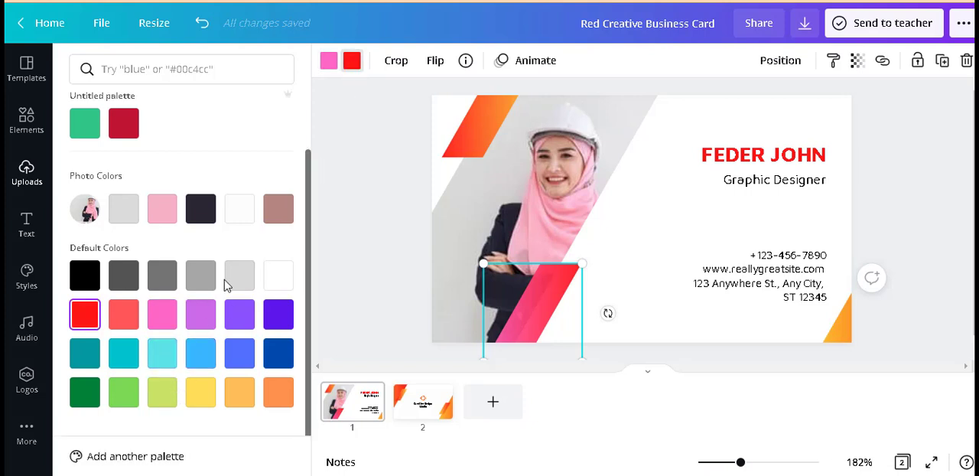
click(243, 281)
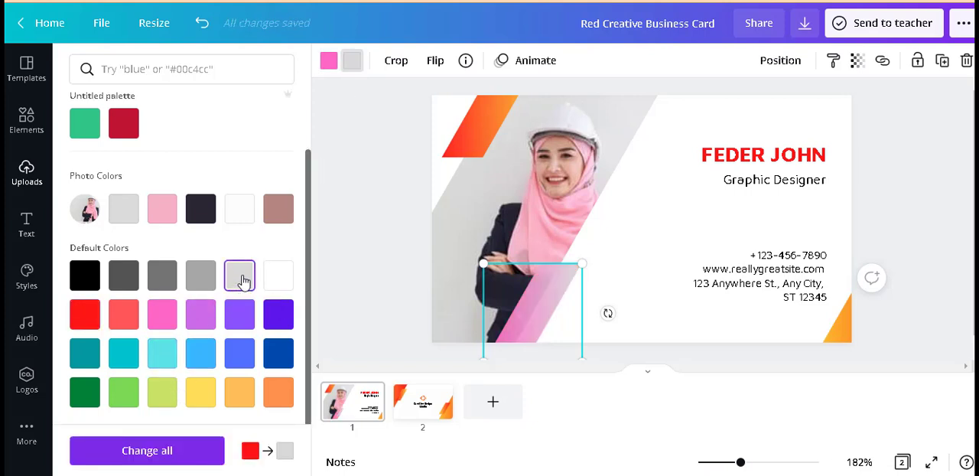
click(125, 216)
click(86, 277)
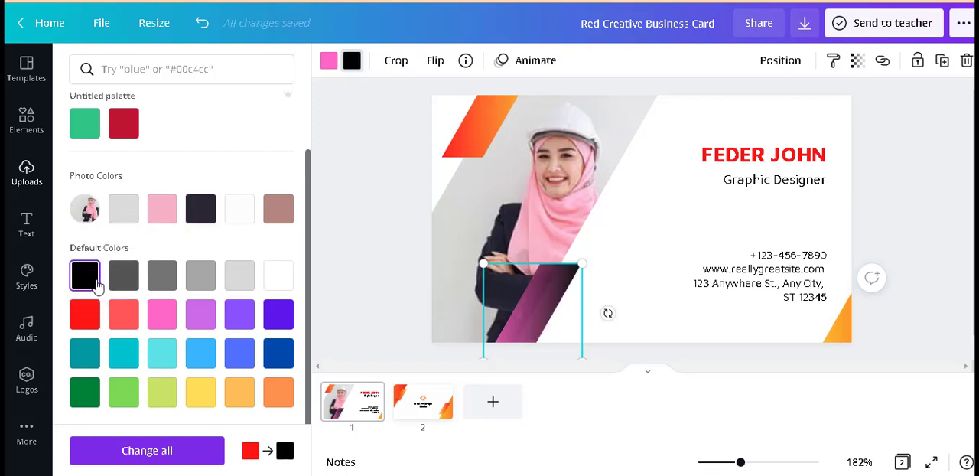
click(128, 282)
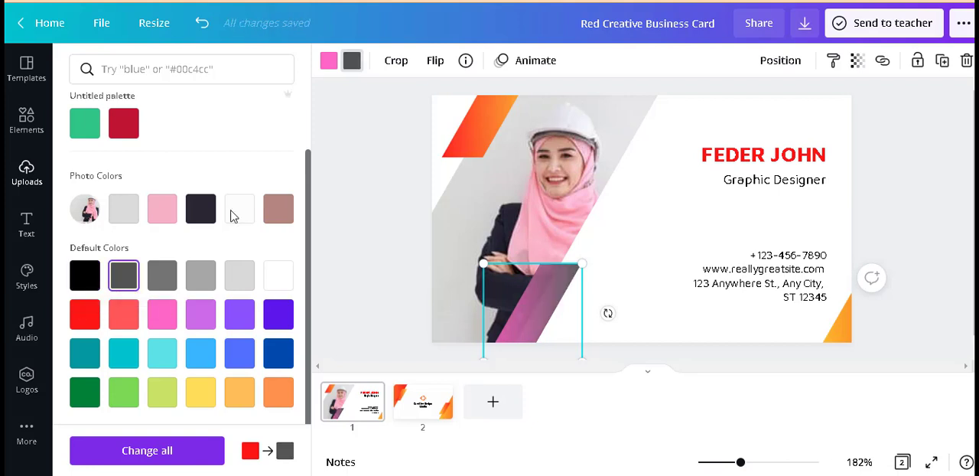
Step: Recolor the upper slanted stripe's gradient, changing yellow to the palette's crimson and red to the photo's light pink
click(476, 123)
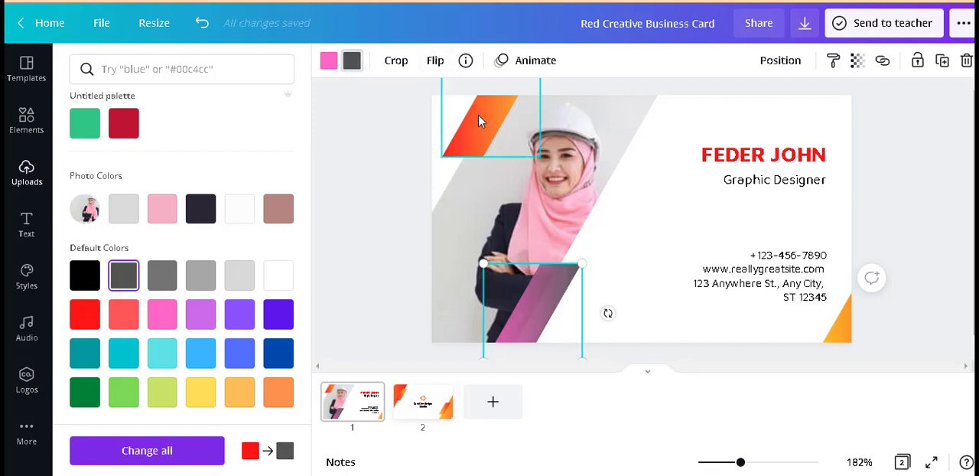
click(352, 61)
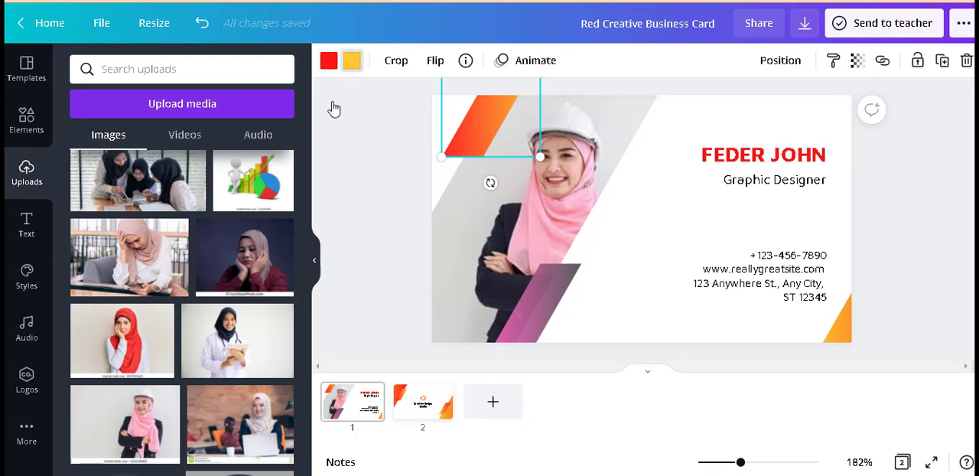
click(352, 61)
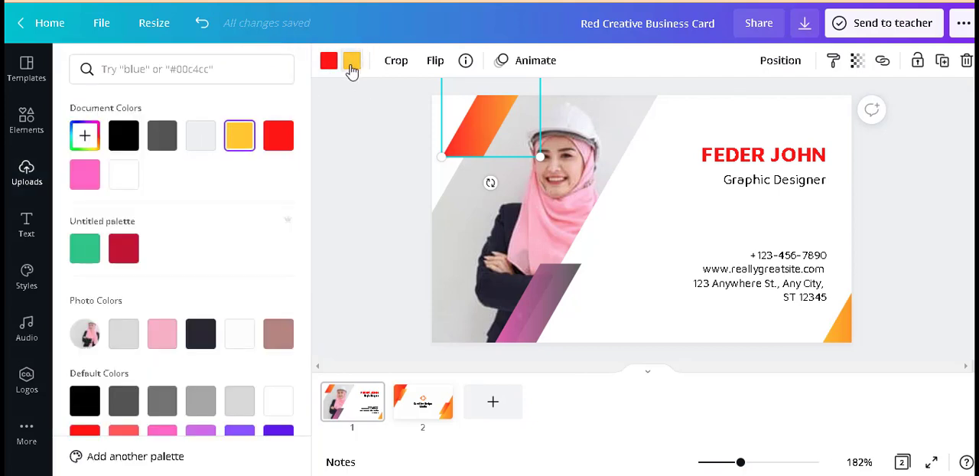
click(128, 256)
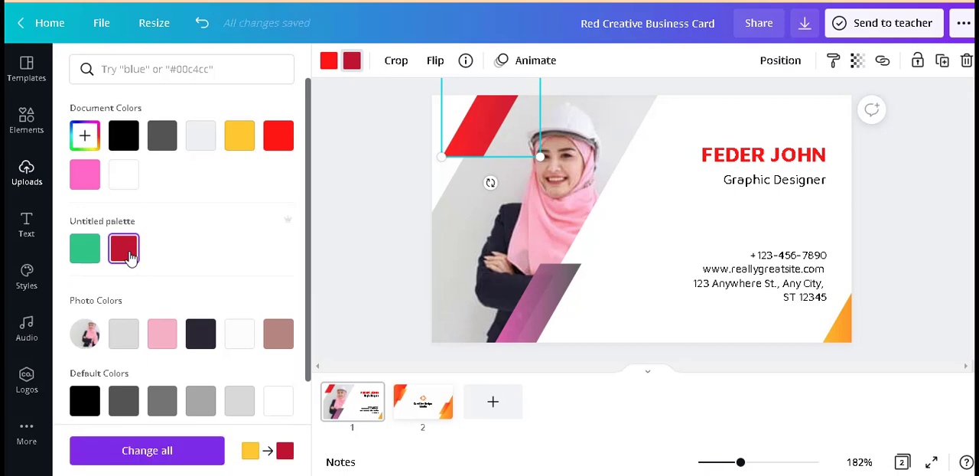
click(331, 65)
click(162, 334)
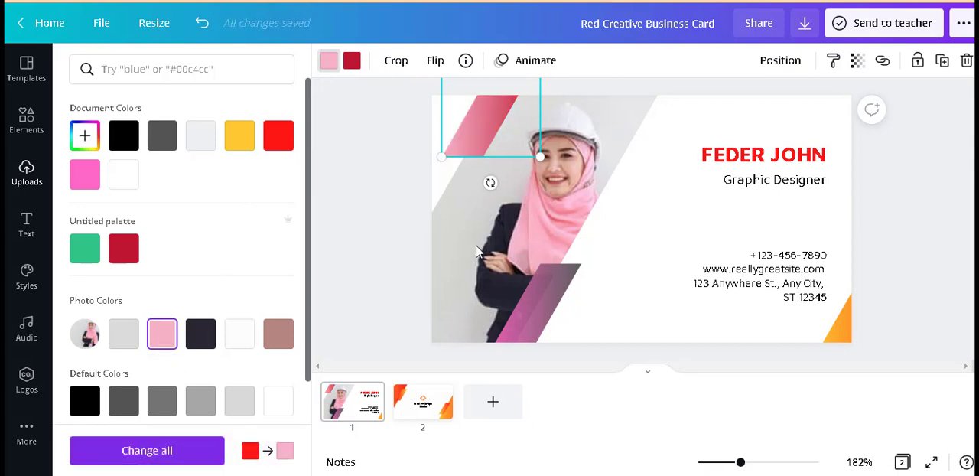
Step: Fill the large white triangle beside the photo with the photo's light gray #dbdbdb, after trying light pink
click(672, 228)
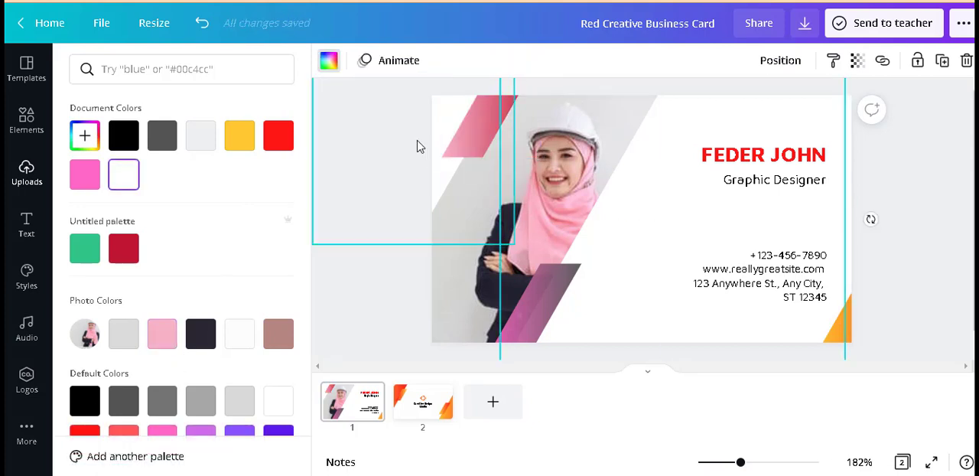
click(329, 64)
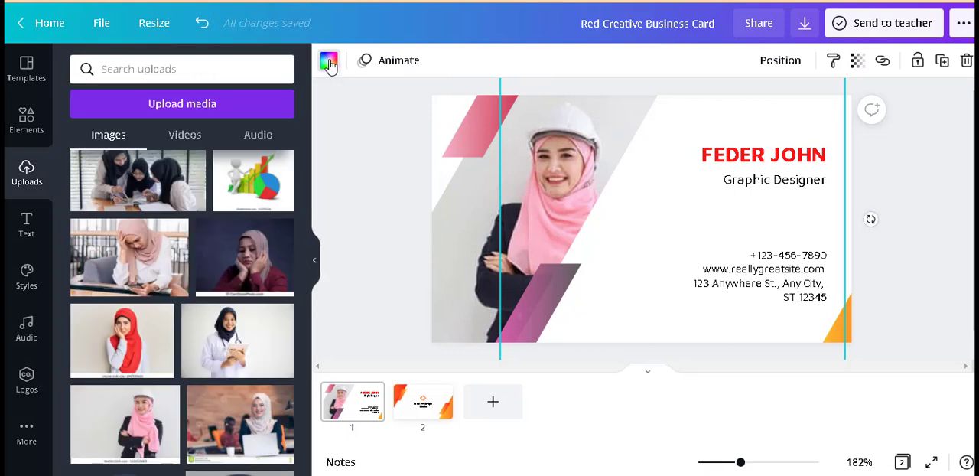
click(329, 61)
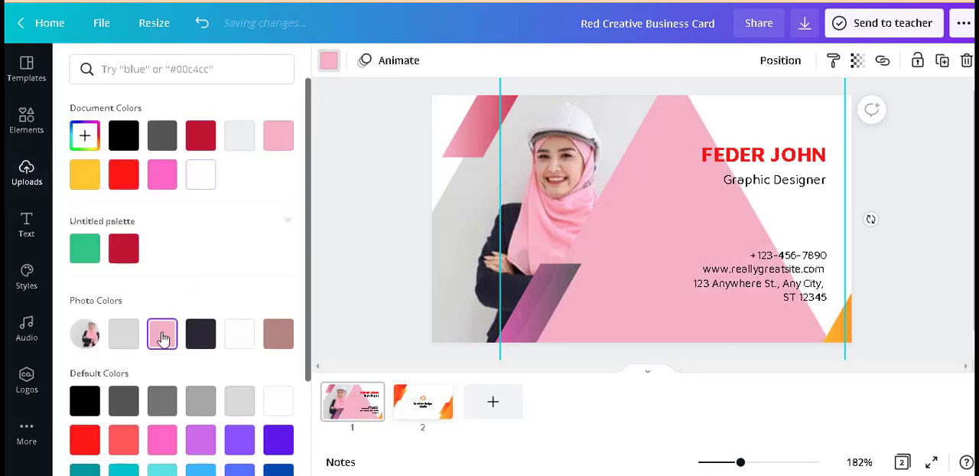
click(162, 335)
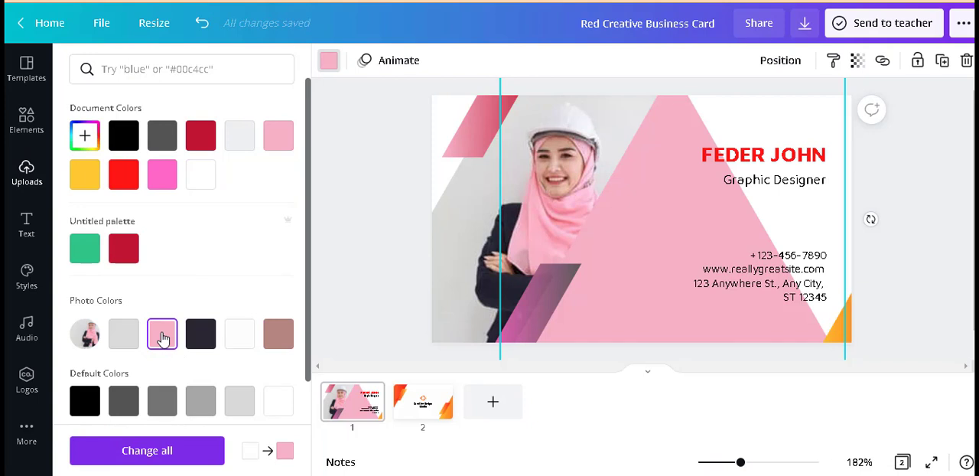
click(119, 336)
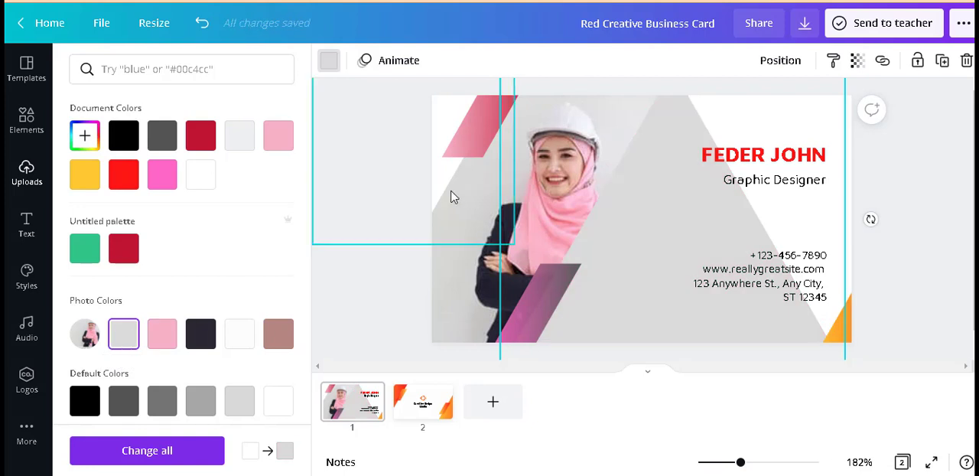
Step: Fill the white triangle in the card's upper-left corner with the photo's dark navy, after trying light gray and light pink
click(440, 115)
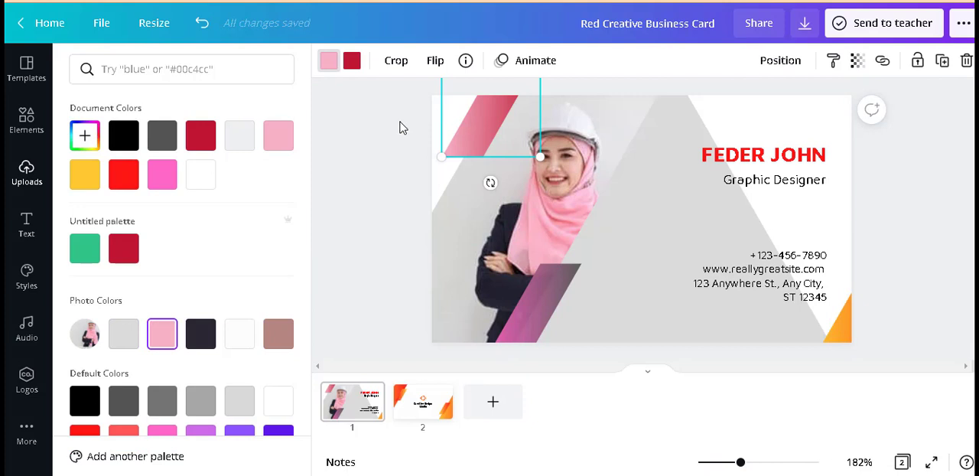
click(400, 123)
click(405, 115)
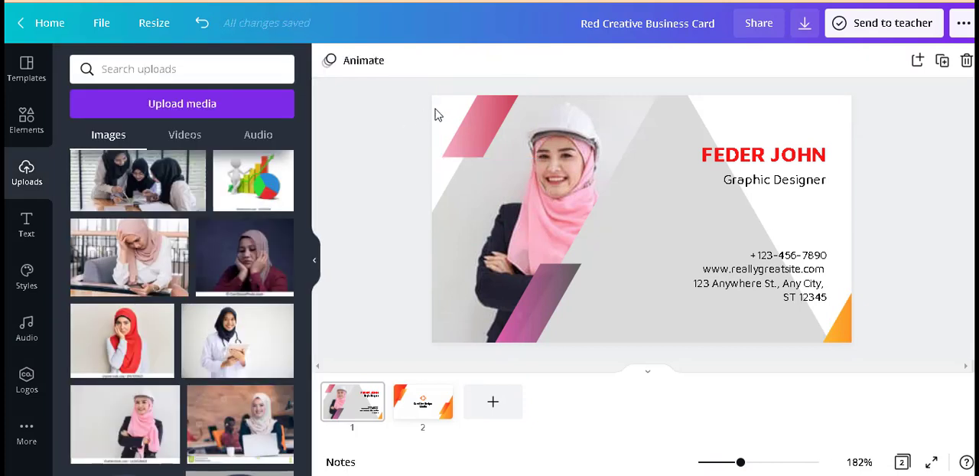
click(438, 114)
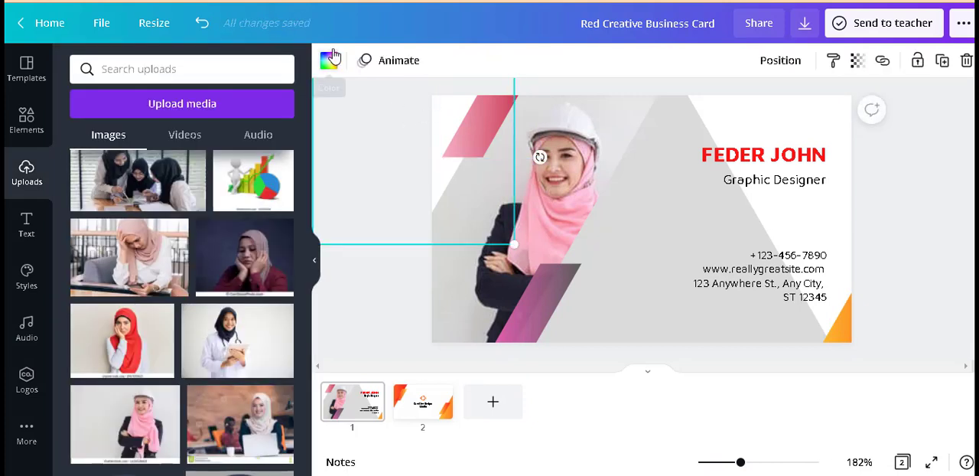
click(330, 60)
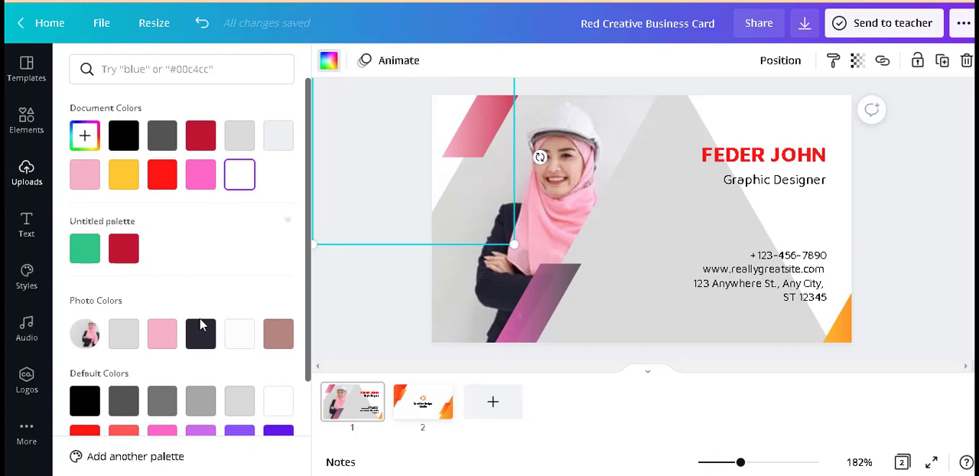
click(124, 335)
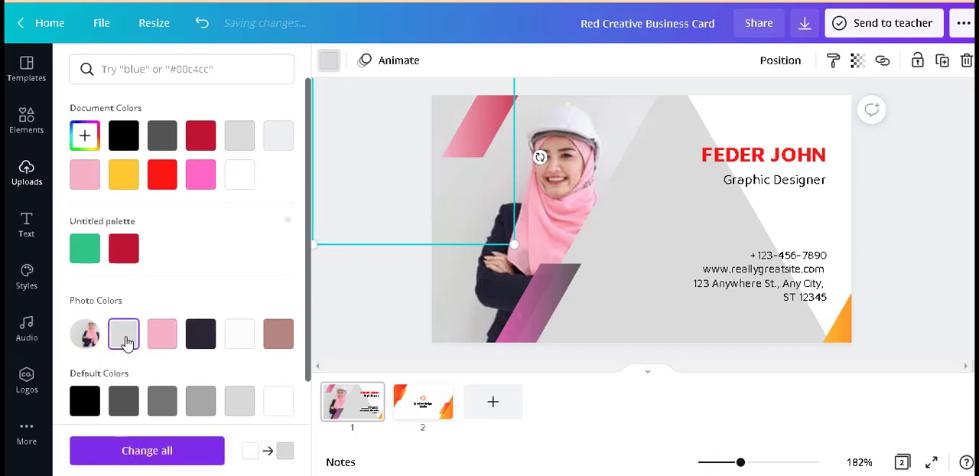
click(163, 340)
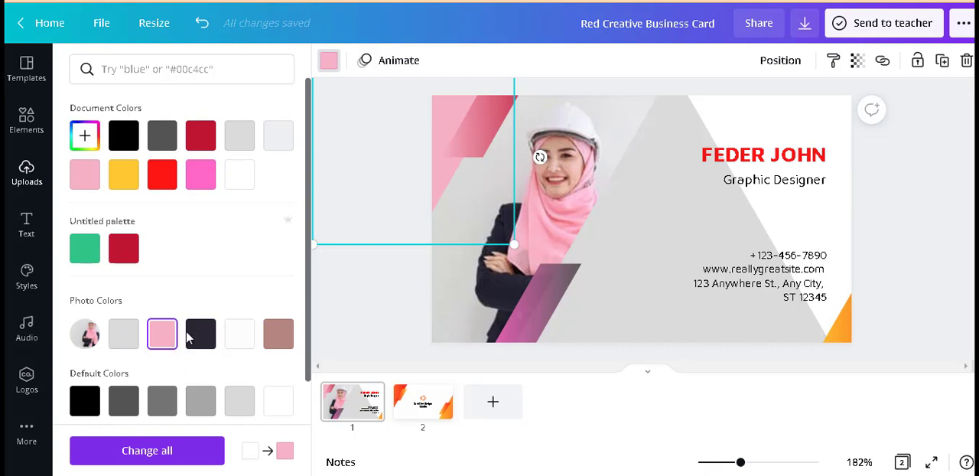
click(200, 335)
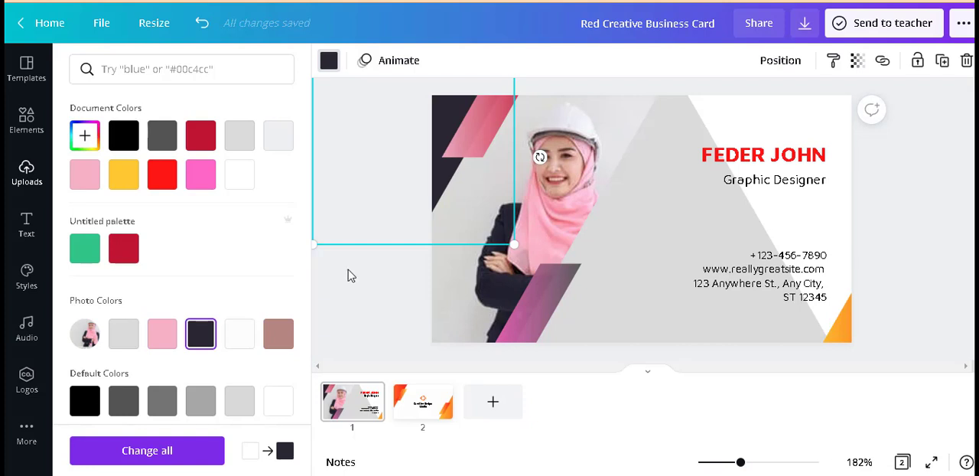
key(Escape)
Step: Try a dark gray fill on the large triangle behind the contact text, and undo it
click(826, 119)
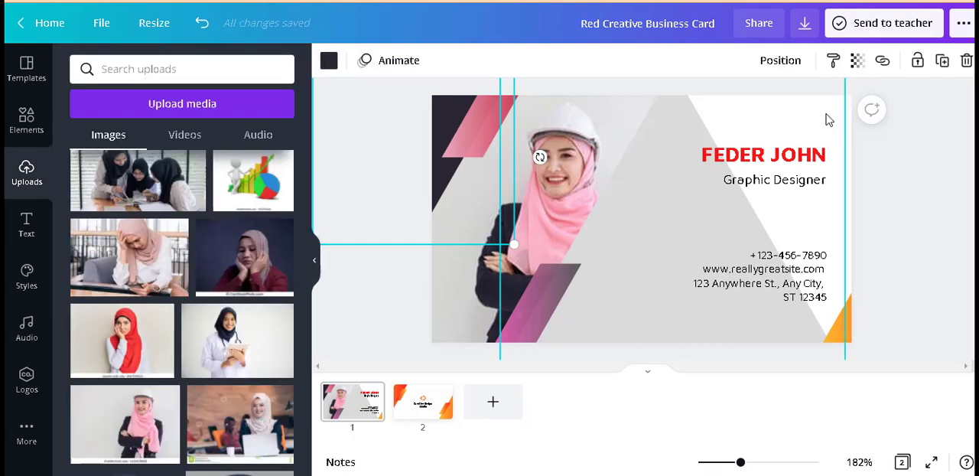
click(328, 61)
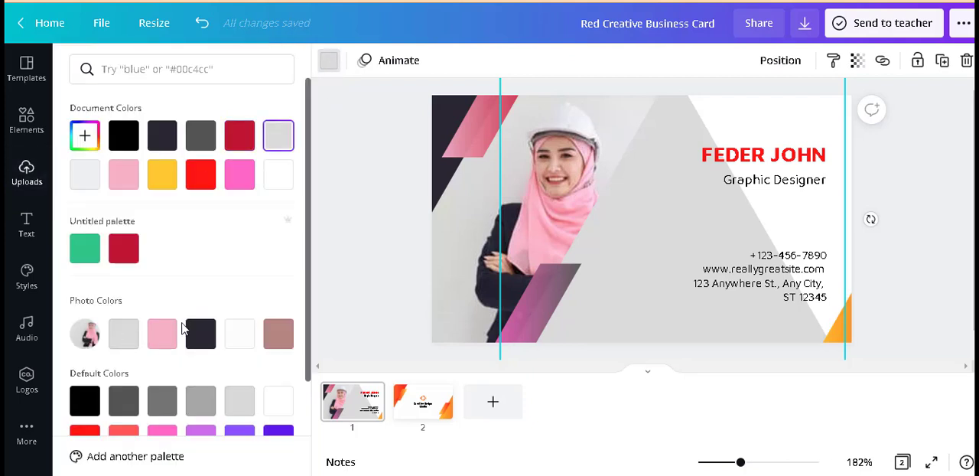
click(123, 403)
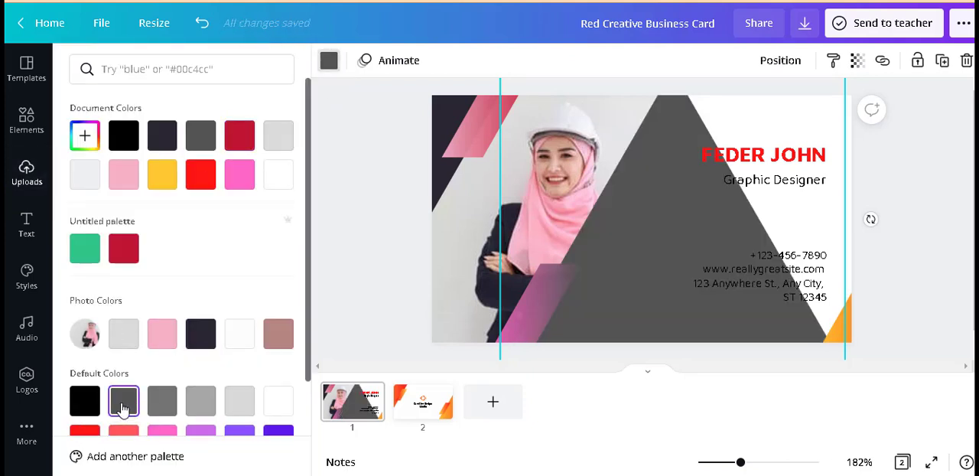
key(ctrl+z)
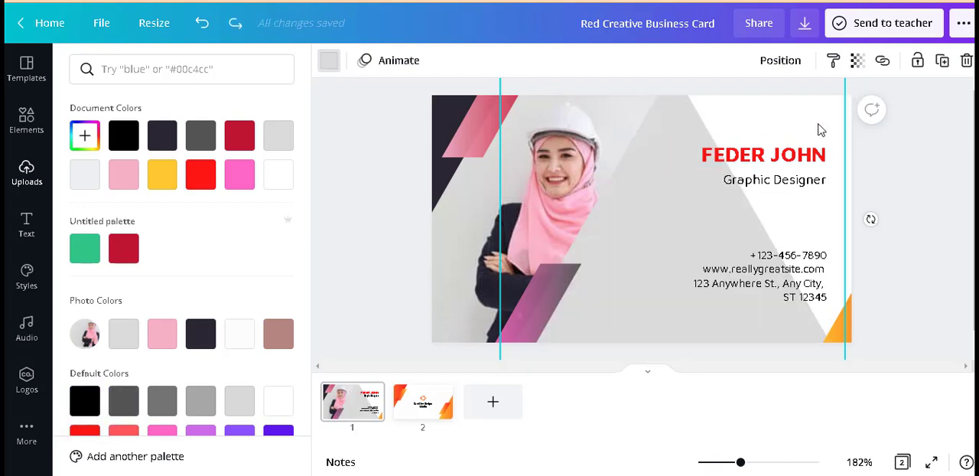
click(913, 130)
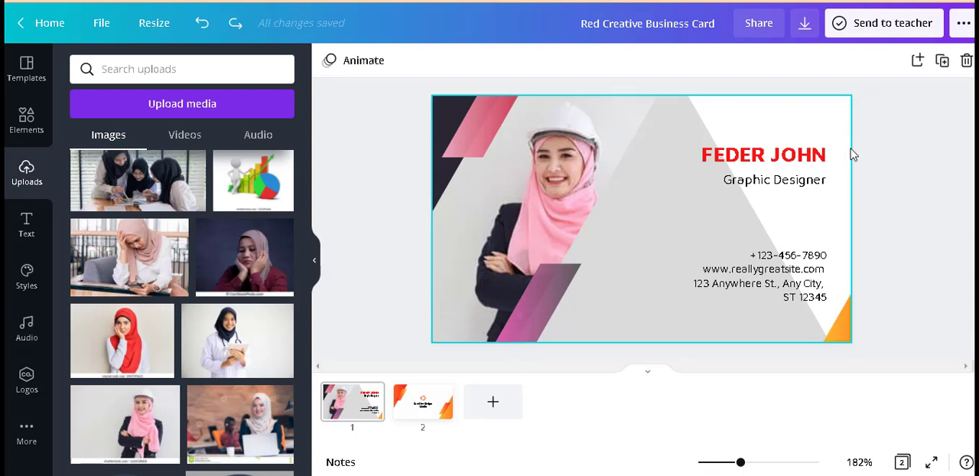
Step: Fill the card's white background behind the contact text with gray #737373
click(849, 151)
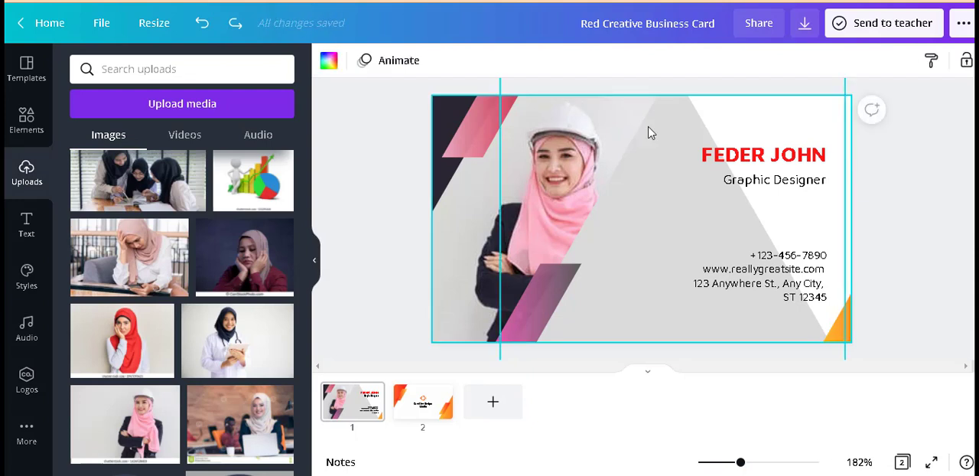
click(328, 61)
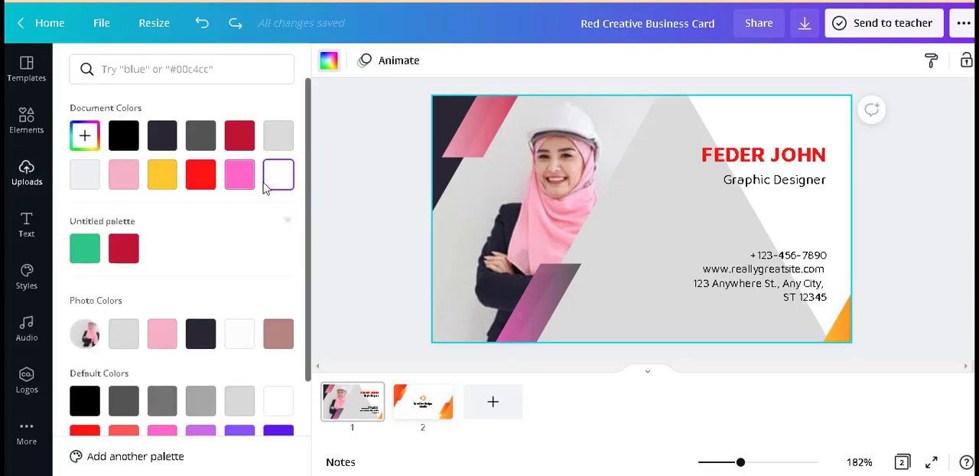
click(163, 402)
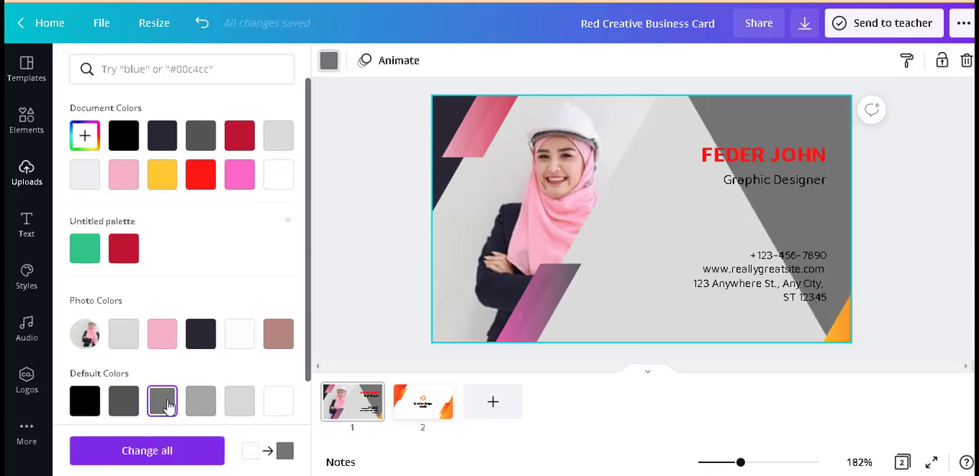
Step: On page 2, recolor the upper-left slanted stripe's gradient, changing yellow to the photo's light pink and red to dark navy #2b2732
click(414, 411)
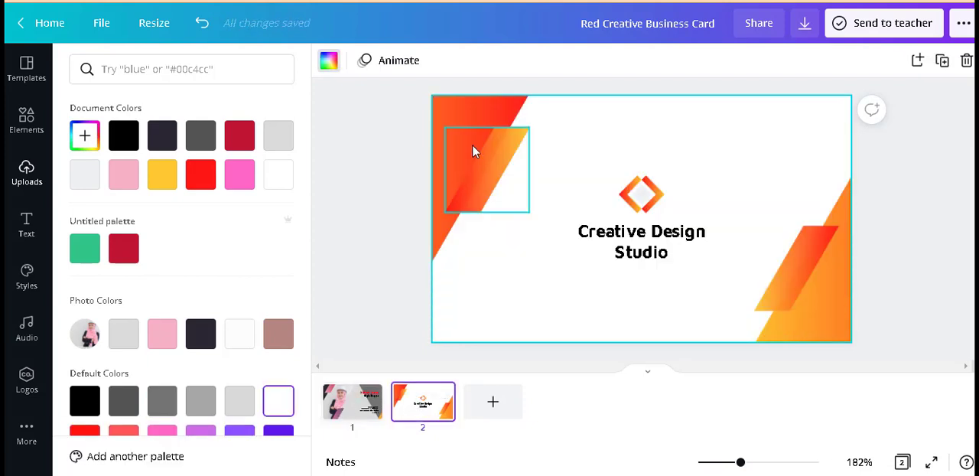
click(474, 166)
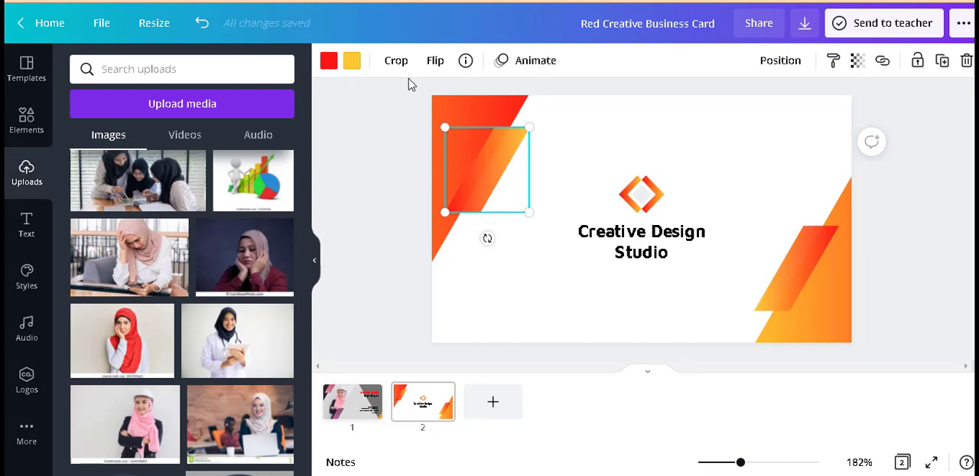
click(351, 62)
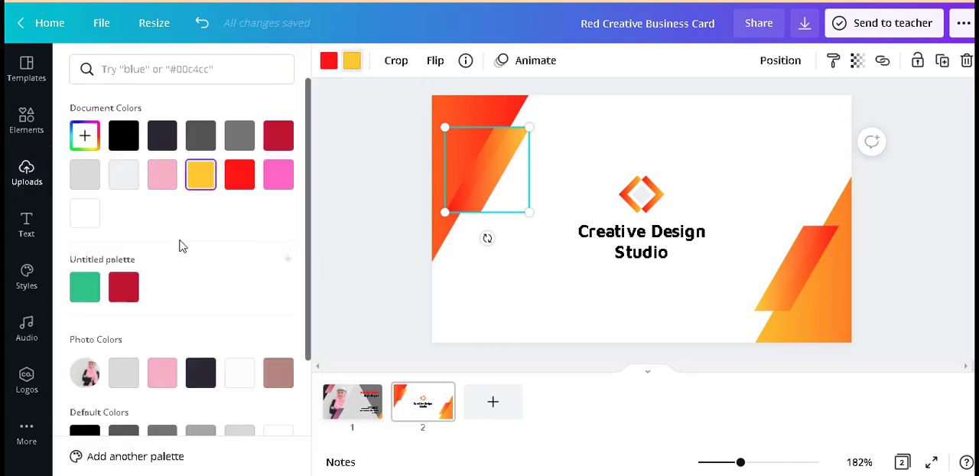
click(167, 376)
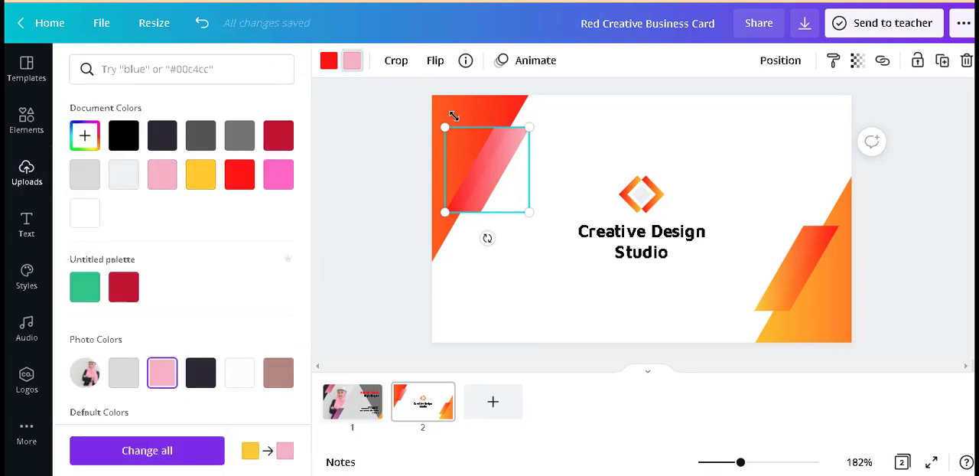
click(327, 64)
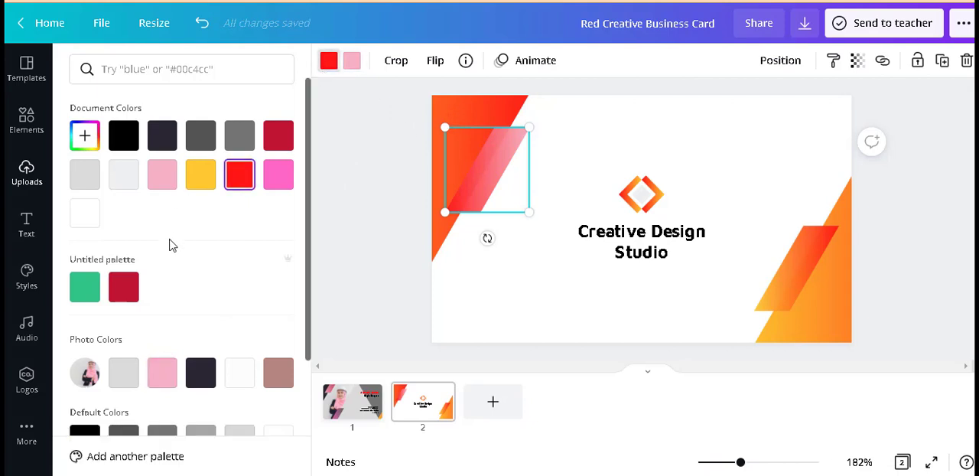
click(124, 374)
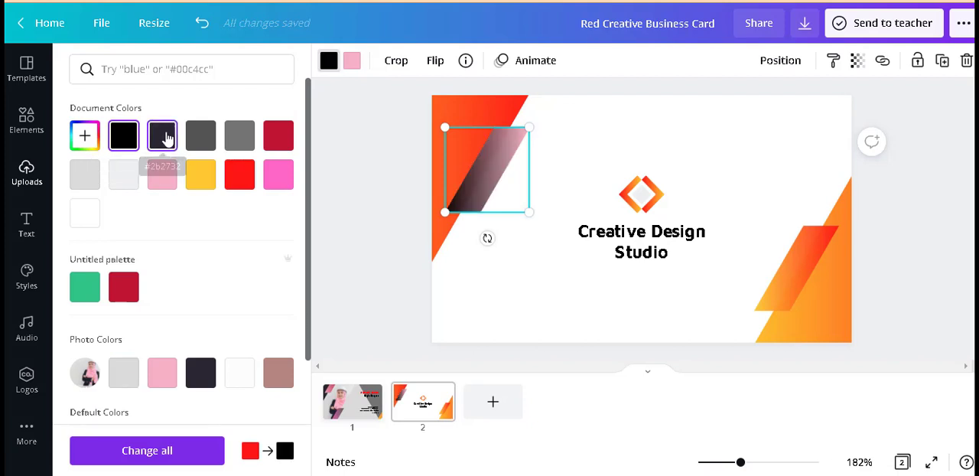
click(162, 136)
Step: Change the red in the gradient of page 2's upper-left corner triangle to black
click(487, 109)
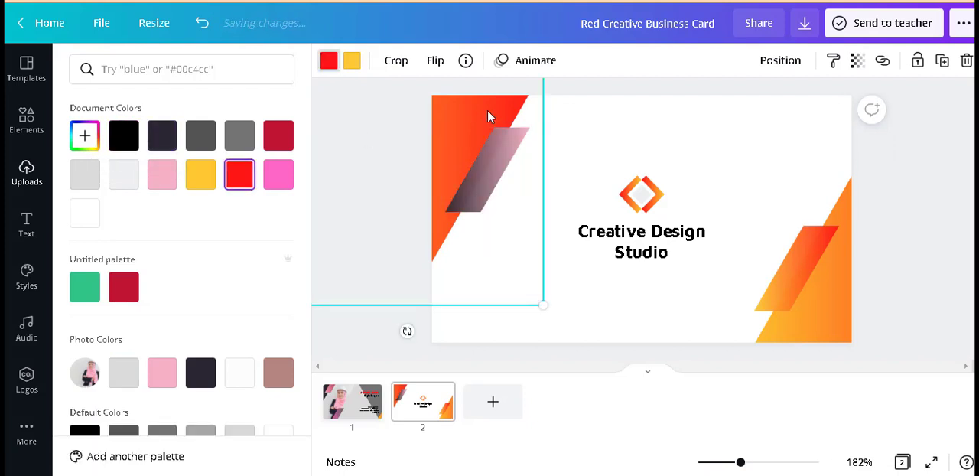
click(123, 135)
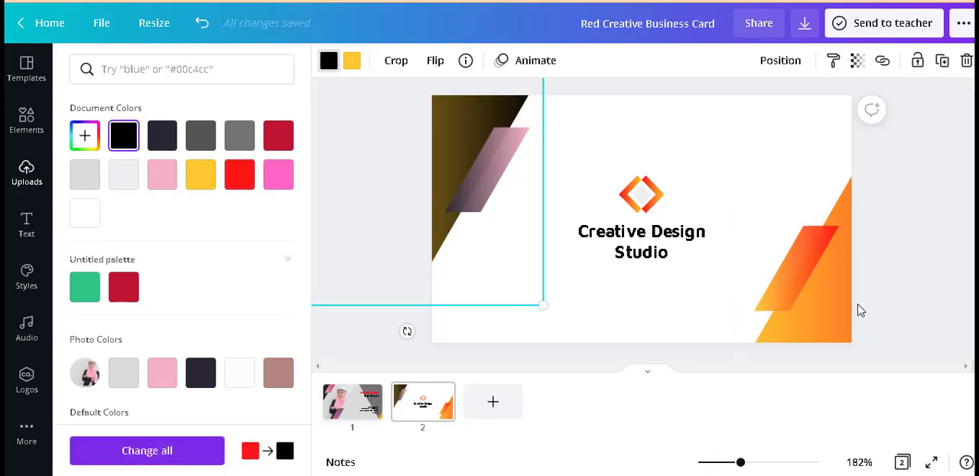
click(832, 306)
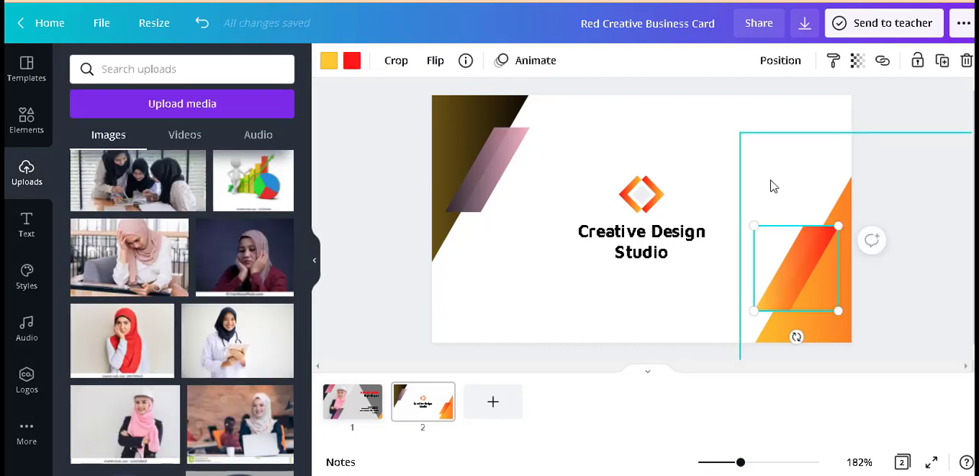
click(673, 156)
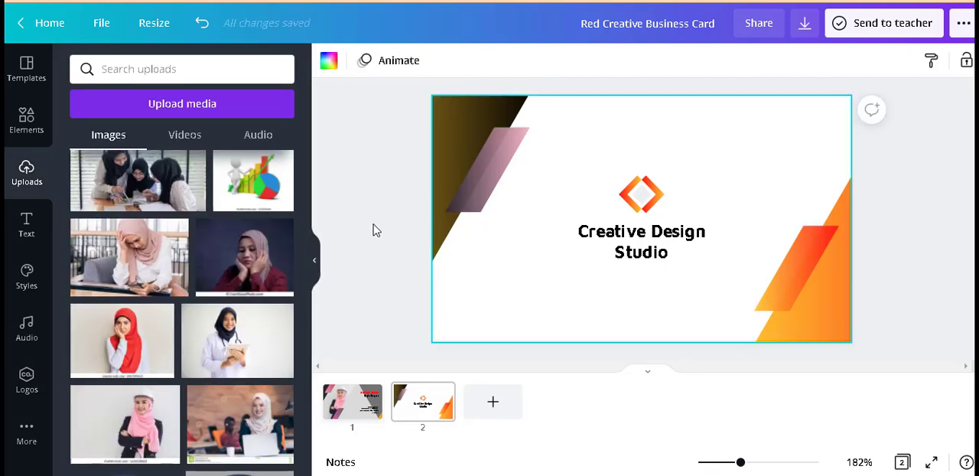
click(361, 346)
Step: On page 1, replace the card holder's name with the new full name and widen its text box to fit one line
click(363, 409)
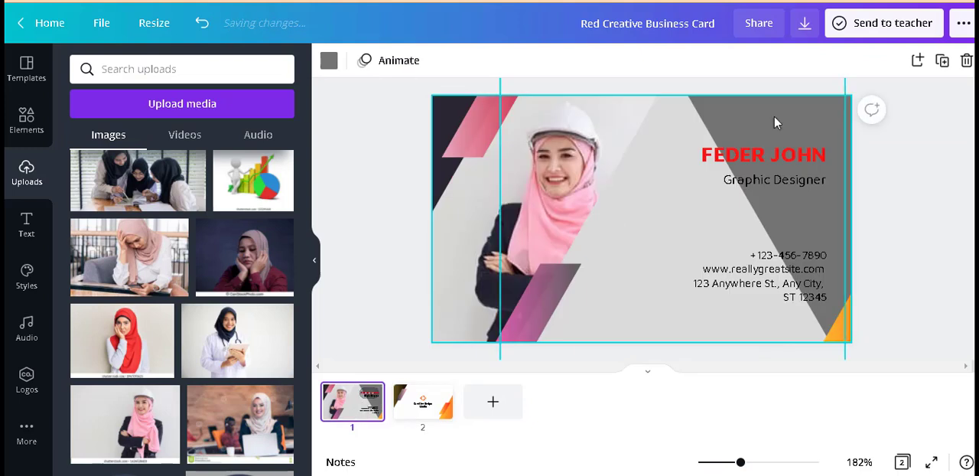
click(751, 156)
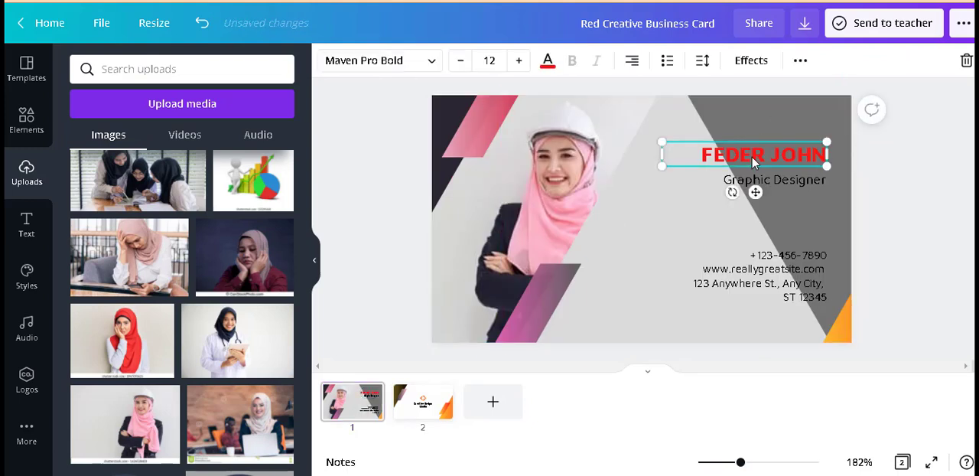
double_click(822, 161)
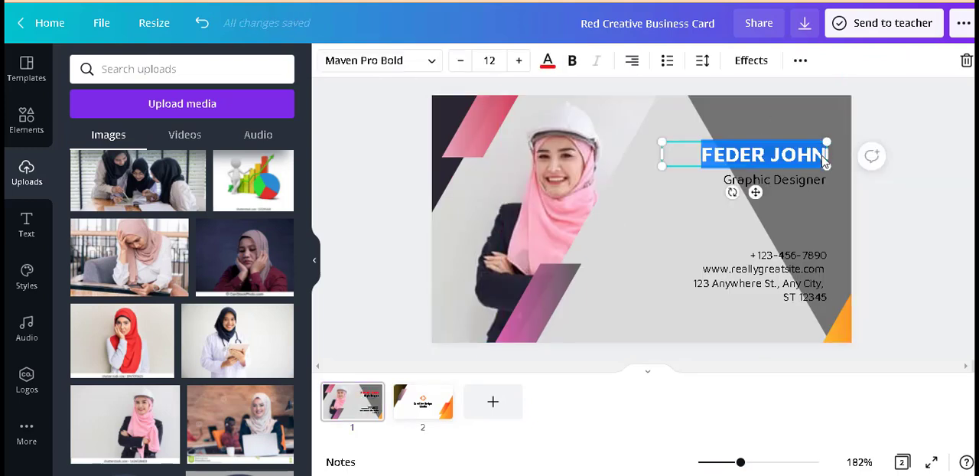
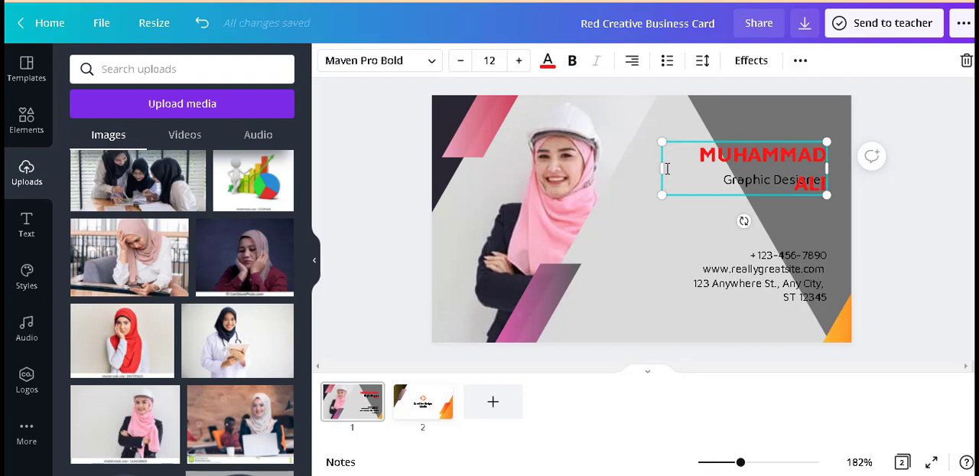
drag(660, 169, 642, 167)
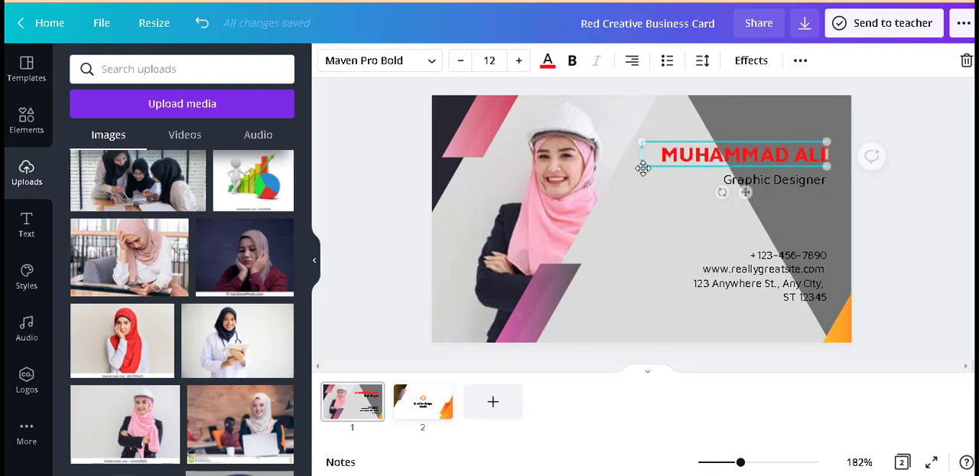
click(880, 199)
Step: Make the card holder's name bold and color it white
click(784, 154)
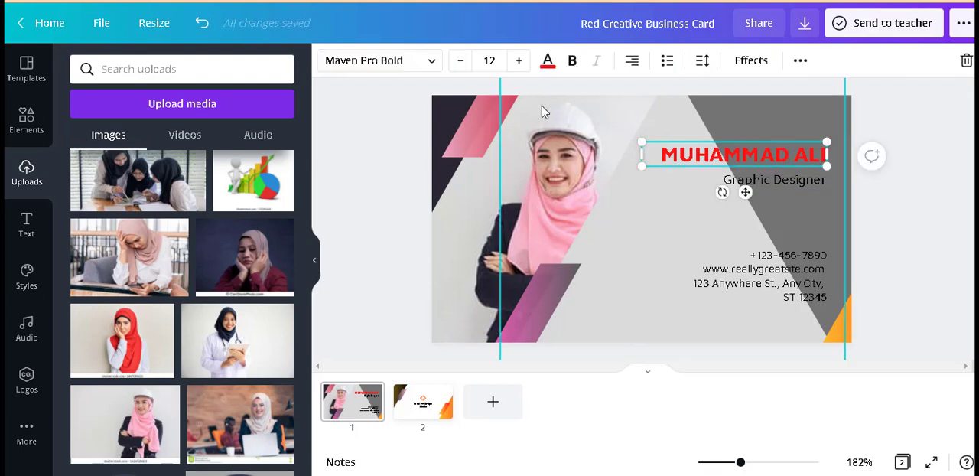
click(570, 61)
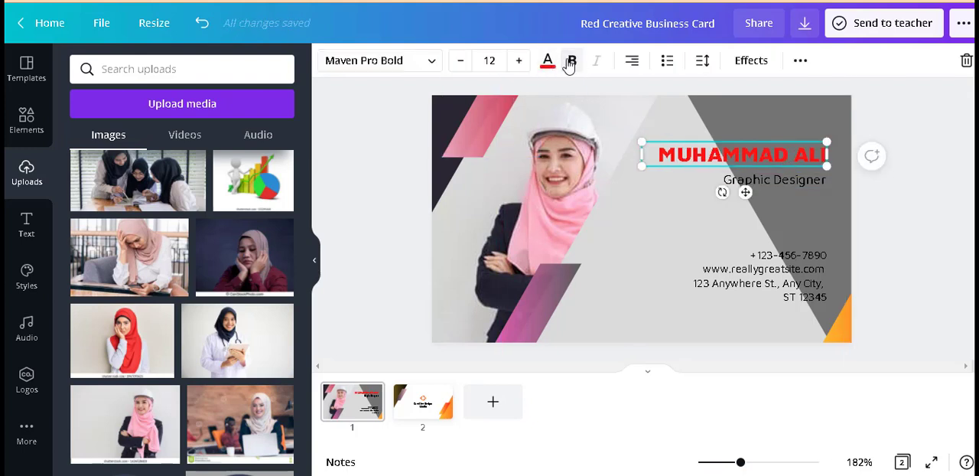
click(548, 60)
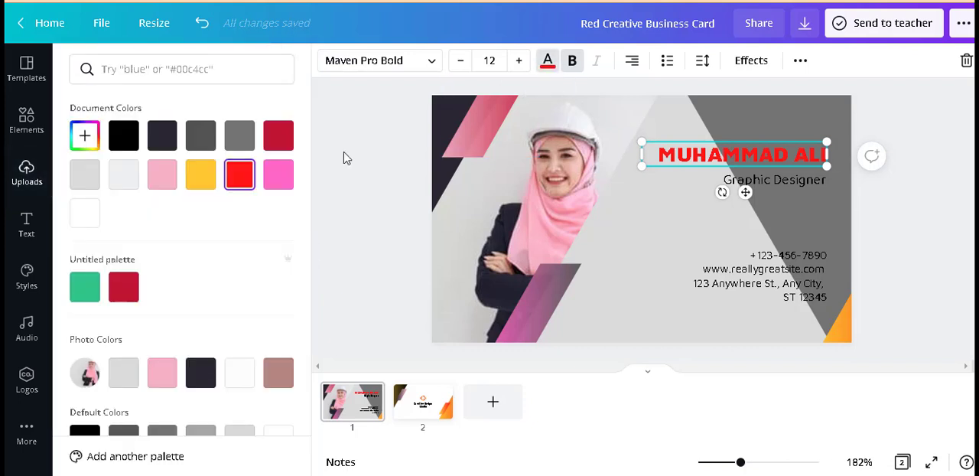
click(85, 213)
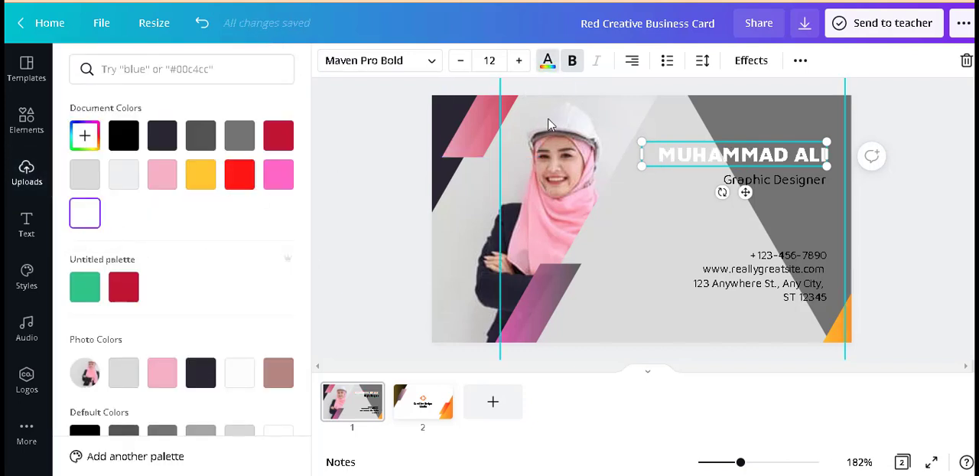
Step: Apply the Lift text effect to the card holder's name with an intensity of 97
click(752, 61)
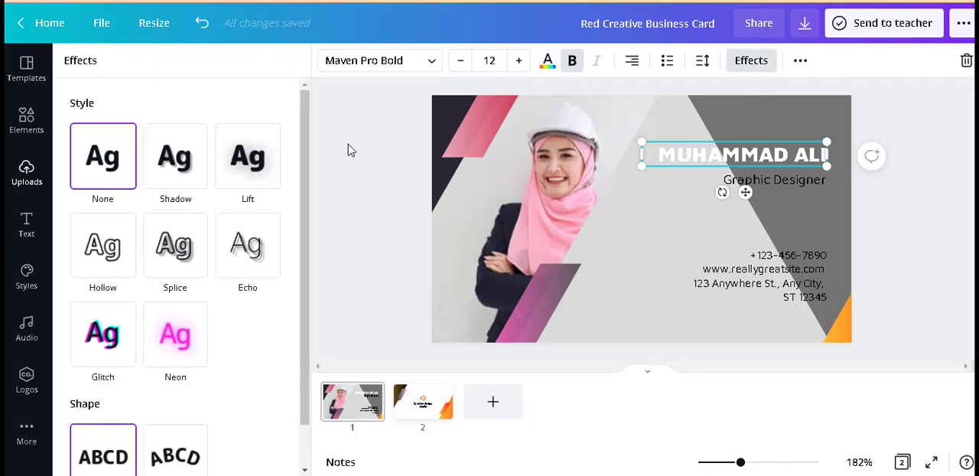
click(245, 160)
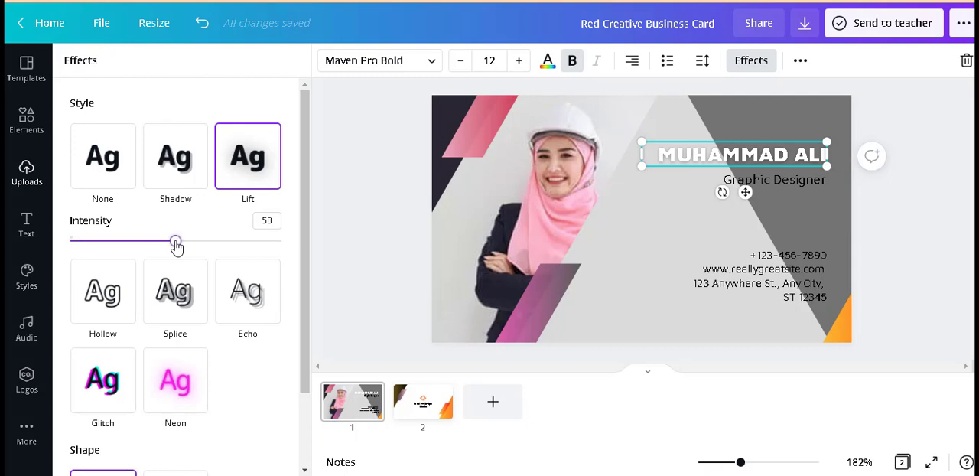
drag(176, 243, 276, 243)
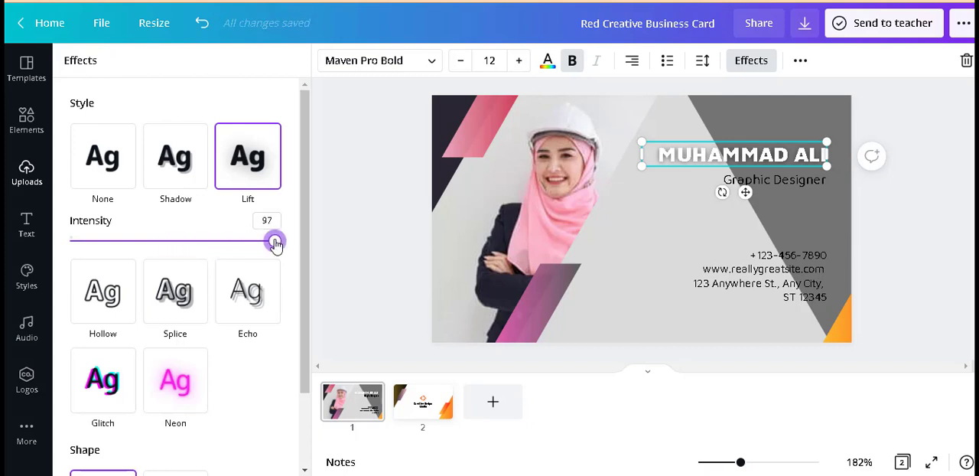
click(934, 219)
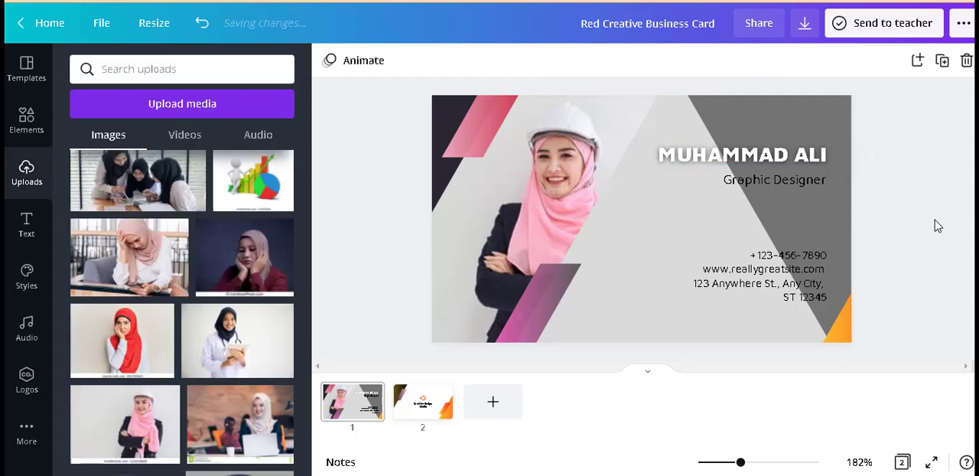
Step: Make the Graphic Designer job title bold and color it white
click(802, 184)
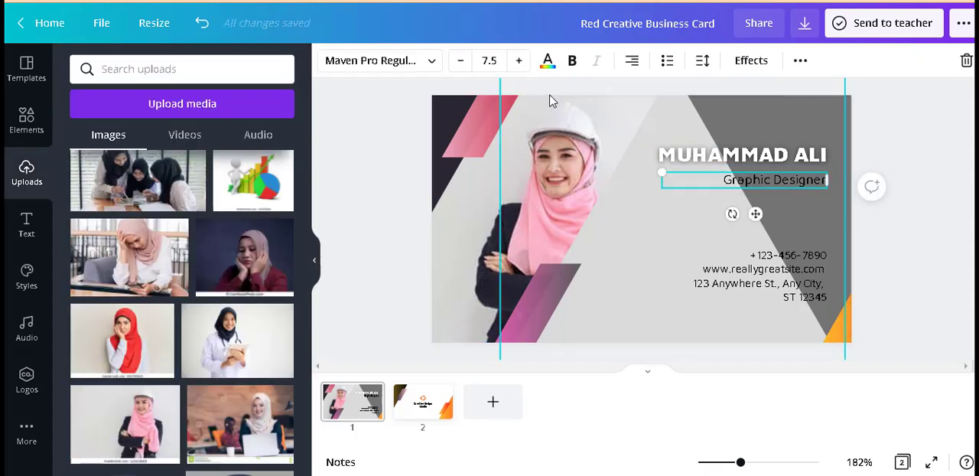
click(573, 63)
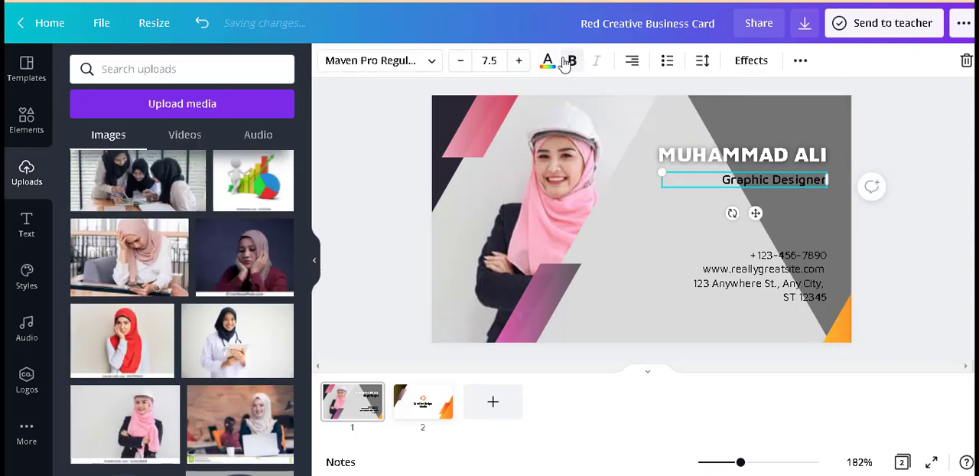
click(547, 61)
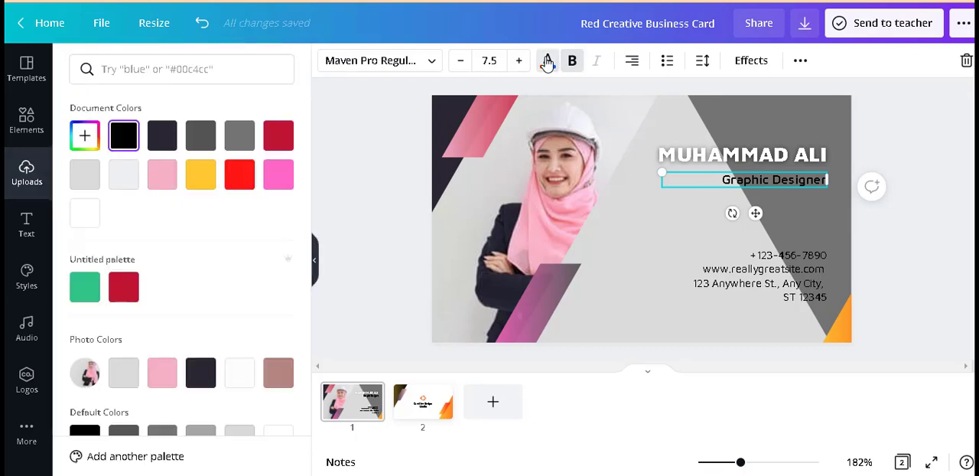
click(86, 216)
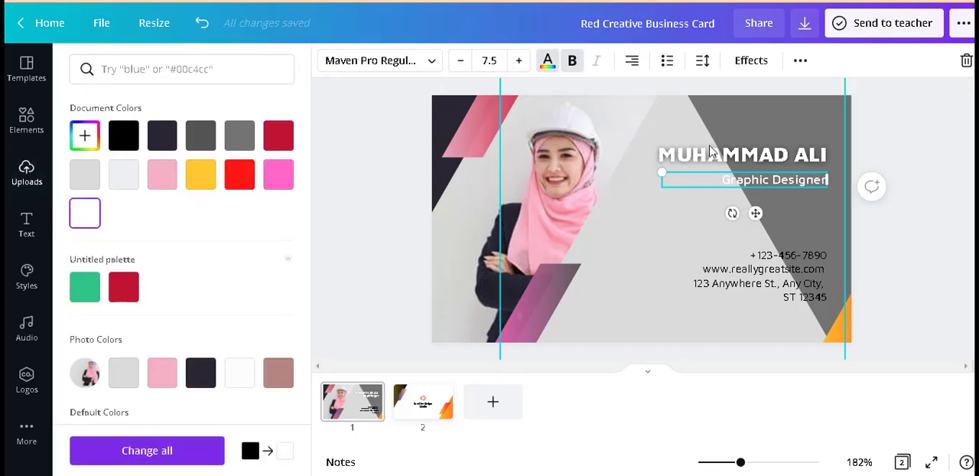
Step: Shift the name and job title toward the photo, enlarge the job title to font size 9.5, and align it beneath the name
drag(775, 180, 713, 171)
shift+click(766, 177)
click(767, 176)
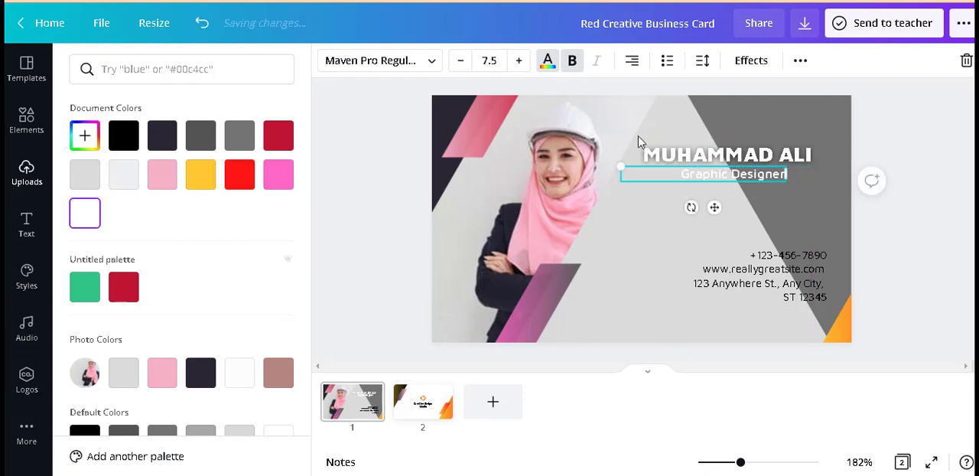
double_click(520, 65)
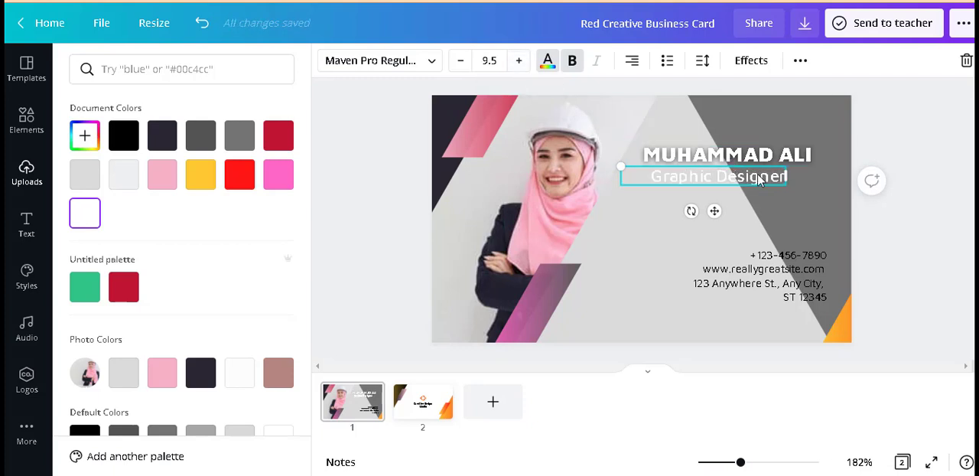
drag(749, 177, 760, 177)
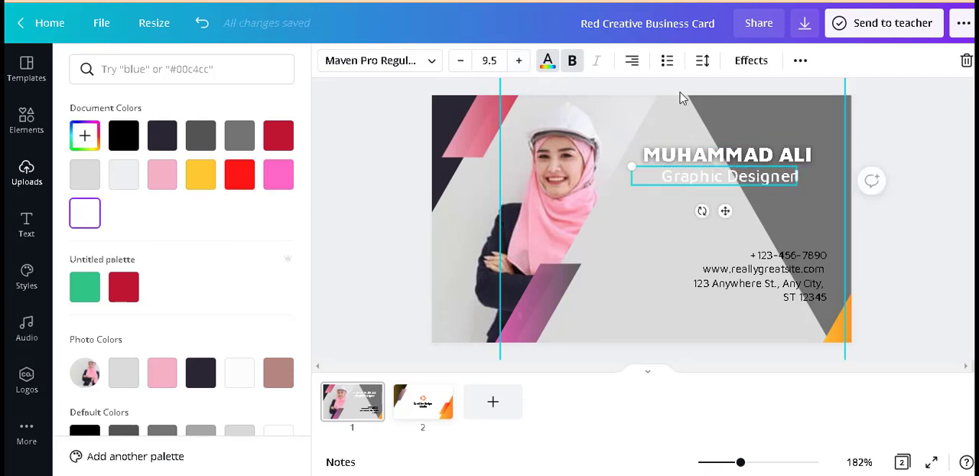
Step: Apply the Lift text effect to the Graphic Designer job title with an intensity of 60
click(750, 61)
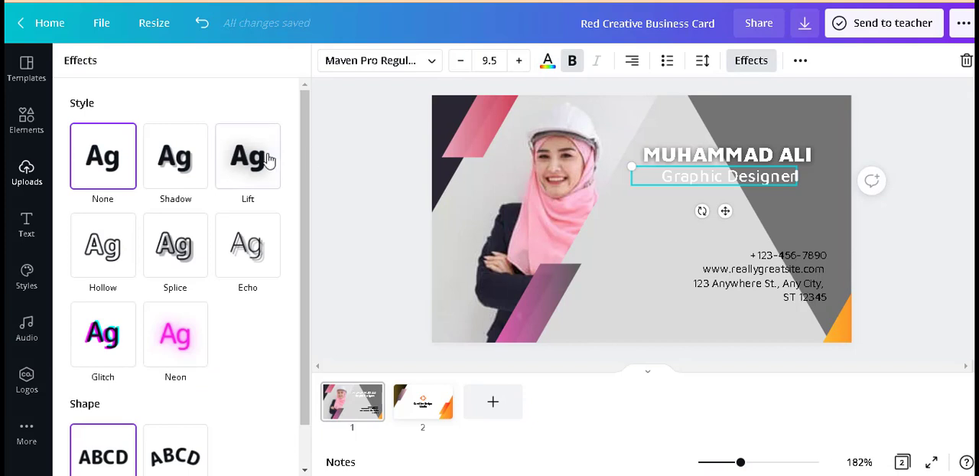
click(264, 158)
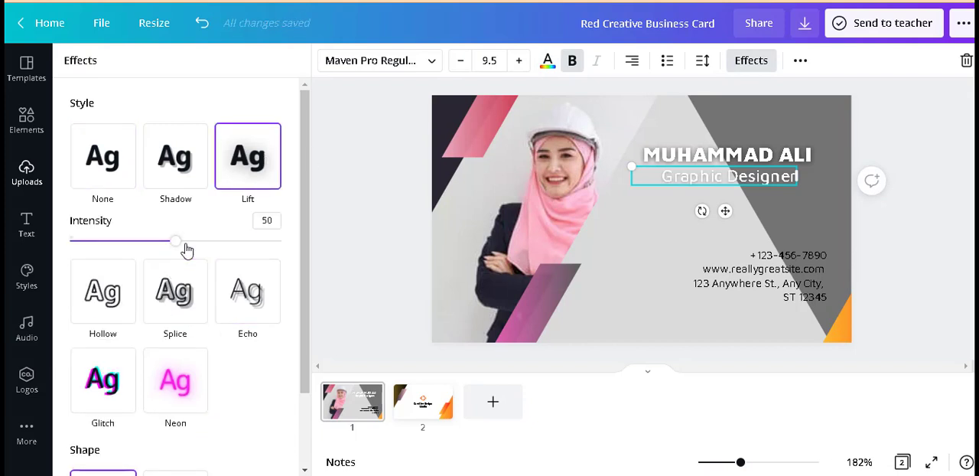
drag(184, 241, 196, 241)
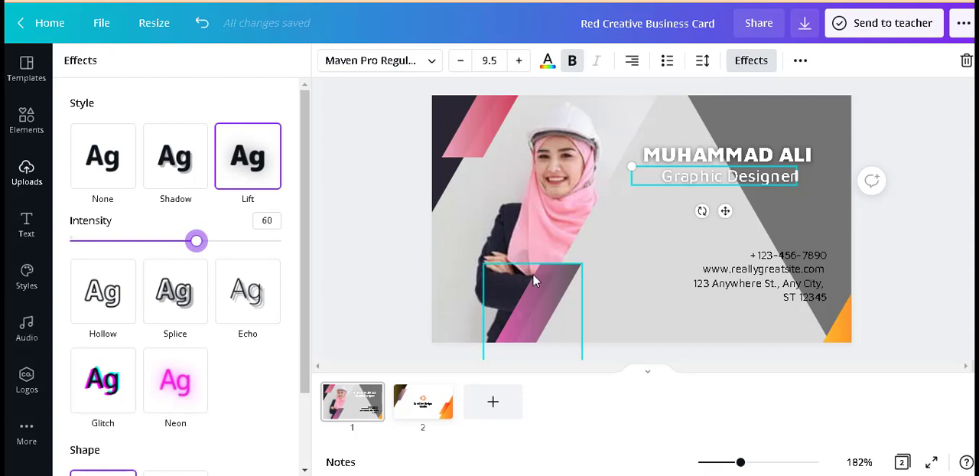
Step: Make the contact details text bold and color it light pink from the photo colors
click(790, 278)
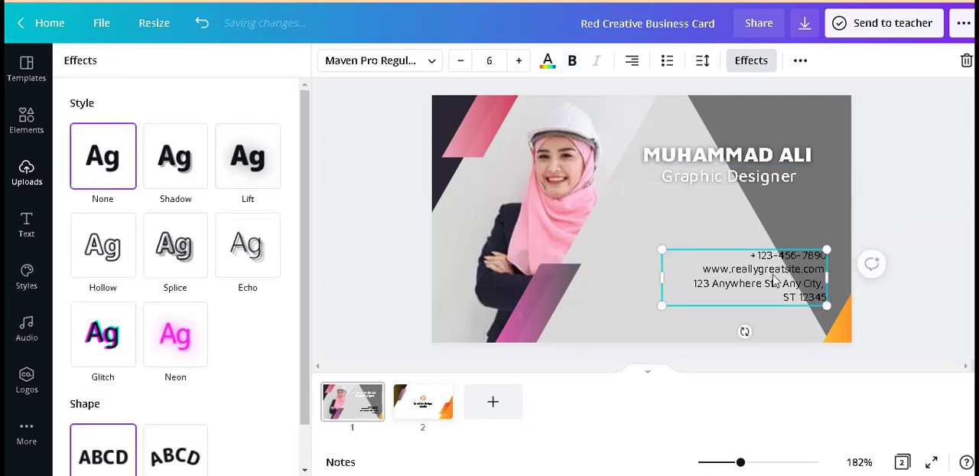
click(573, 61)
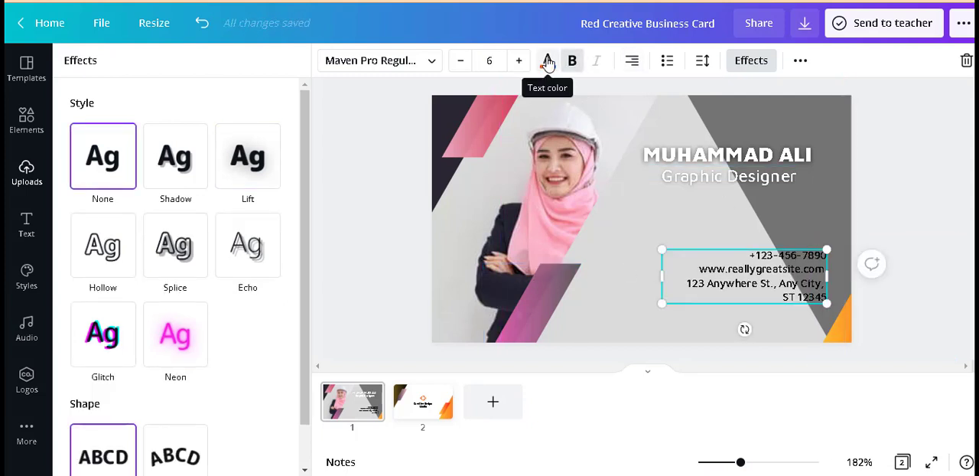
click(546, 61)
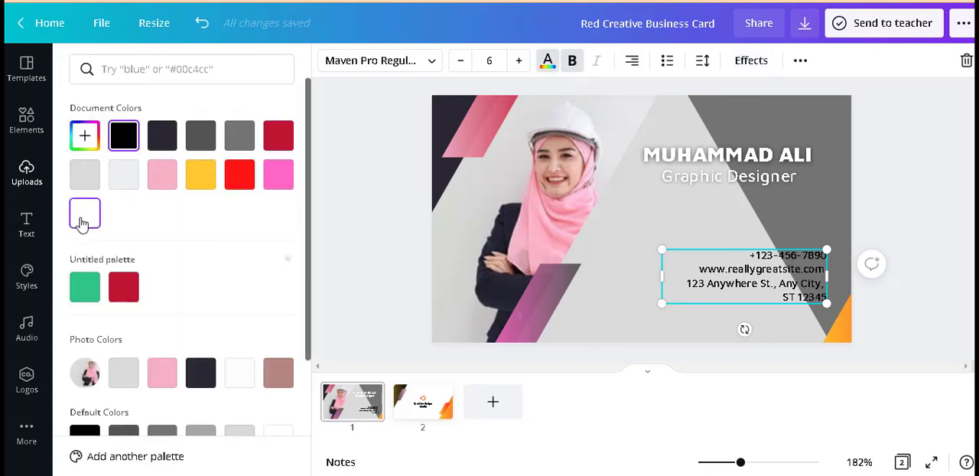
click(162, 373)
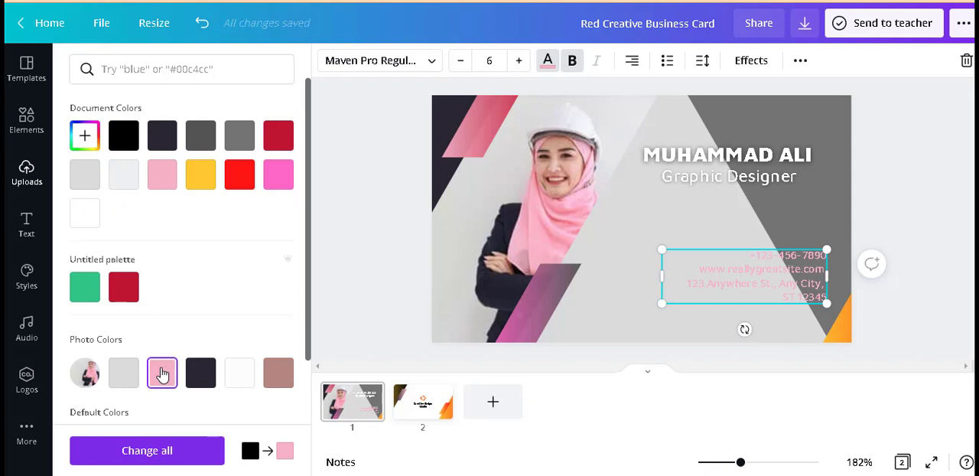
Step: Apply the Lift text effect to the contact details and recolor them white from the photo colors
click(740, 67)
click(252, 174)
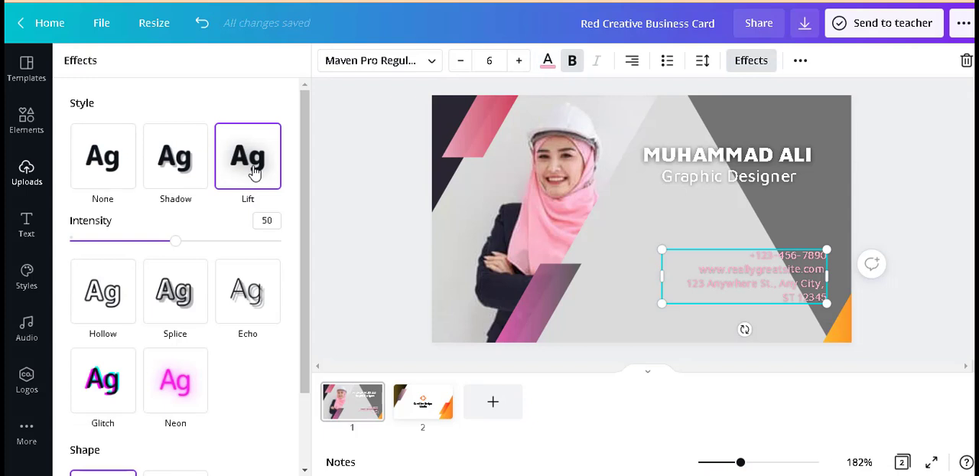
click(547, 61)
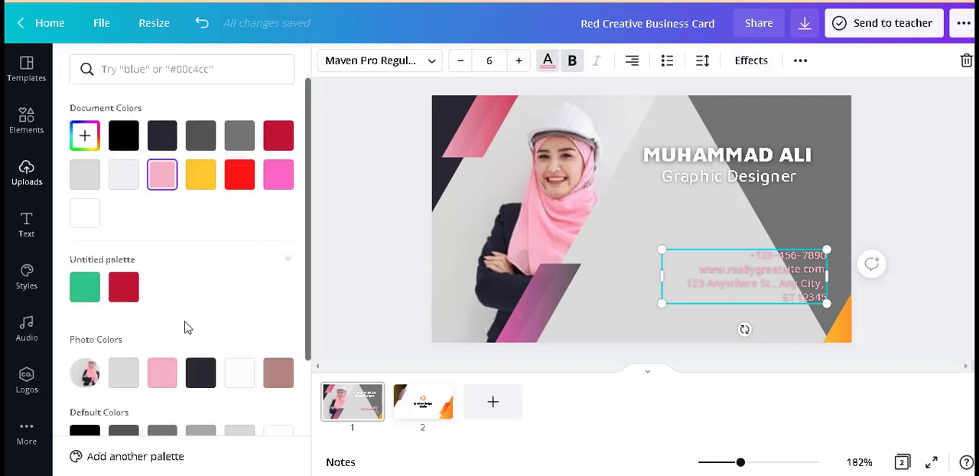
click(243, 373)
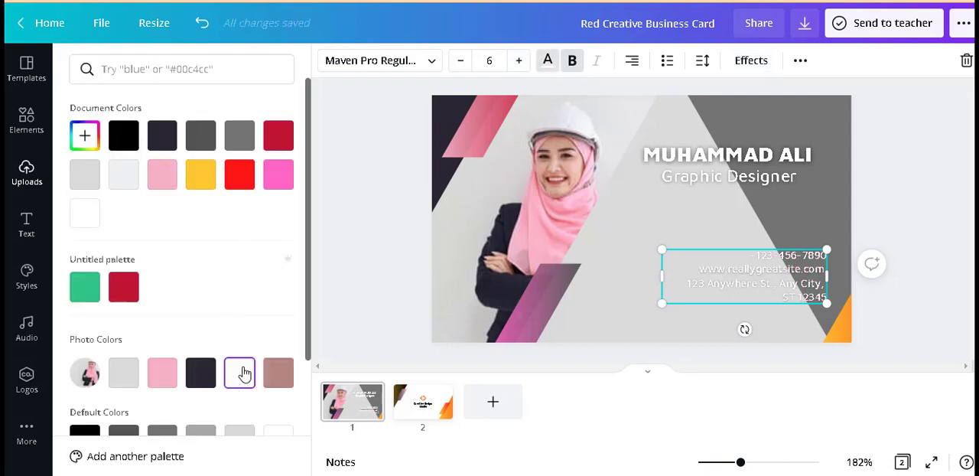
Step: Enlarge the contact details to font size 8, widen their text box toward the photo, and move the block up slightly
click(519, 61)
click(519, 61)
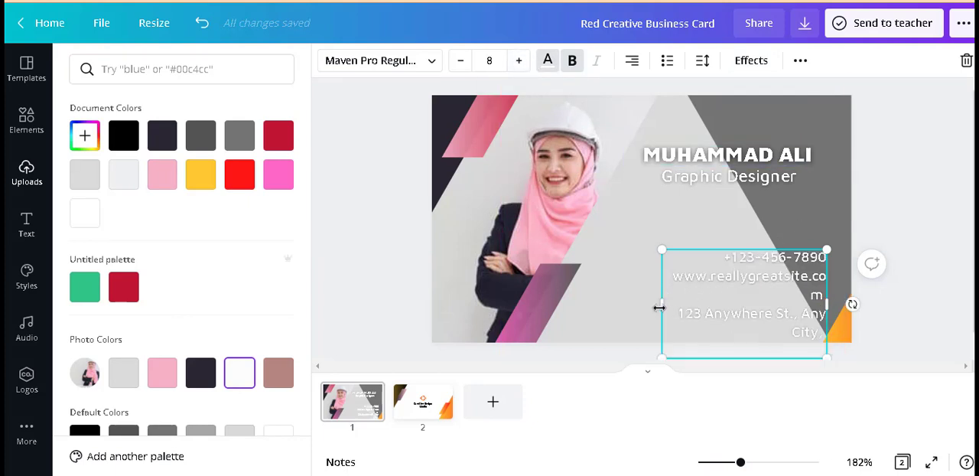
drag(636, 307, 613, 306)
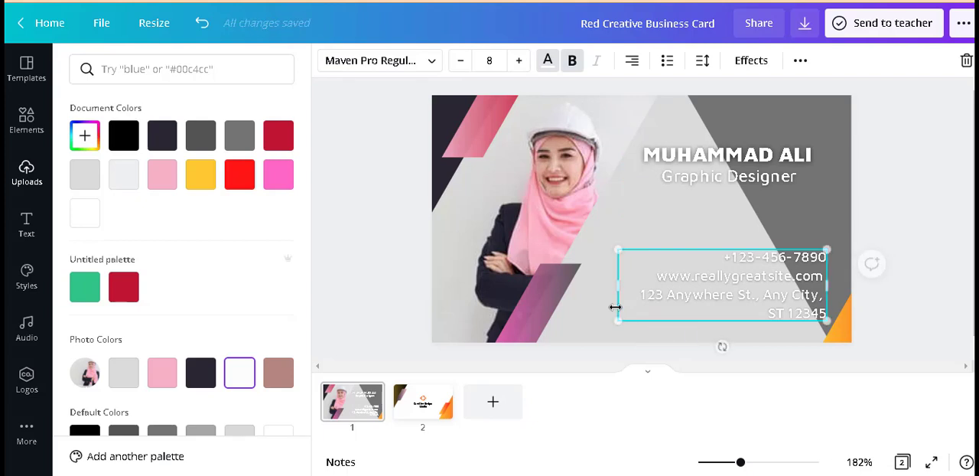
click(887, 184)
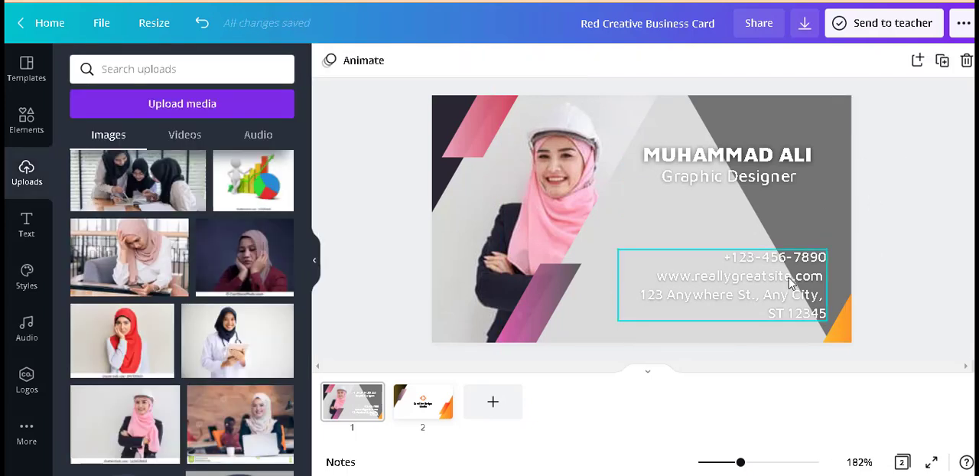
drag(788, 276, 788, 265)
click(908, 235)
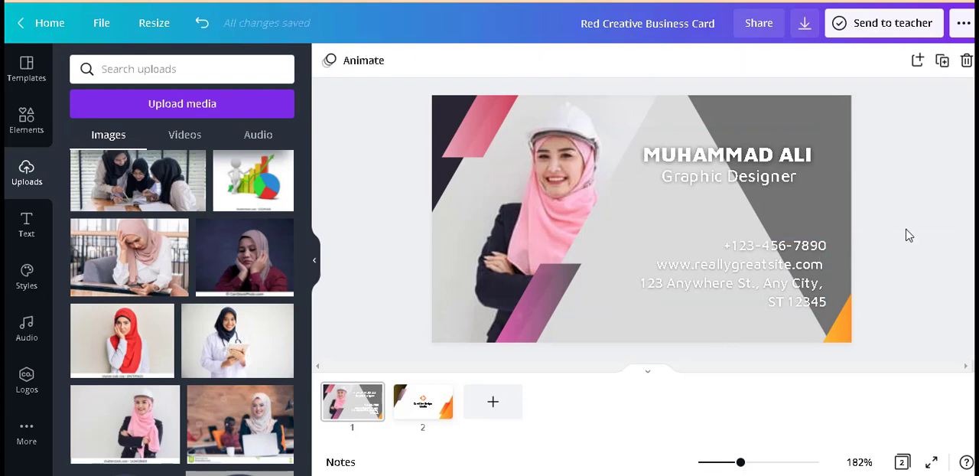
Step: Change both gradient colors of the orange shape in the card's lower corner to light pink
click(847, 336)
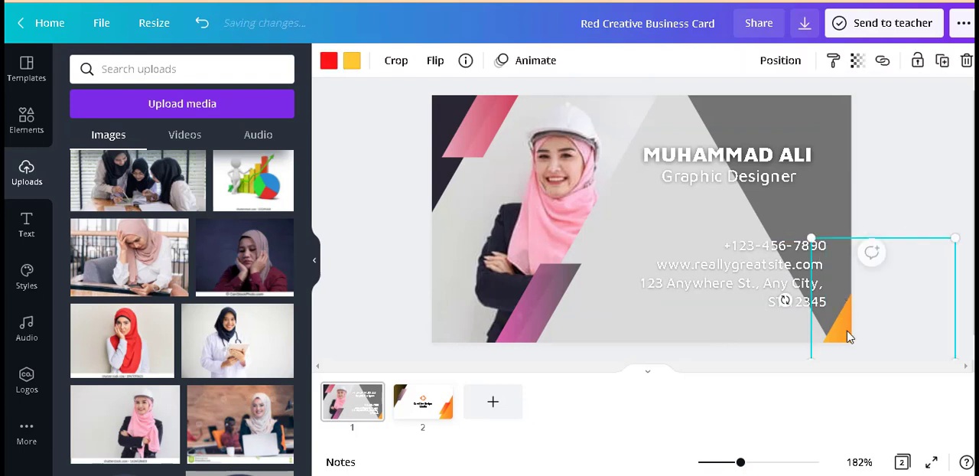
click(335, 64)
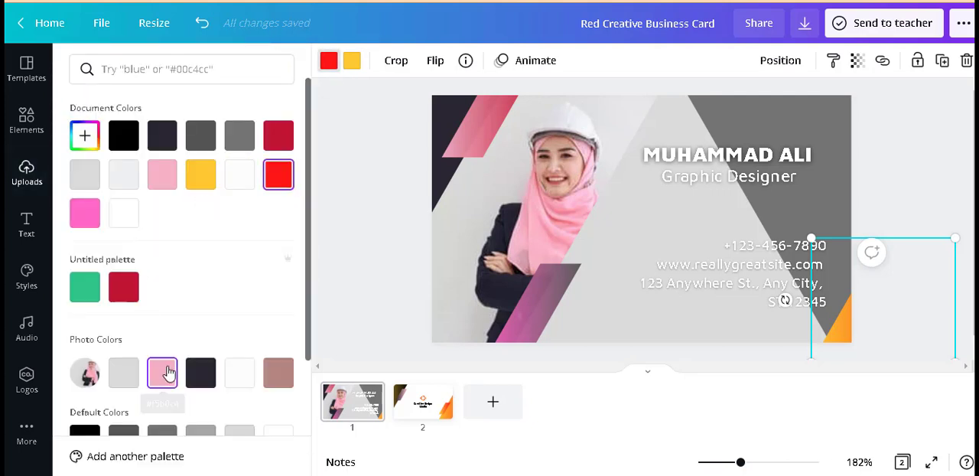
click(162, 372)
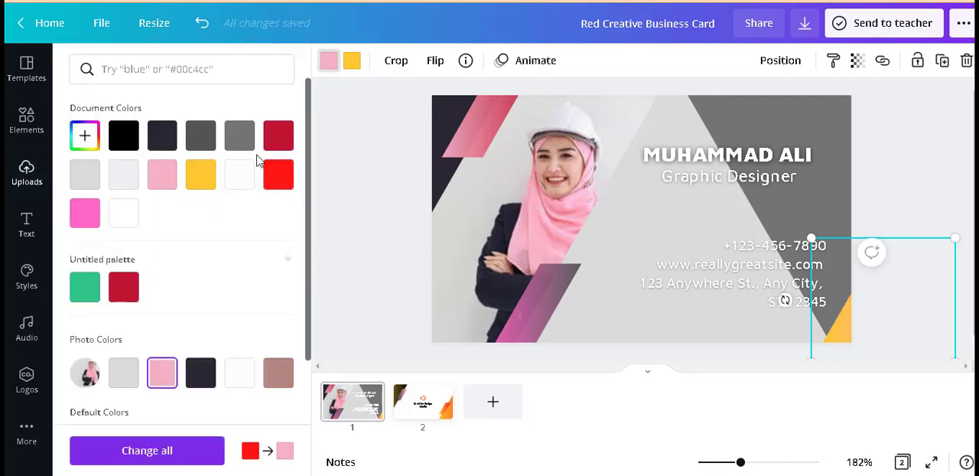
click(357, 64)
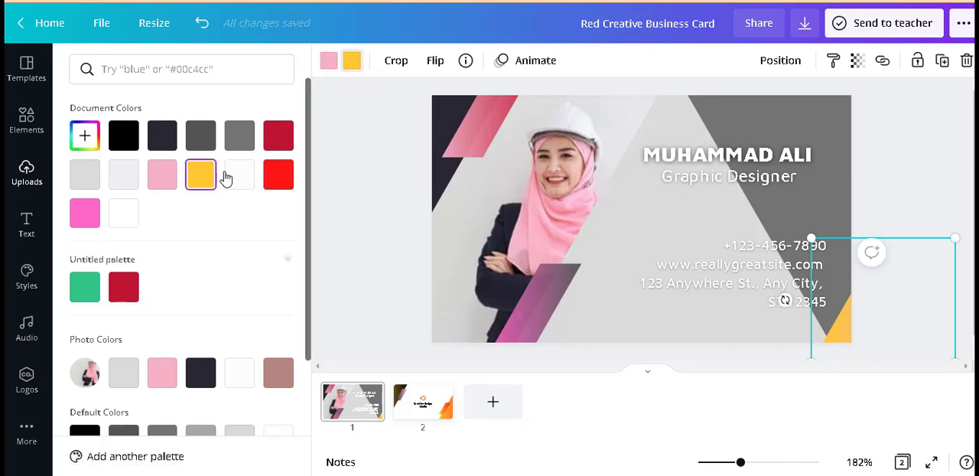
click(162, 178)
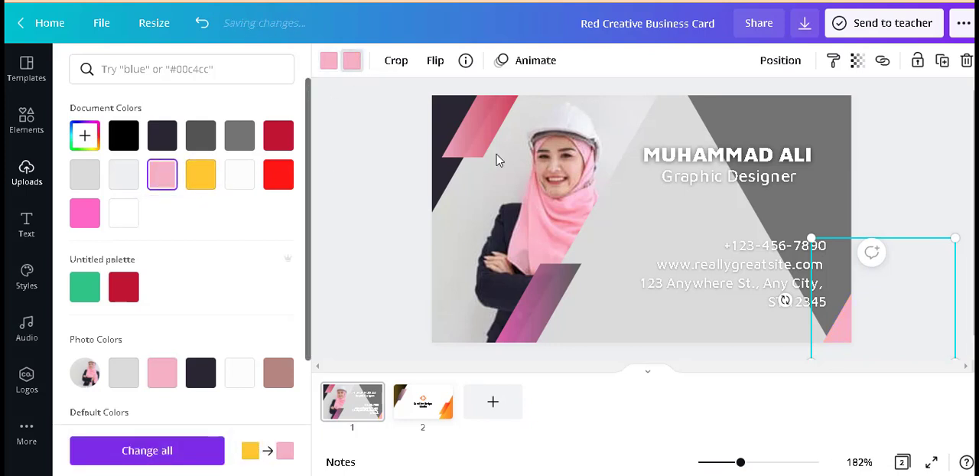
click(867, 183)
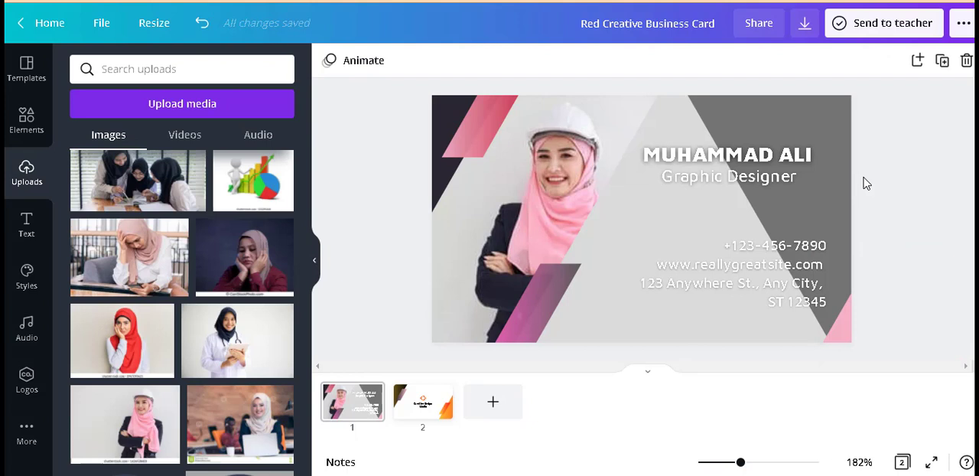
Step: Replace the company name on page 2 with "EduTrain" and "(Online Training Mentor)" on a second line
click(418, 409)
click(642, 242)
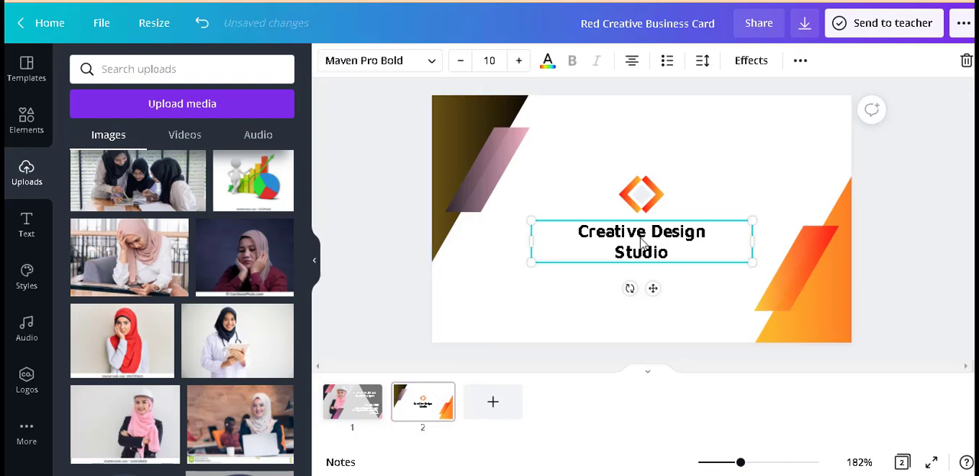
double_click(682, 257)
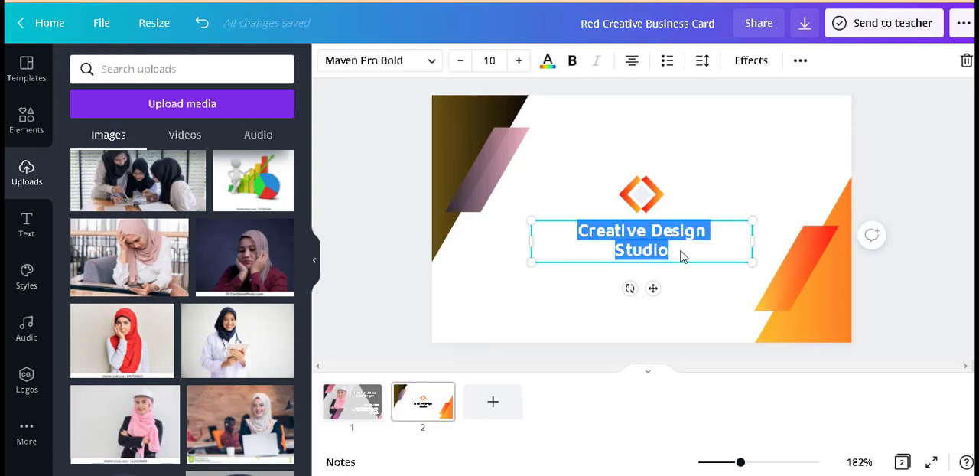
text(Ed)
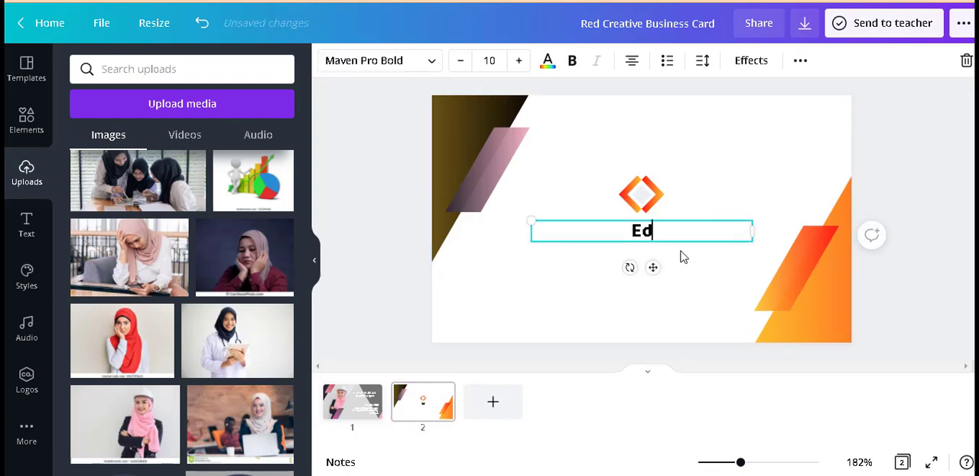
text(uTrain)
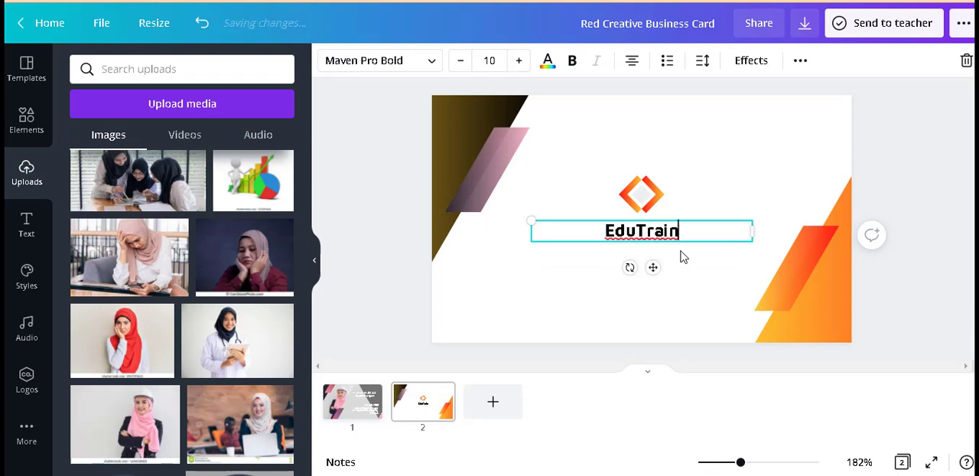
key(Return)
text(Onli)
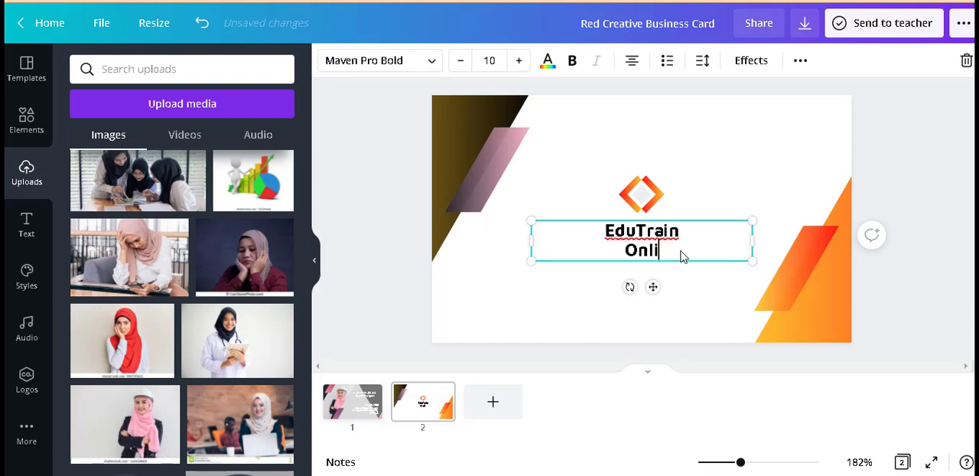
text(ne)
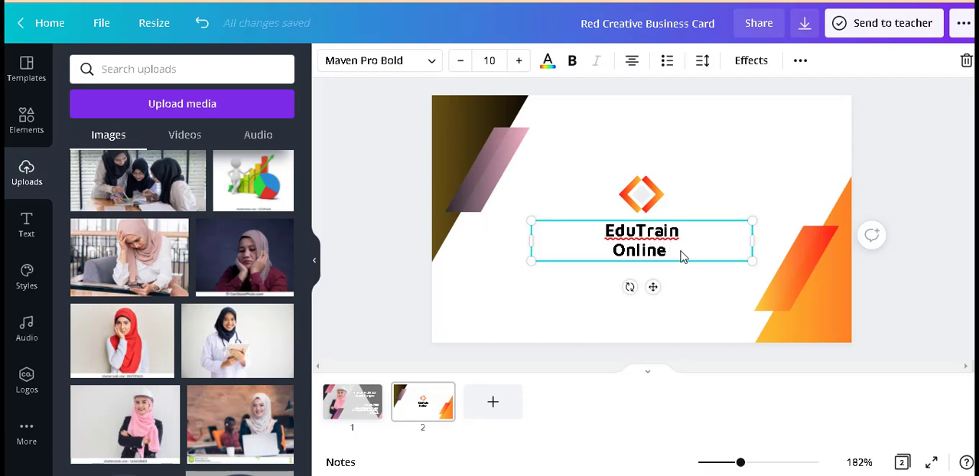
text( Trainin)
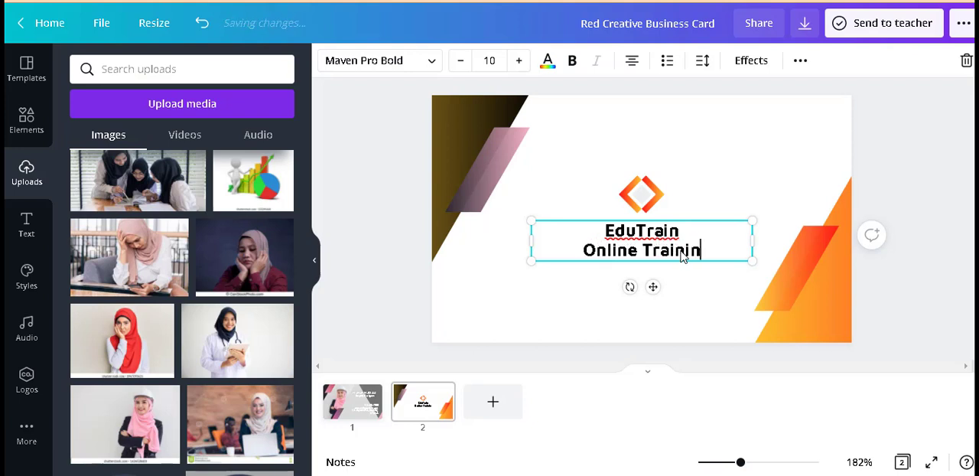
text(g Mentor)
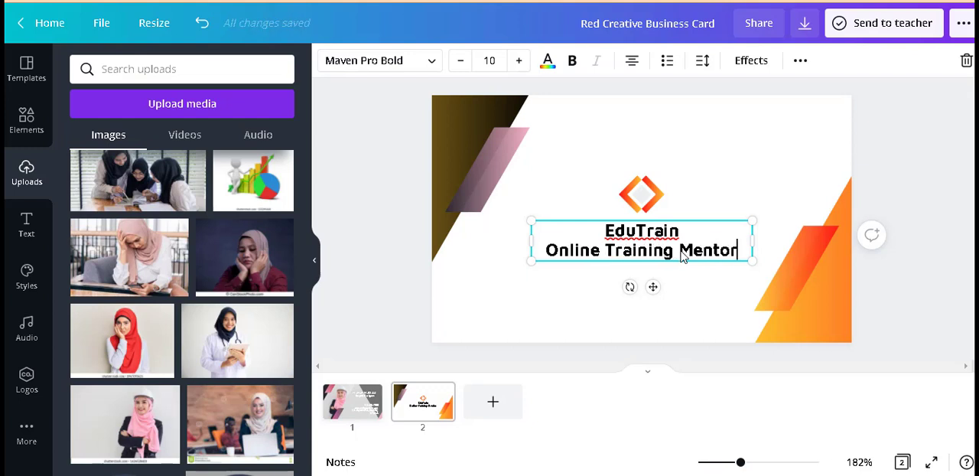
text())
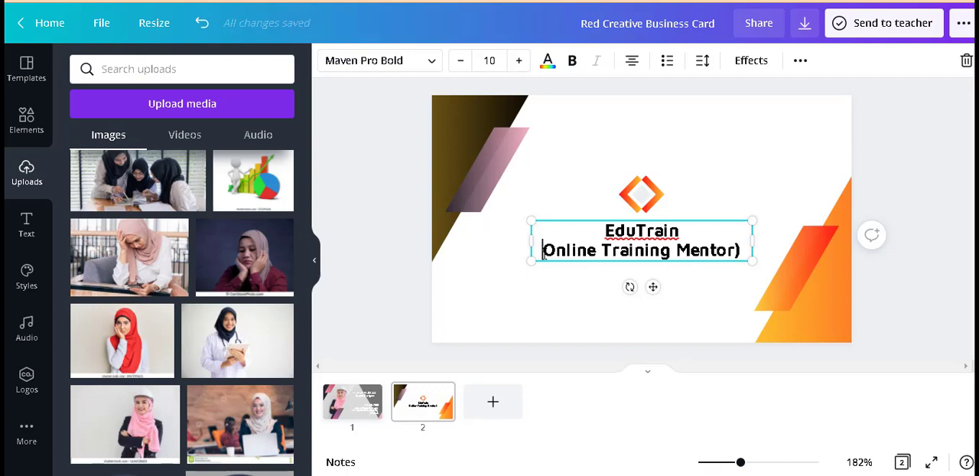
text(()
click(904, 144)
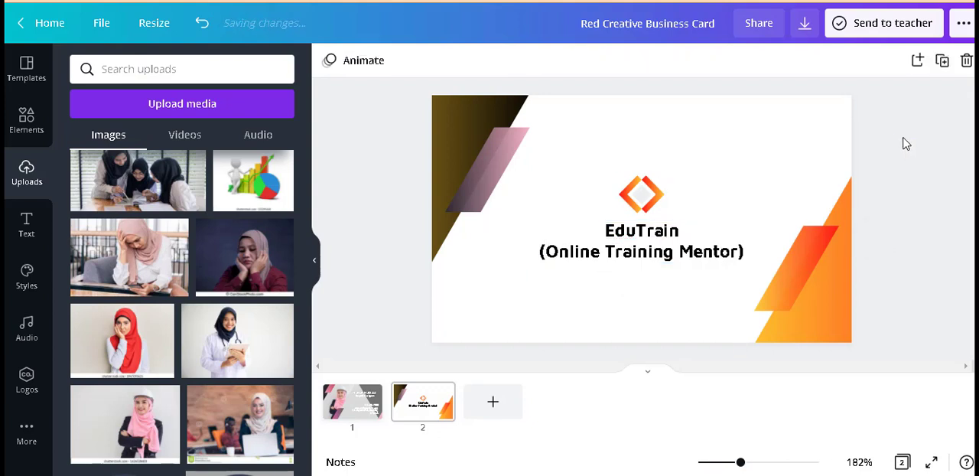
click(709, 247)
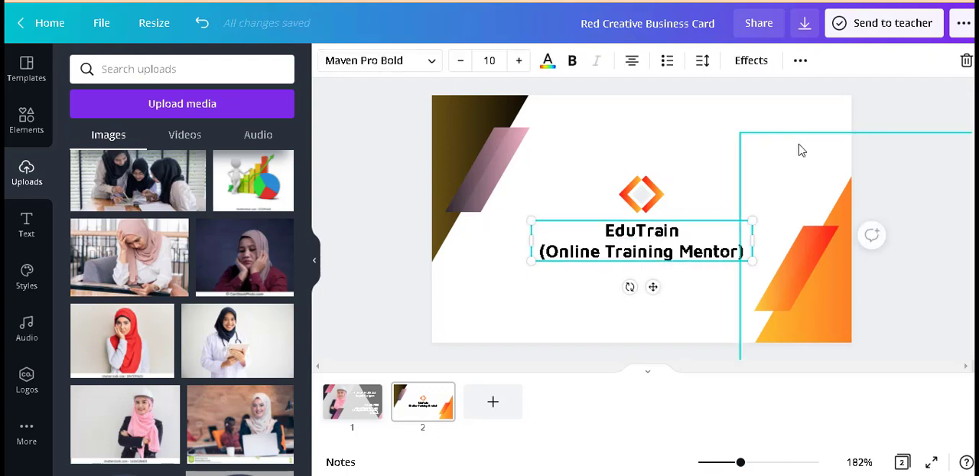
click(893, 157)
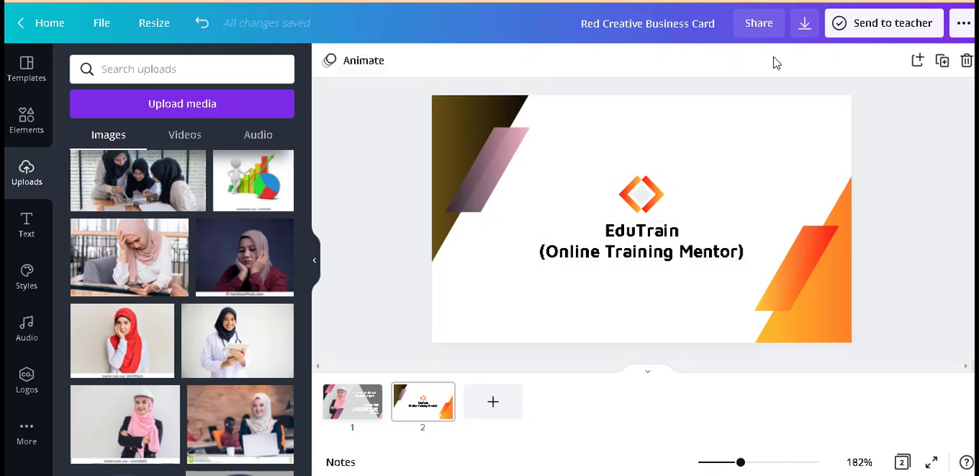
Step: Open the download settings and examine the available file types, keeping PNG
click(805, 25)
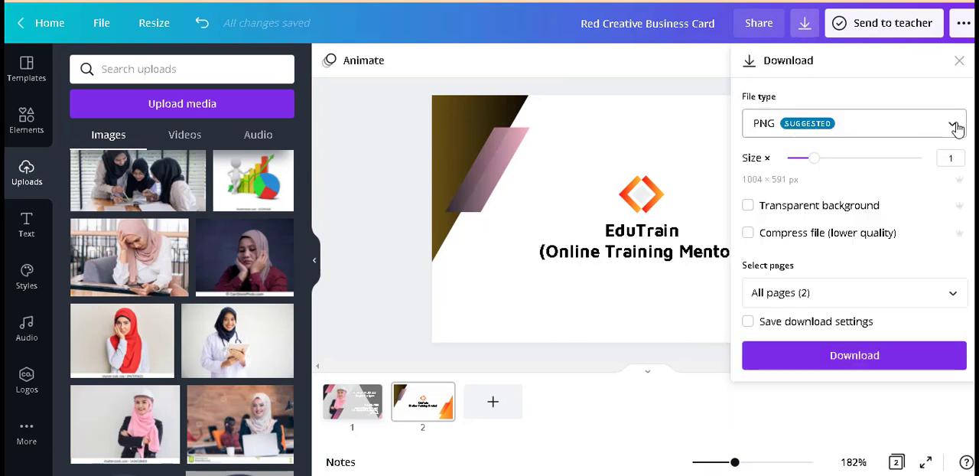
click(952, 124)
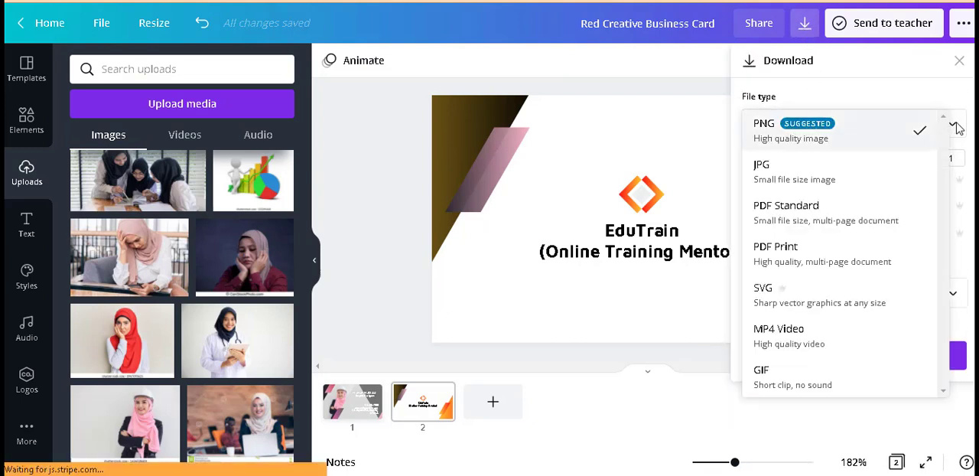
click(564, 353)
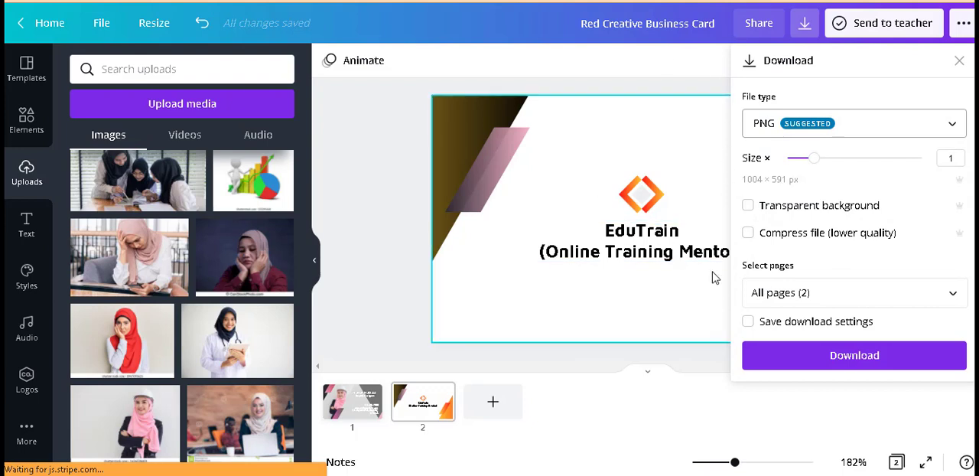
Step: Leave the business card design for the home page and open the Invoice templates in the Business category
click(450, 382)
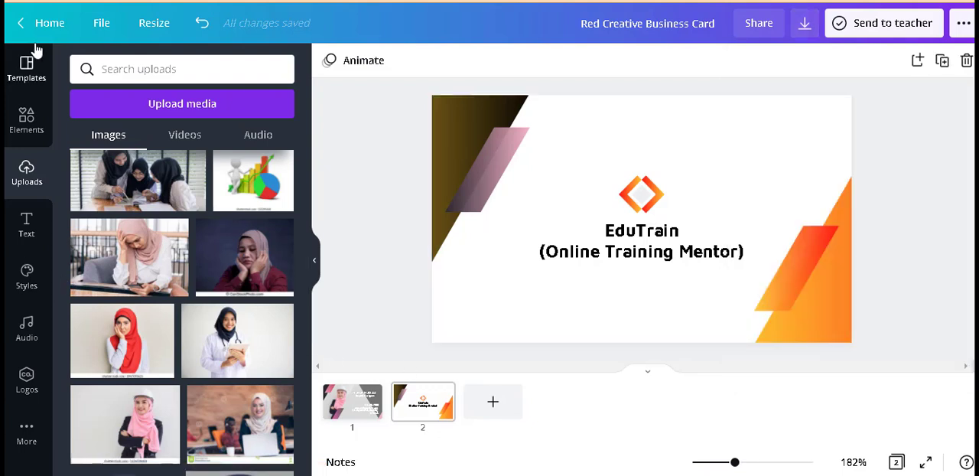
click(49, 23)
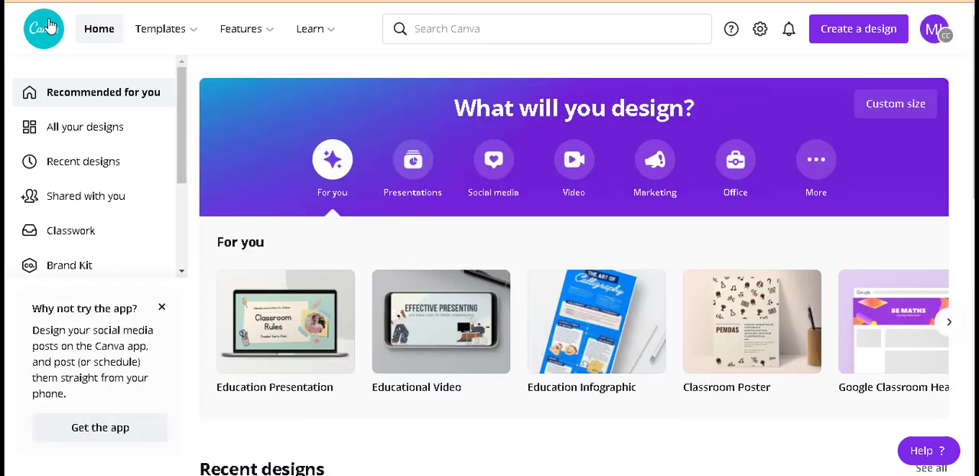
mouse_move(150, 35)
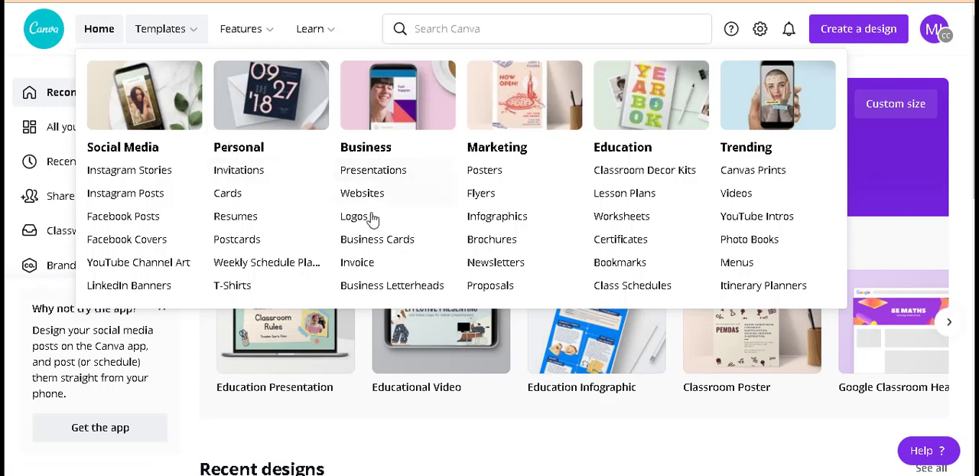
click(359, 266)
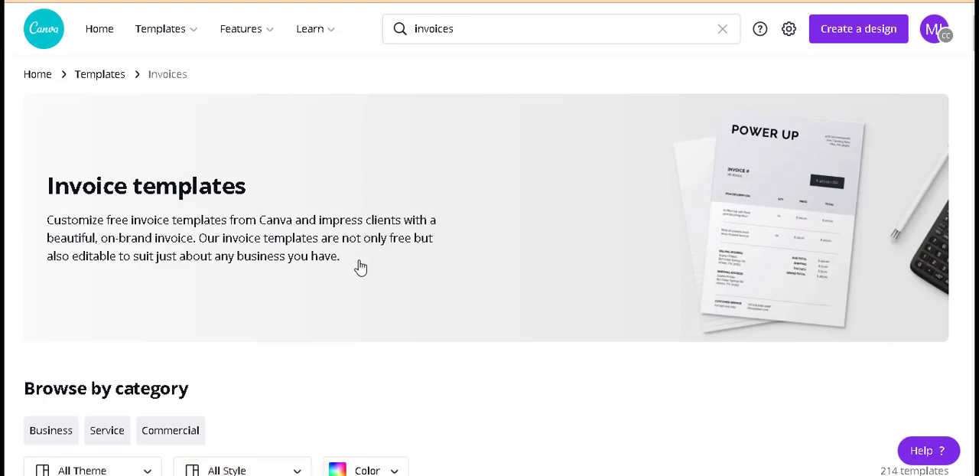
Step: Browse the invoice templates and open the Blue and Yellow Business Invoice for customizing
scroll(360, 266, down, 3)
scroll(360, 266, down, 3)
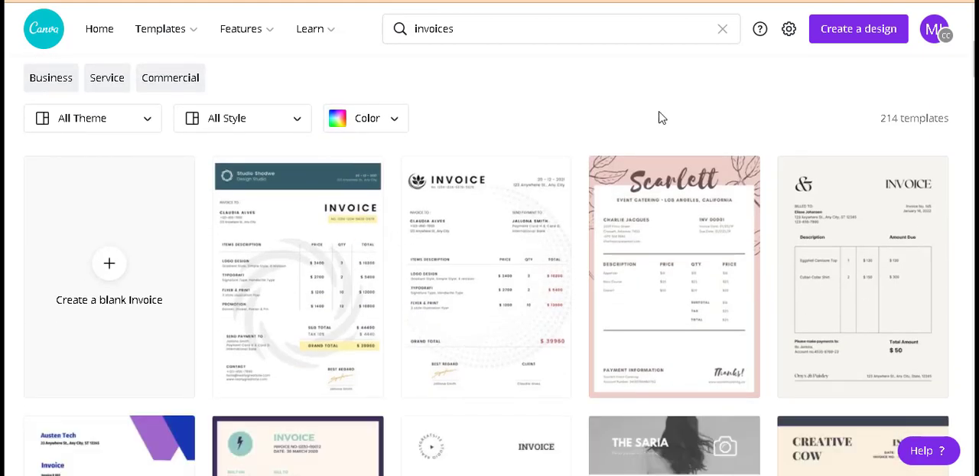
scroll(477, 280, down, 3)
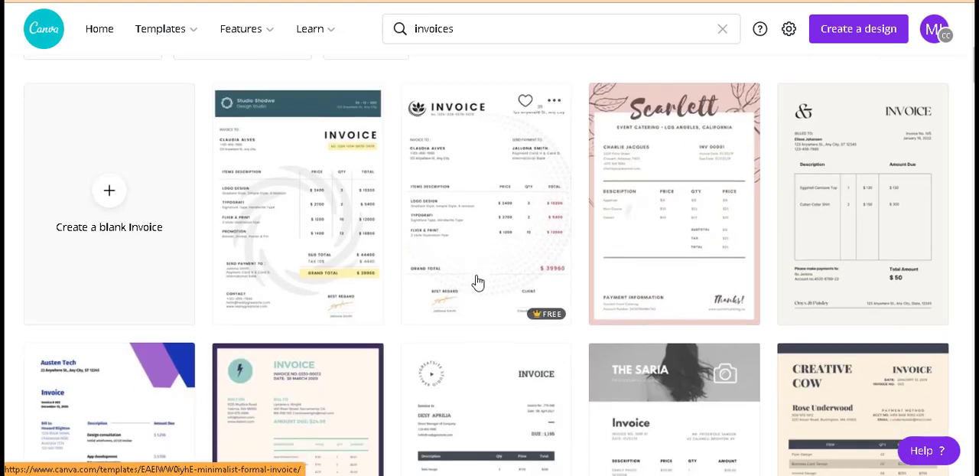
scroll(476, 281, down, 2)
scroll(476, 281, up, 3)
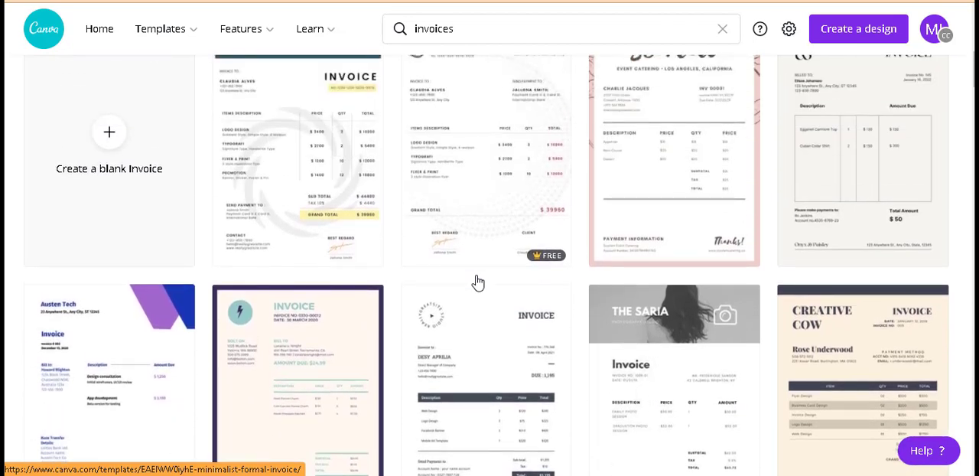
scroll(476, 281, down, 4)
scroll(476, 281, down, 3)
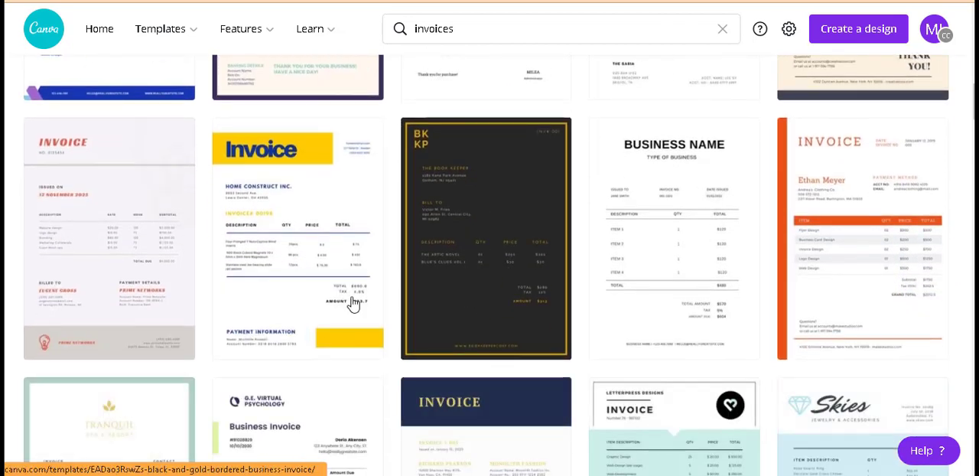
click(282, 253)
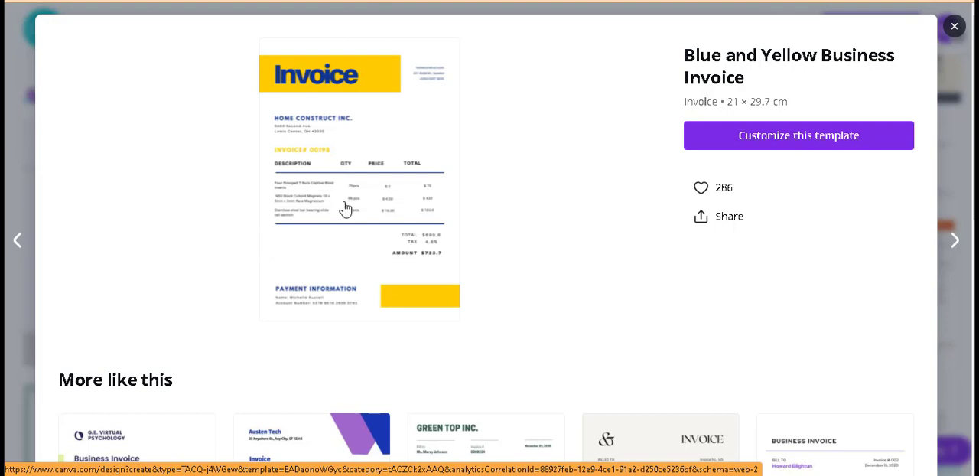
click(786, 143)
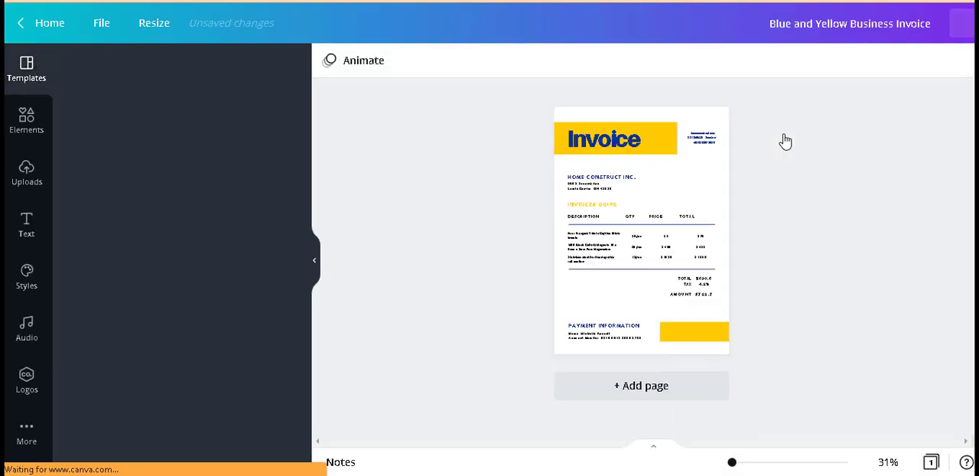
Step: Replace the company name above the invoice number with "EDUTRAIN"
click(723, 463)
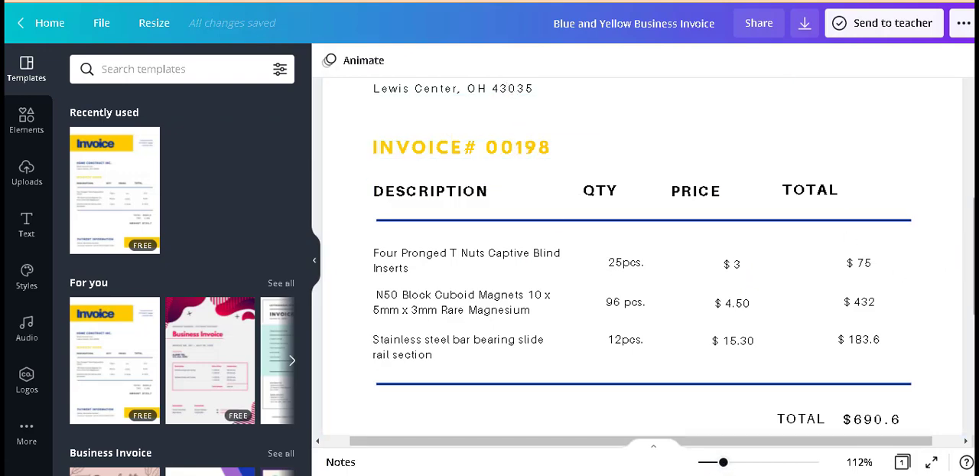
scroll(642, 260, up, 3)
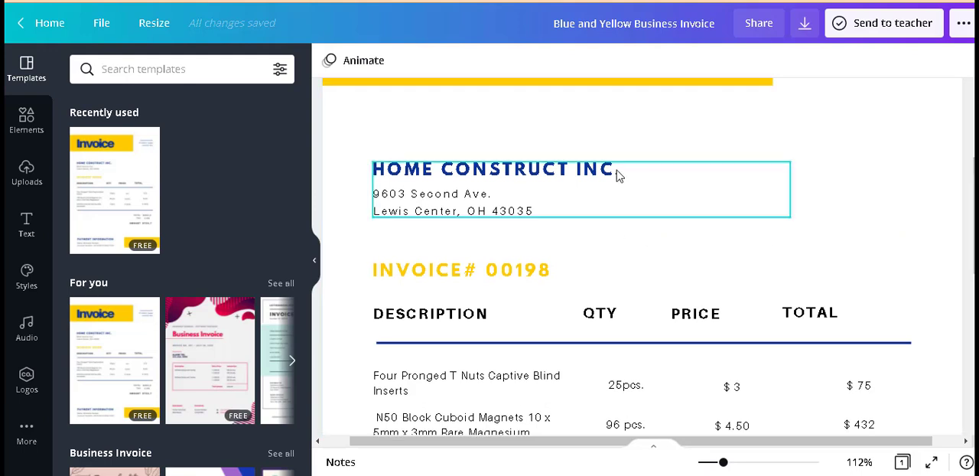
triple_click(619, 172)
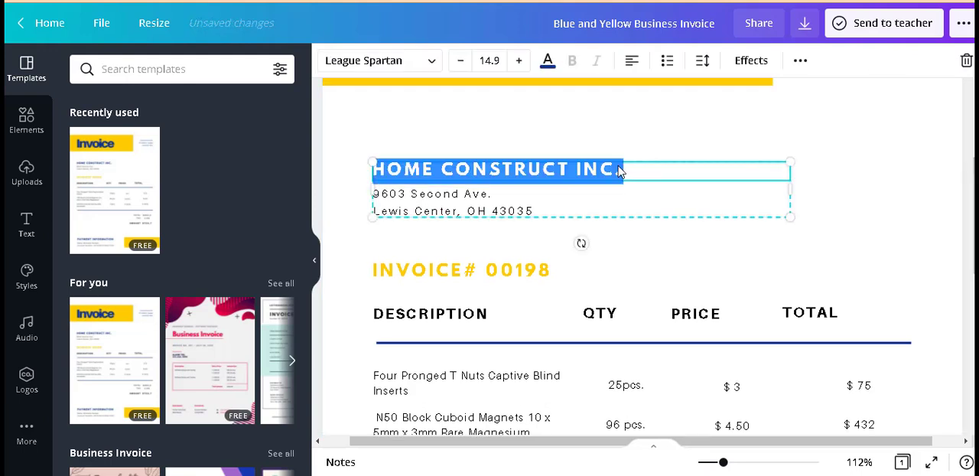
text(EDUT)
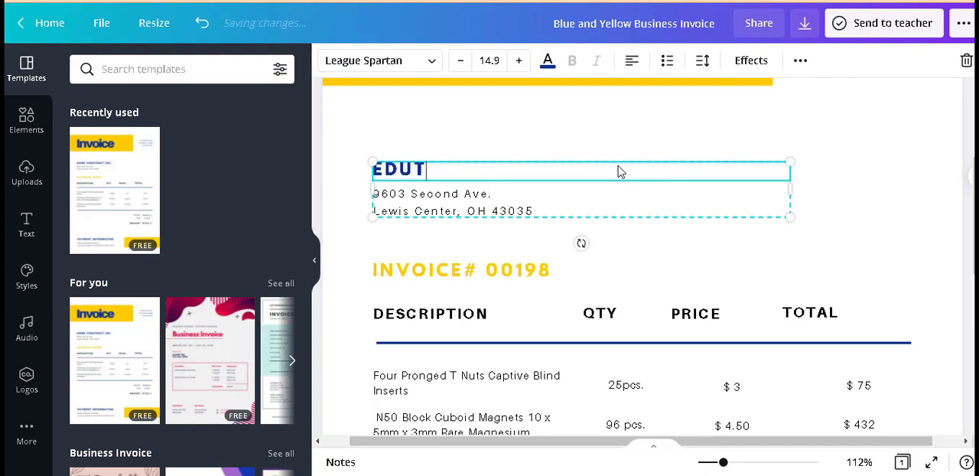
text(RAIN)
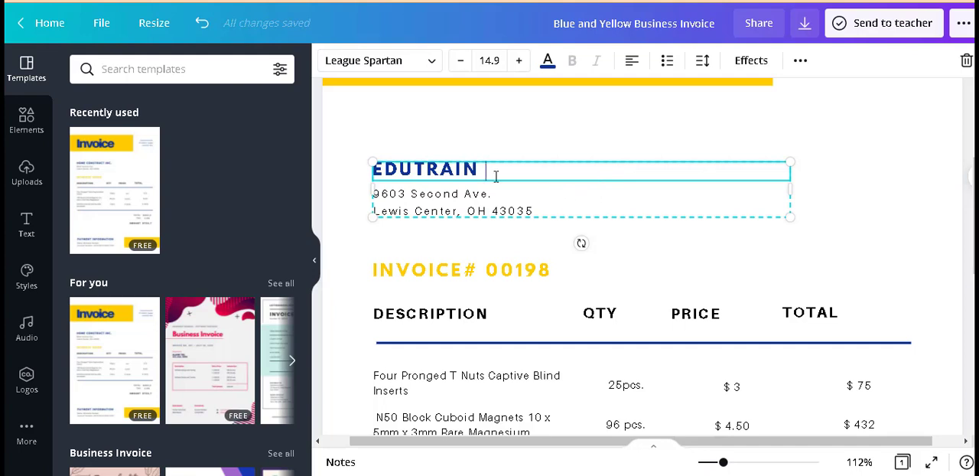
Step: Replace both address lines under the company name with "oNLINE TRAINING MENTOR"
click(485, 195)
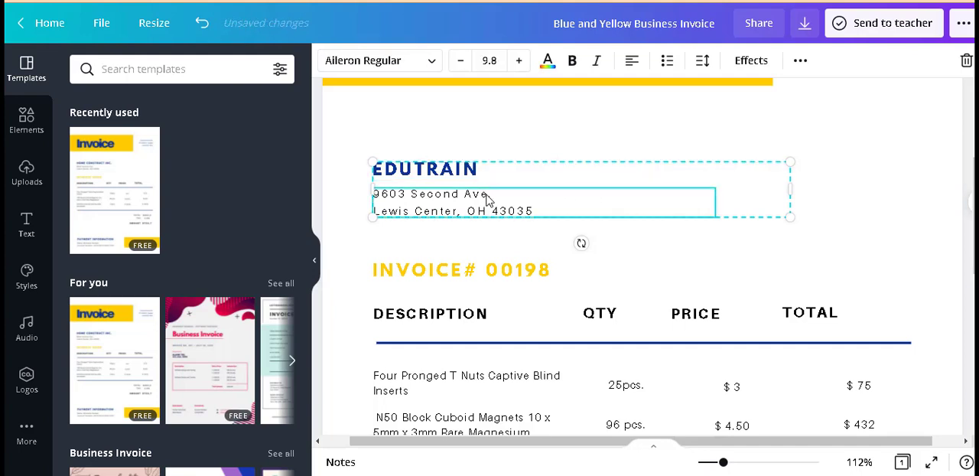
triple_click(487, 197)
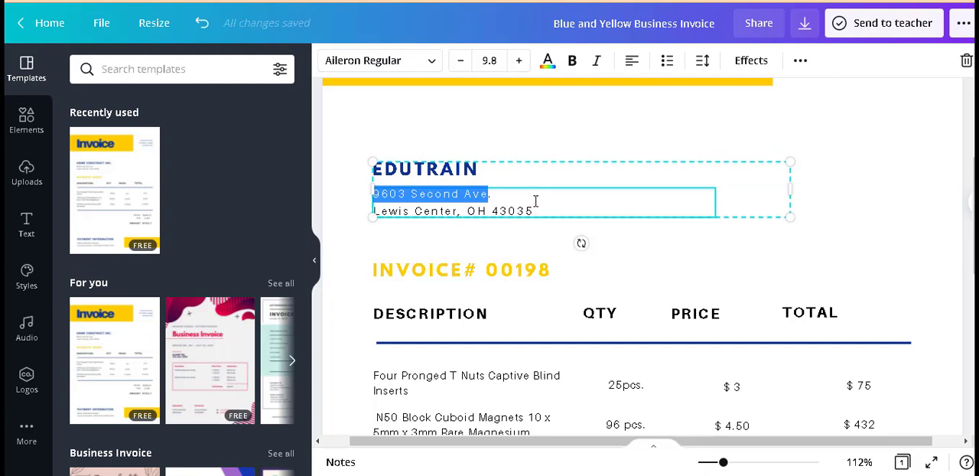
key(ctrl+a)
text(o N)
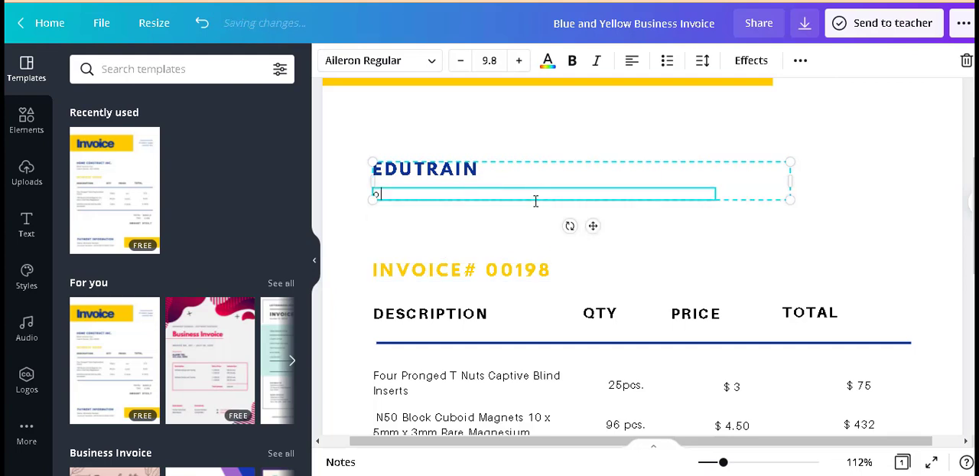
text(LINE T)
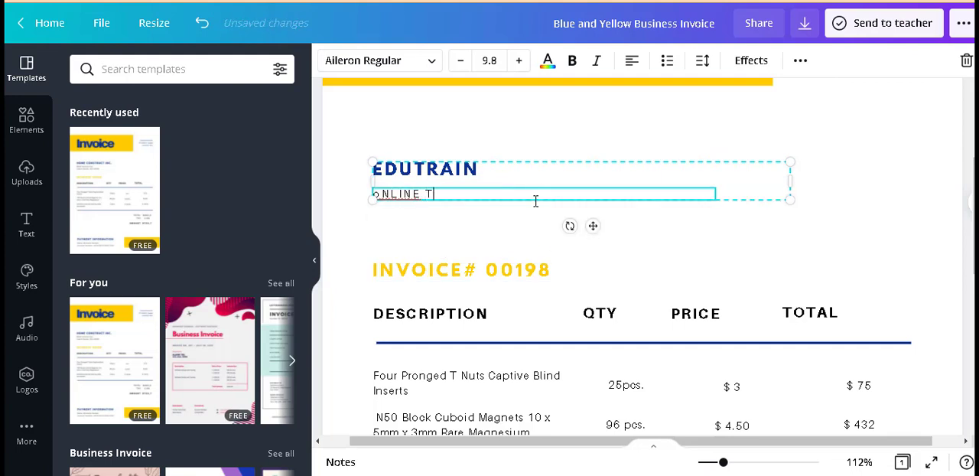
text(RAINING MENTOR)
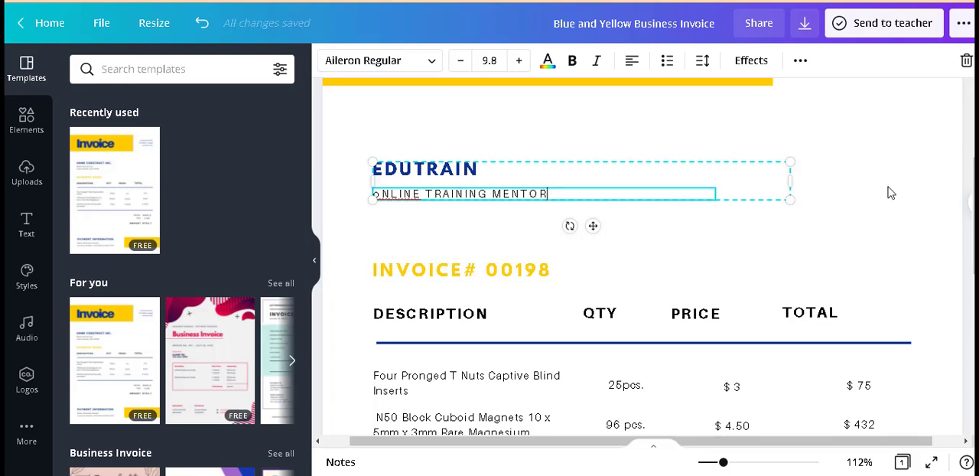
Step: Delete the website, address and phone text block beside the yellow Invoice banner
scroll(969, 199, up, 3)
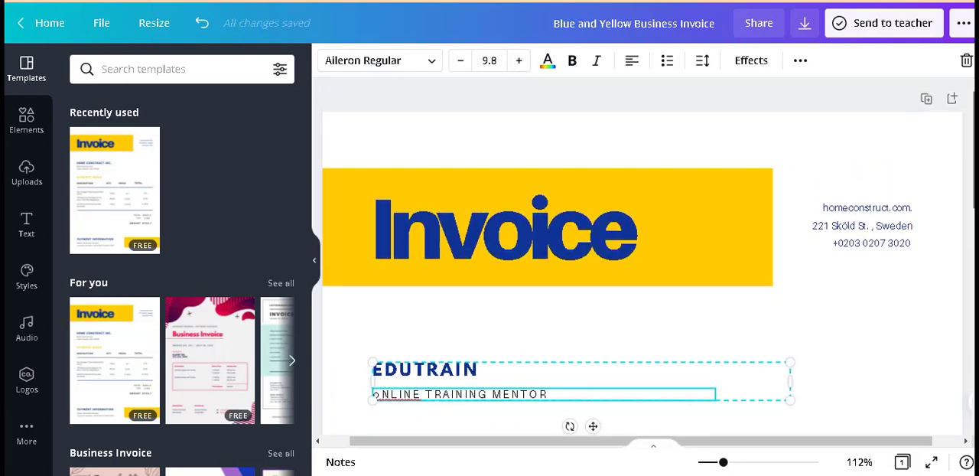
click(946, 151)
click(859, 245)
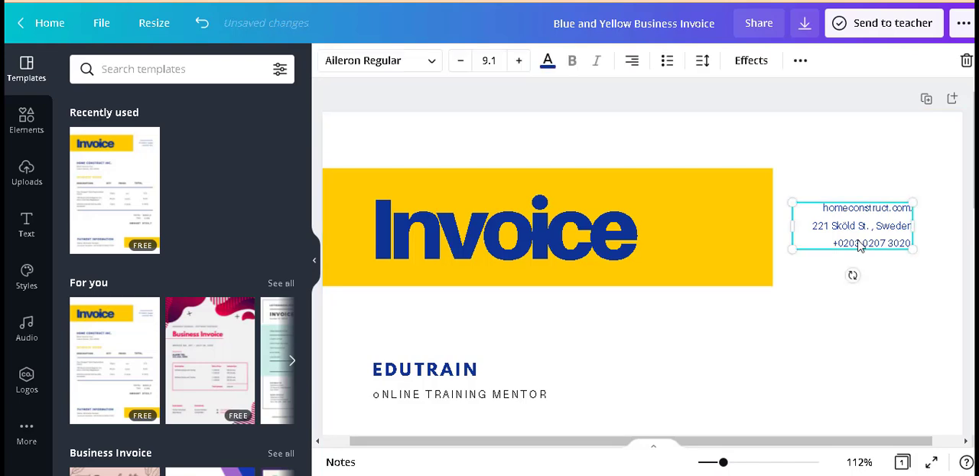
key(Delete)
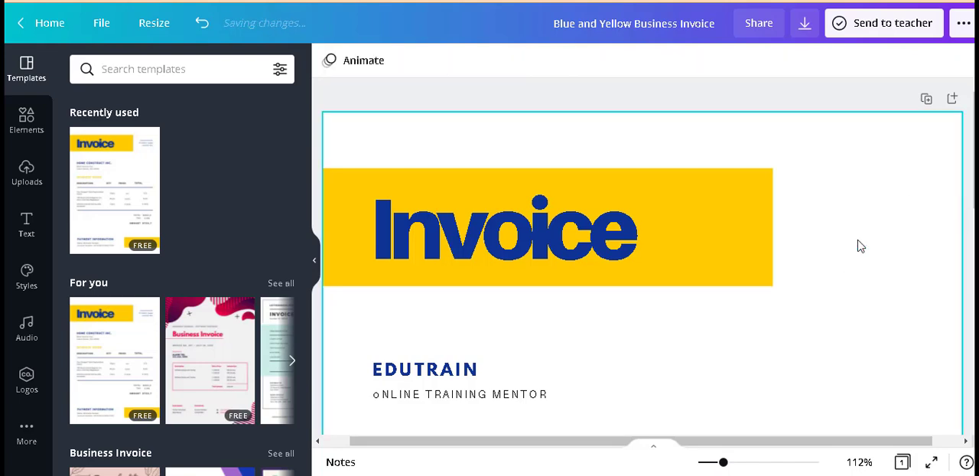
Step: Change the invoice's page background to light gray from the default colors, after trying orange
click(610, 246)
click(828, 308)
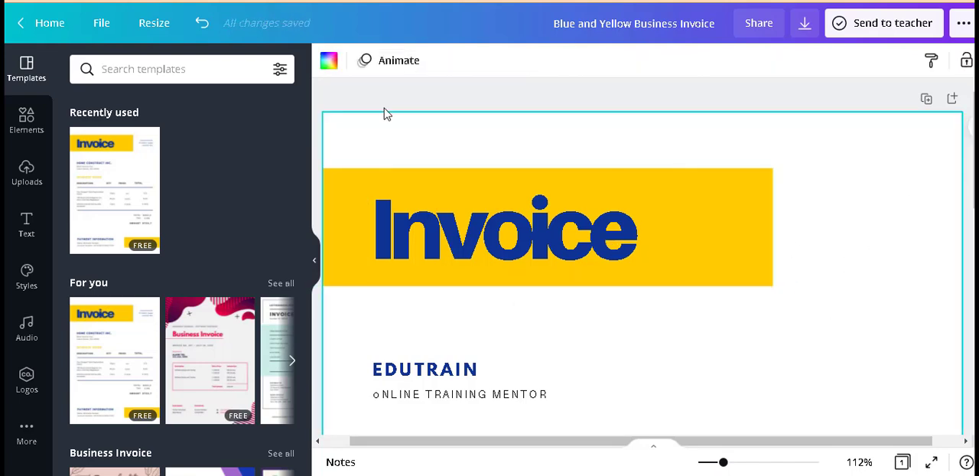
click(327, 64)
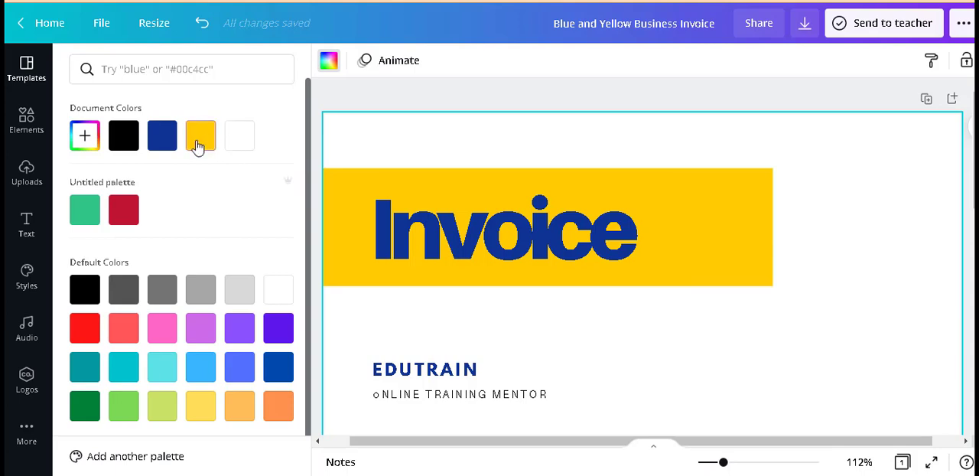
click(279, 413)
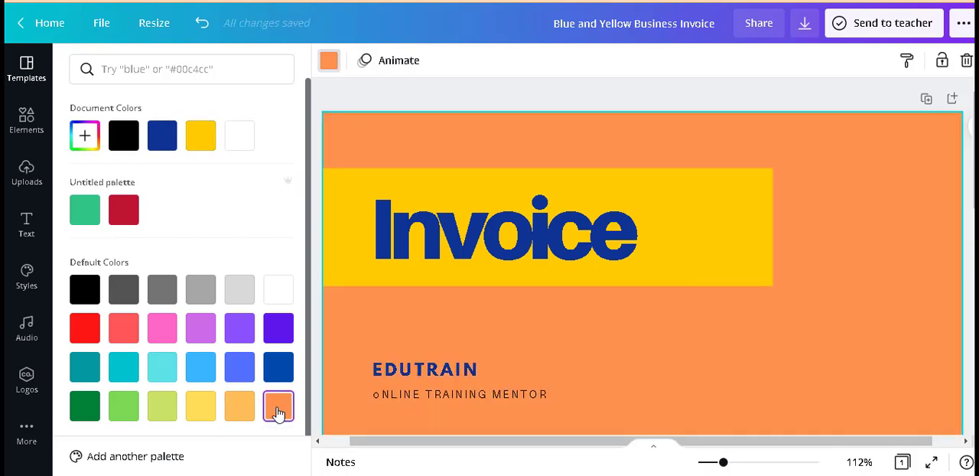
click(240, 289)
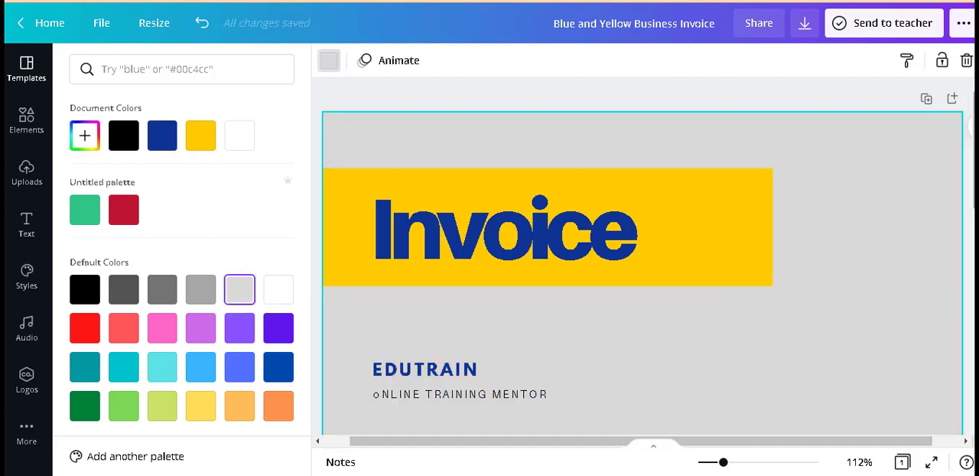
Step: Nudge the first item row slightly up and move the stainless steel item row rightward past the page edge
scroll(642, 260, down, 5)
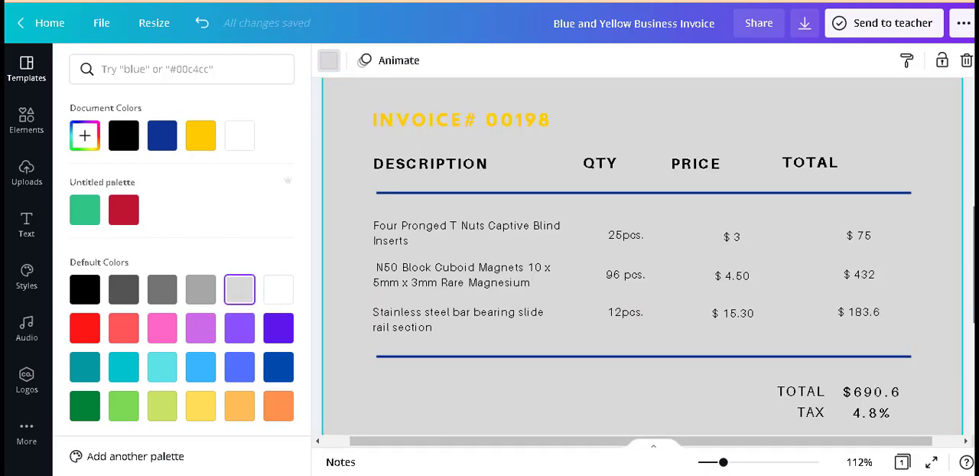
click(578, 297)
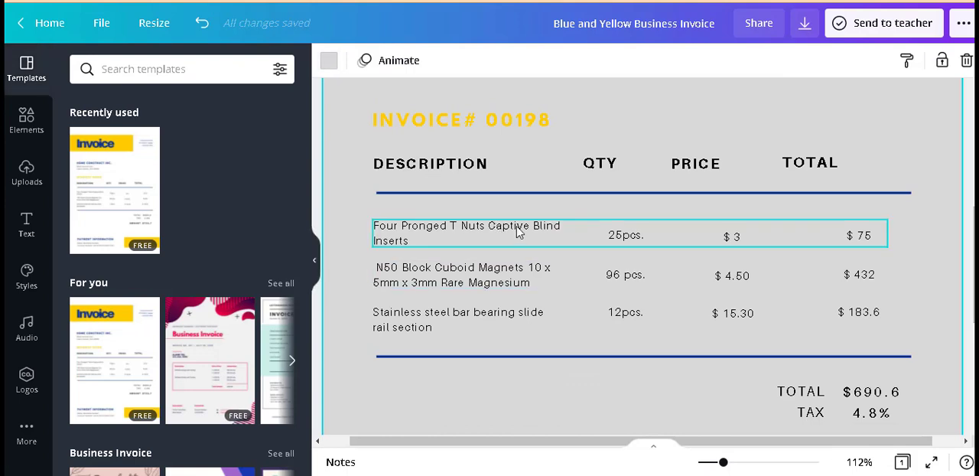
double_click(531, 227)
double_click(538, 281)
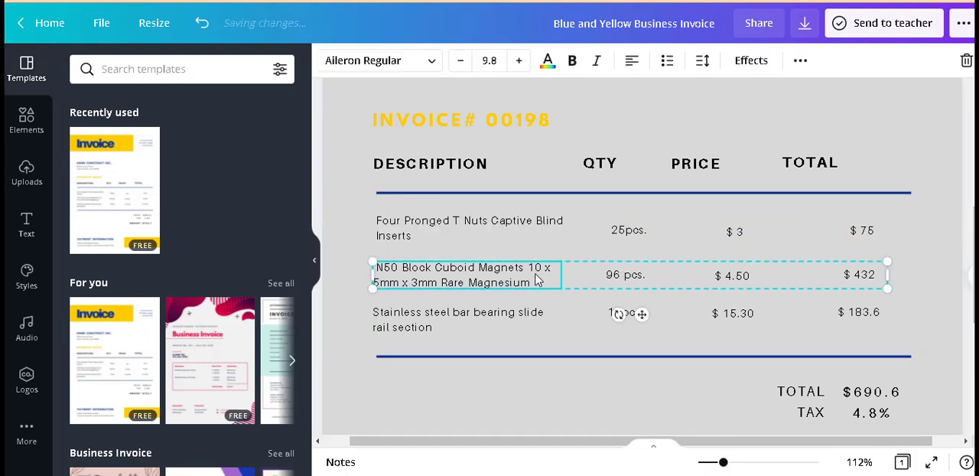
click(545, 320)
drag(572, 320, 954, 302)
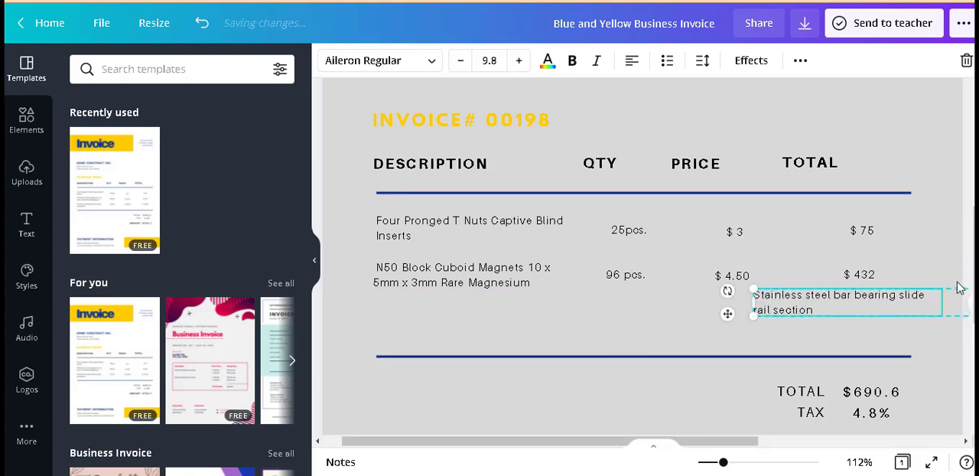
Step: Open the invoice's download settings and examine the available file types
scroll(969, 302, down, 5)
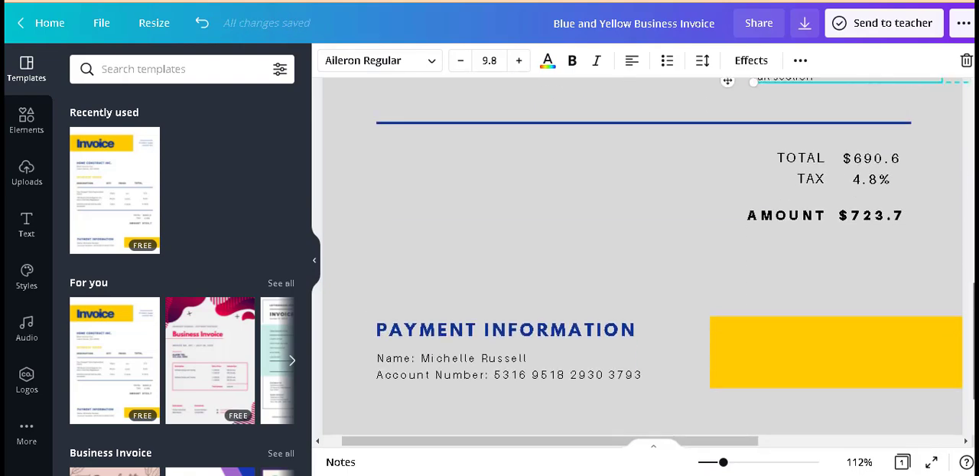
drag(973, 341, 969, 194)
click(957, 206)
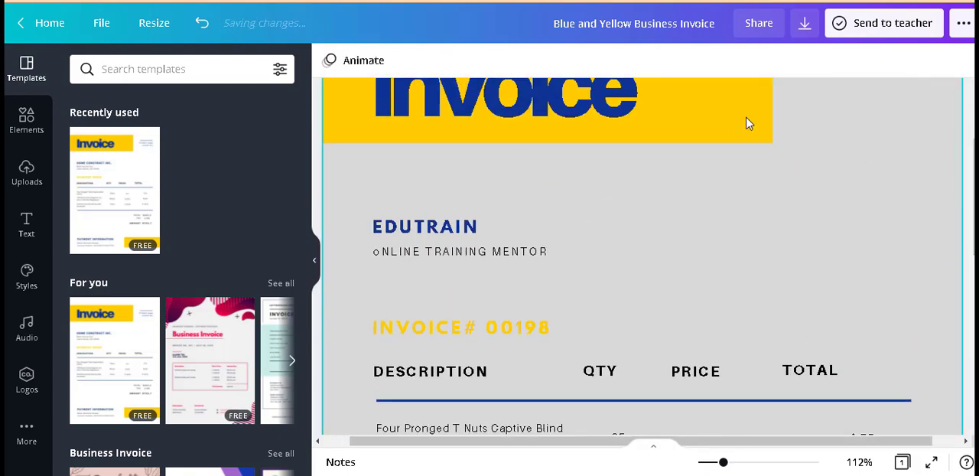
click(804, 26)
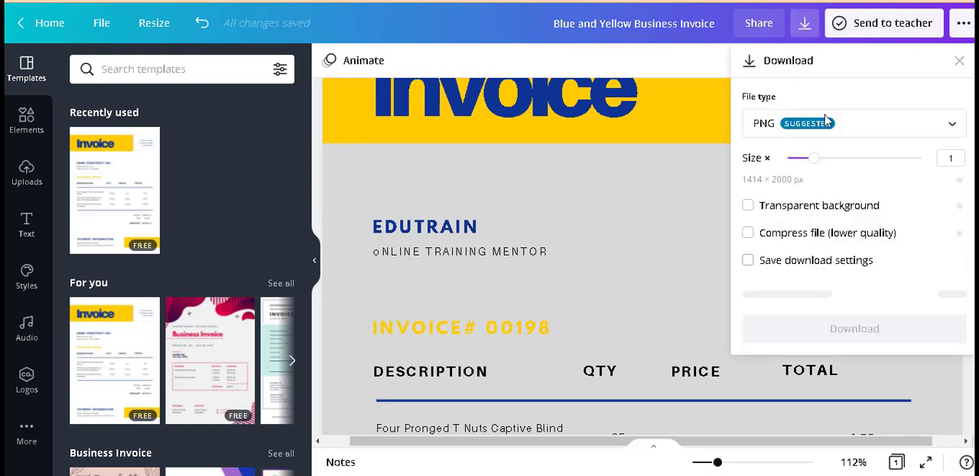
click(952, 125)
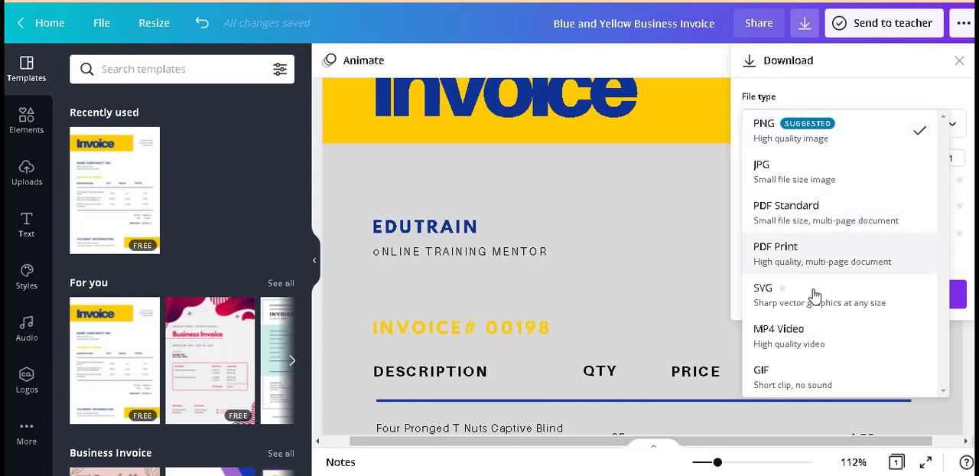
Step: Leave the invoice editor for the Canva home page and open the Business Letterheads template collection
click(50, 28)
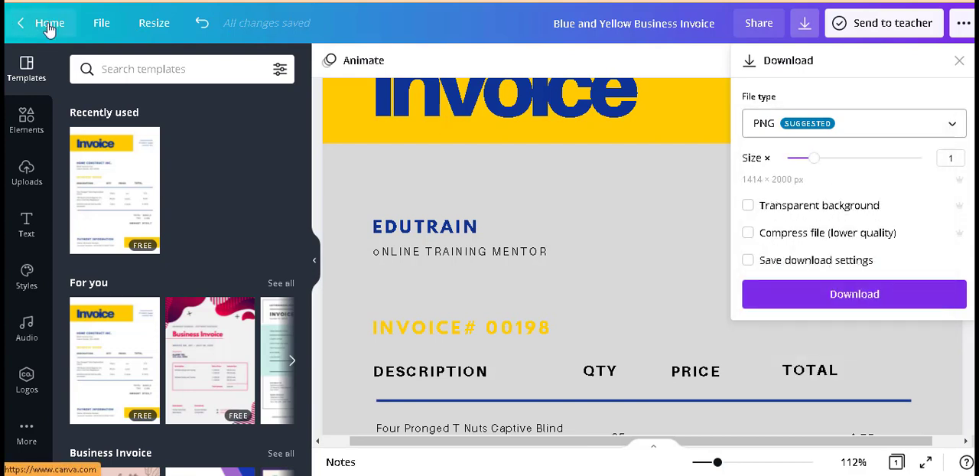
click(50, 29)
click(48, 28)
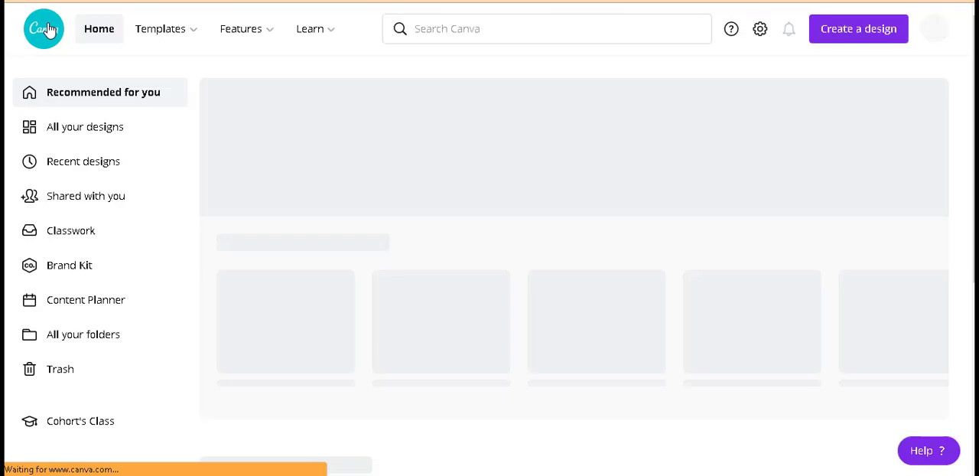
mouse_move(177, 39)
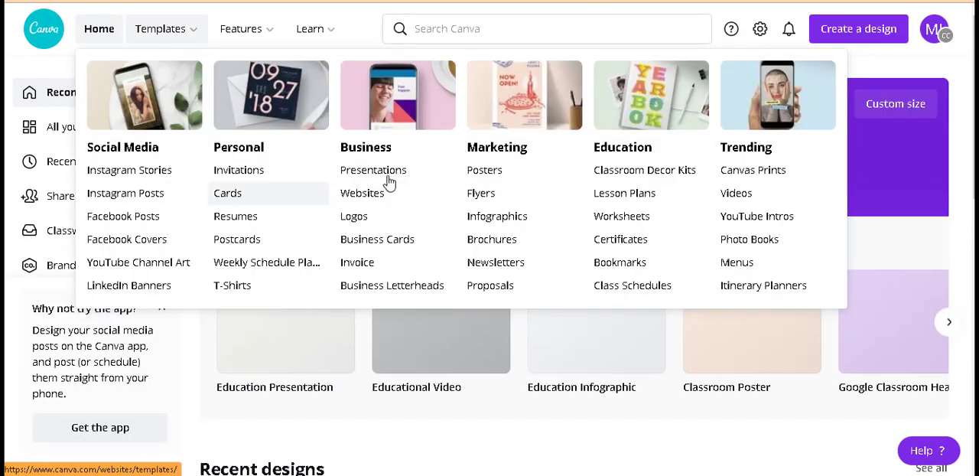
click(399, 289)
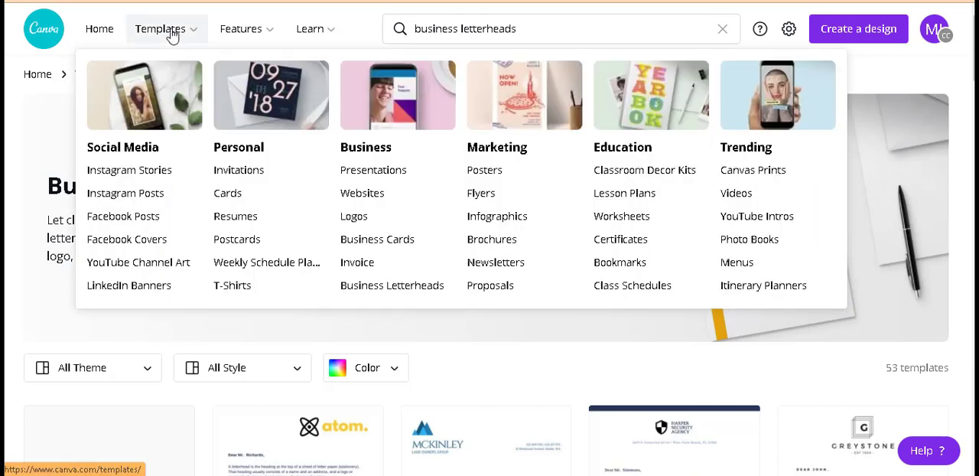
Step: Choose the Blue Formal Mountain Logo Official Letterhead template and open it for customization
scroll(440, 399, down, 5)
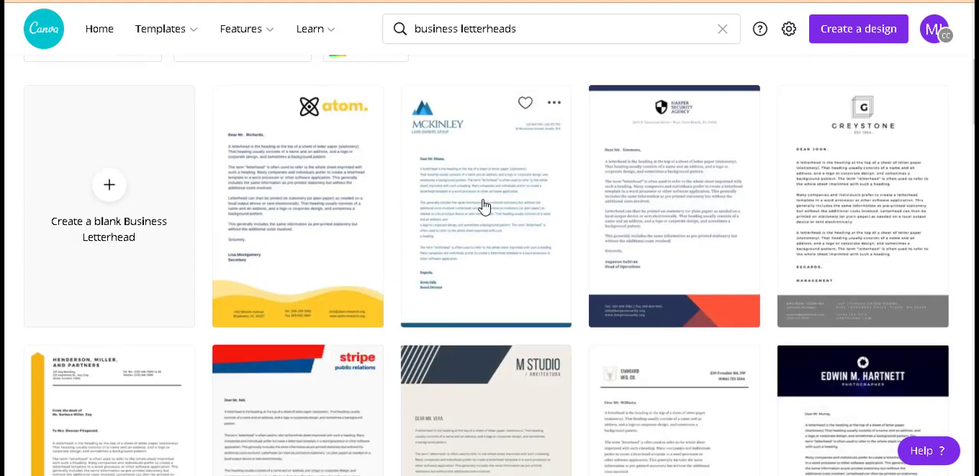
click(481, 205)
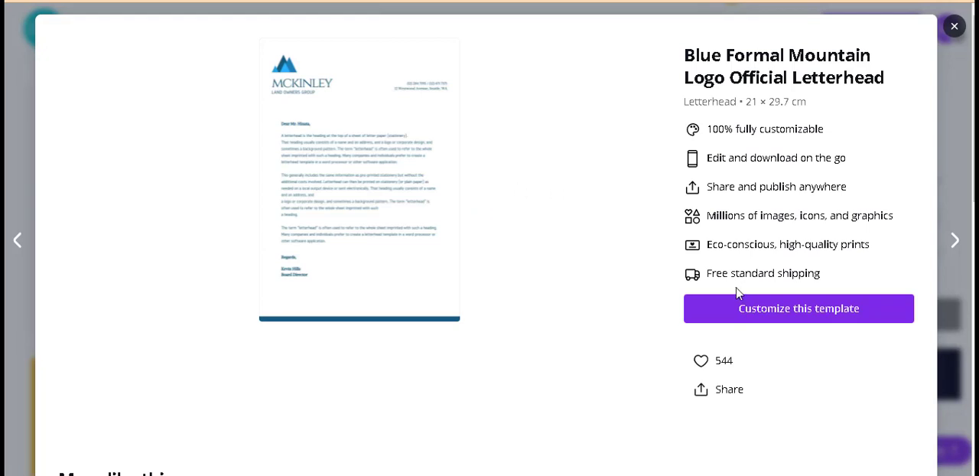
click(767, 319)
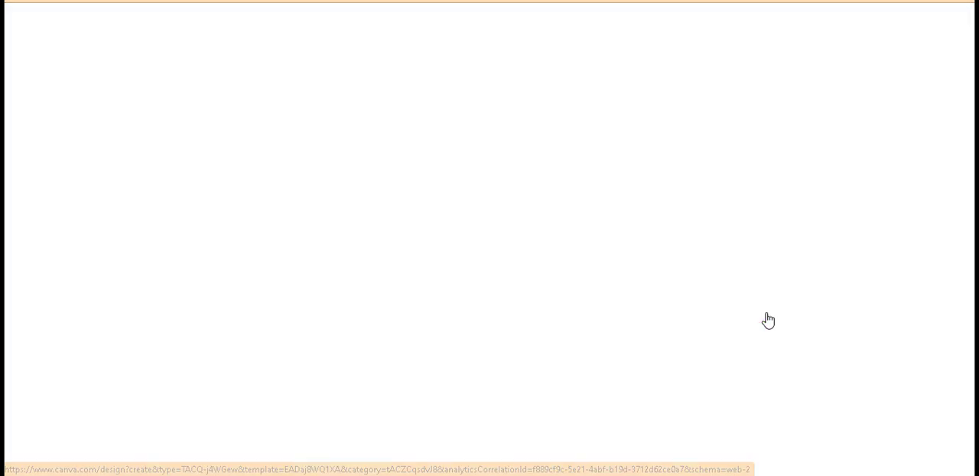
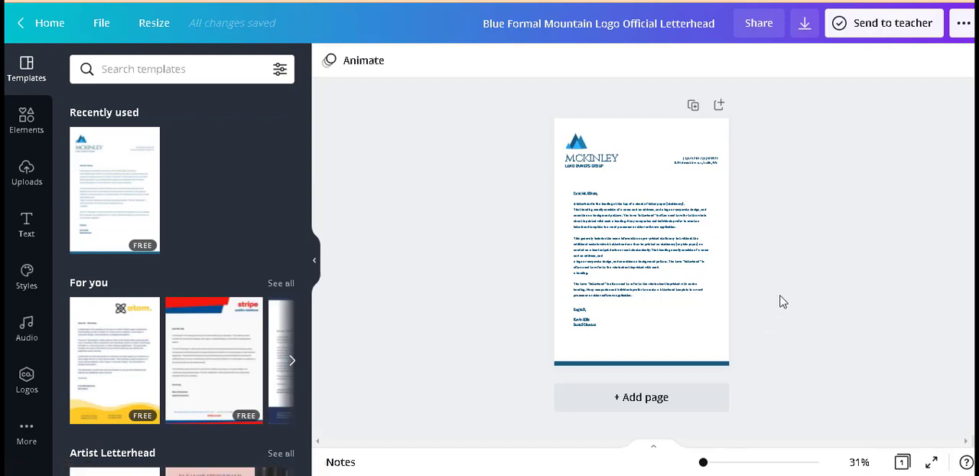
Step: Justify the letter's main body text so its lines fill the full width of the text box
click(717, 463)
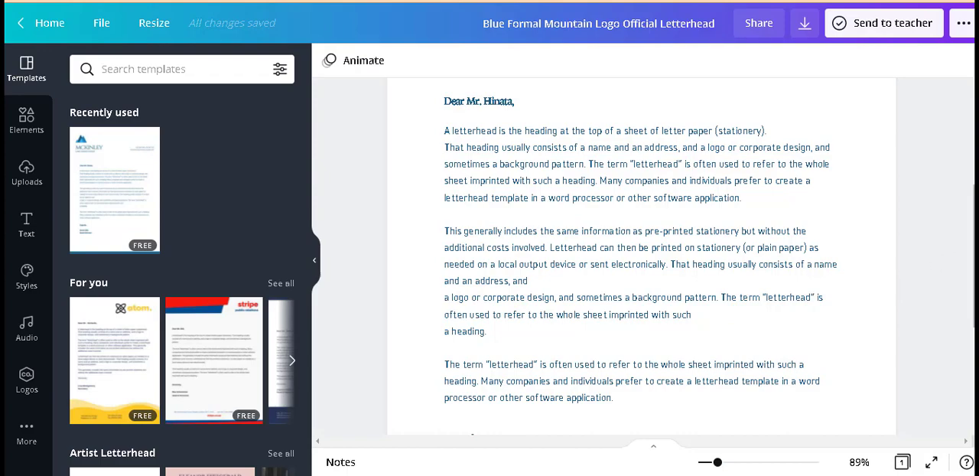
scroll(649, 272, up, 3)
scroll(649, 272, down, 4)
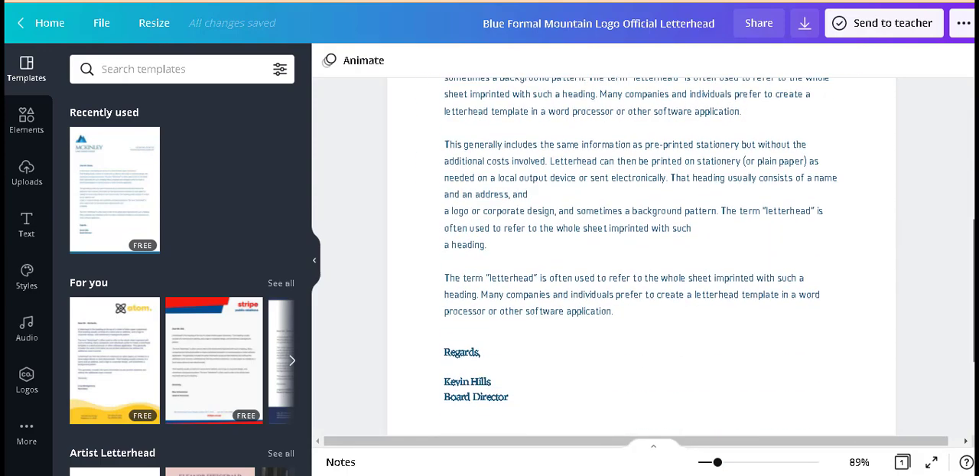
scroll(962, 255, down, 2)
scroll(961, 255, up, 4)
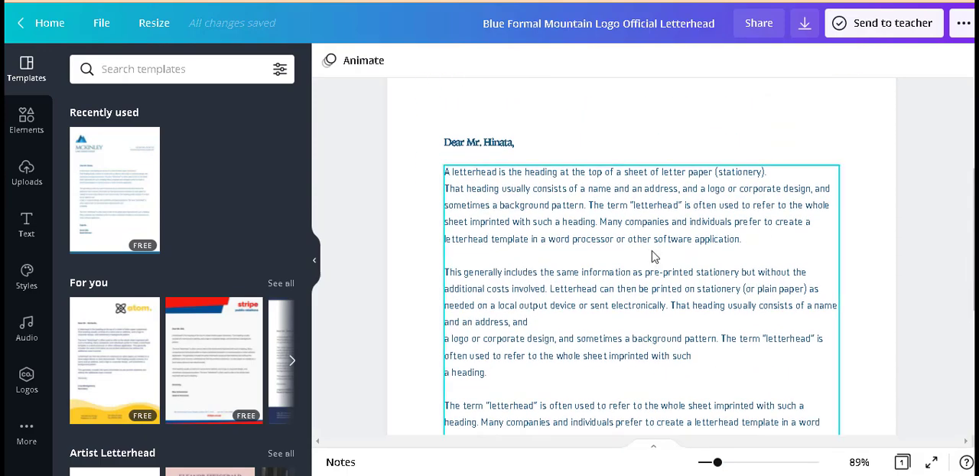
click(606, 240)
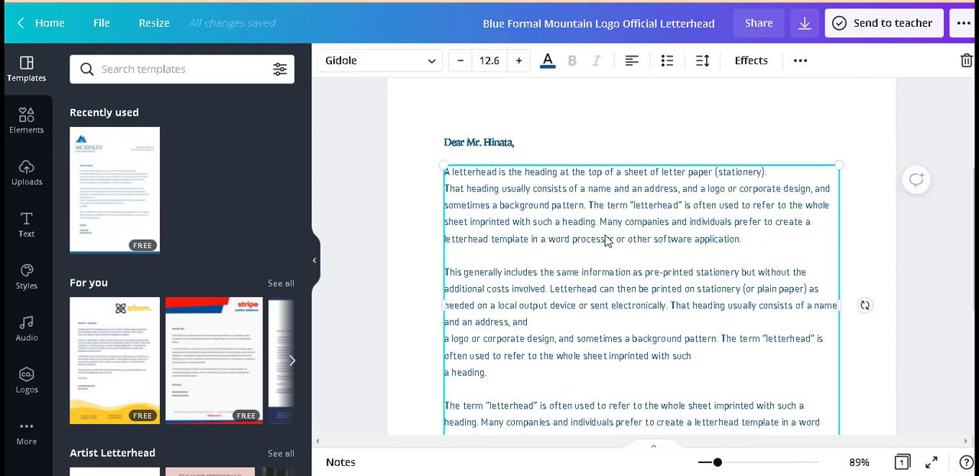
click(632, 61)
click(632, 61)
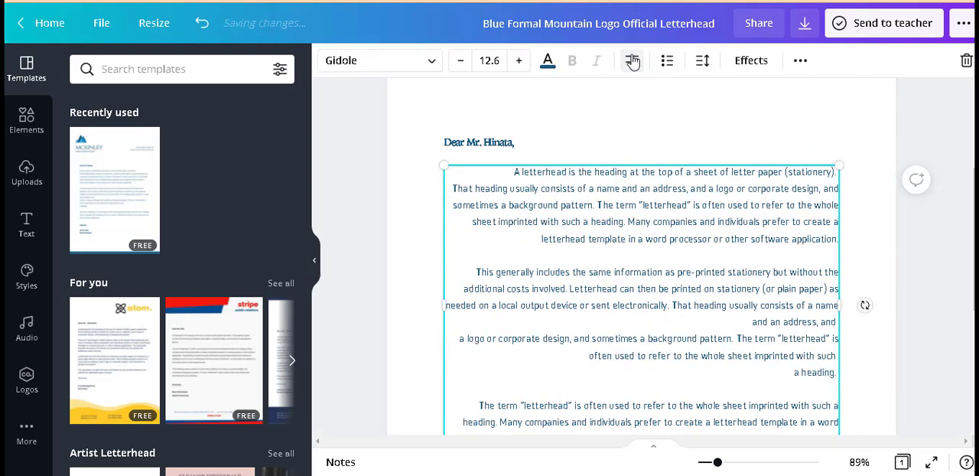
click(632, 62)
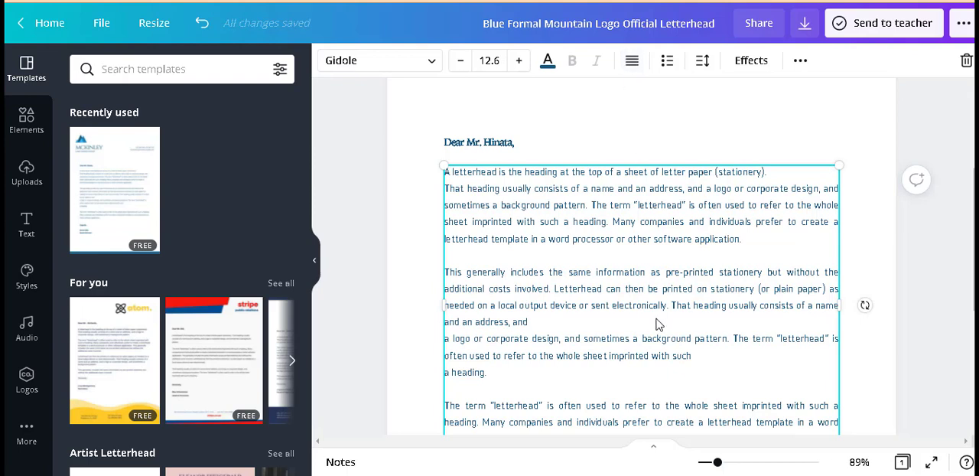
Step: Examine the letterhead's editable greeting, mountain logo, company name, tagline, contact details and closing signature block
click(483, 151)
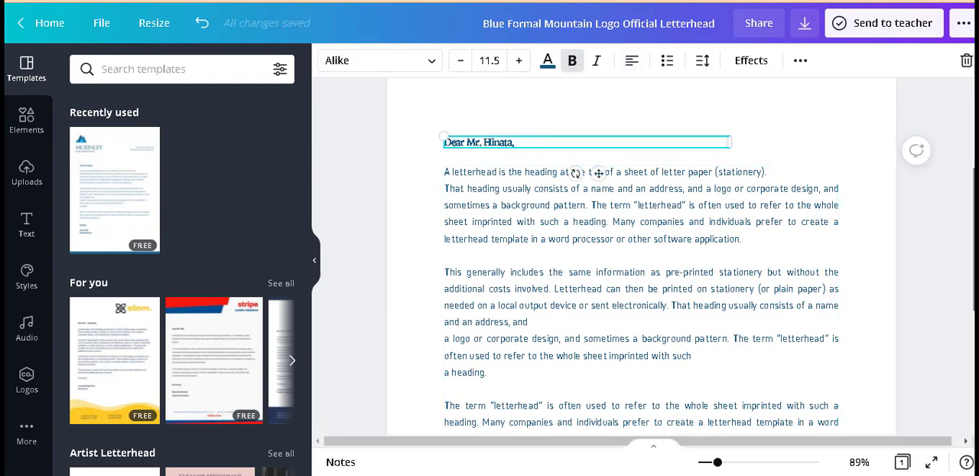
click(945, 300)
scroll(641, 260, up, 3)
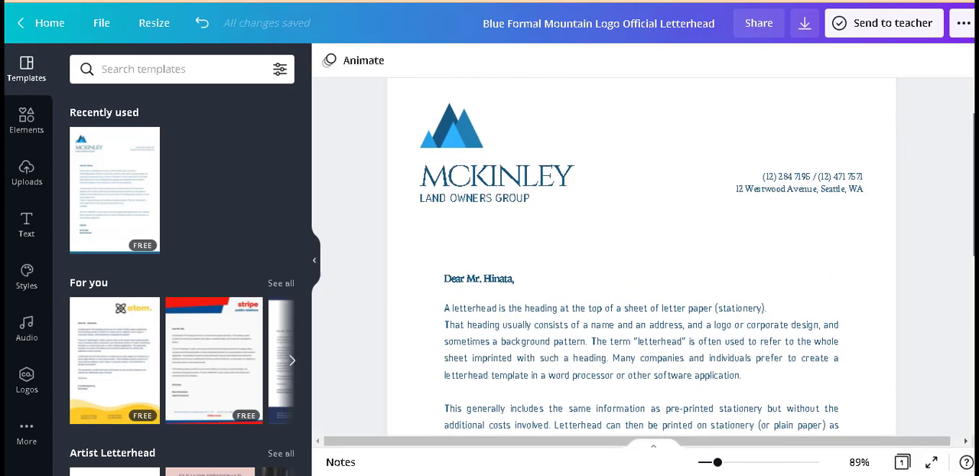
click(451, 164)
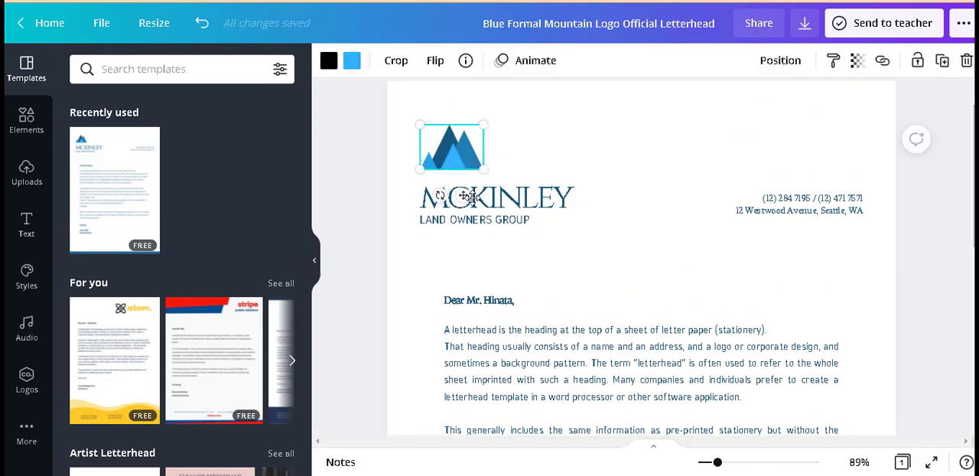
click(519, 200)
click(516, 222)
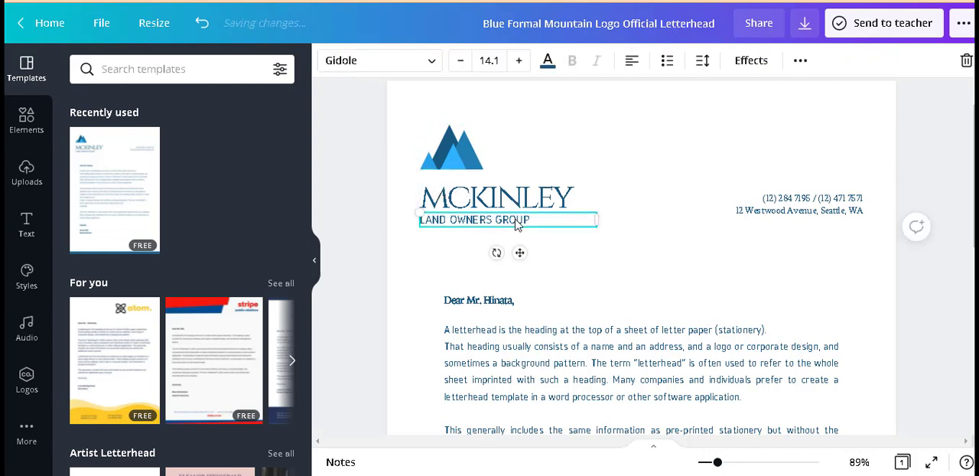
click(762, 202)
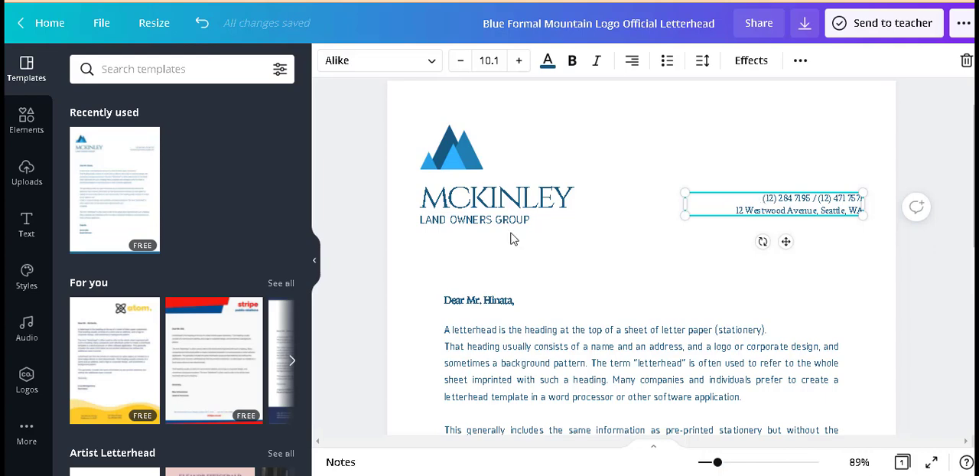
drag(973, 176, 974, 351)
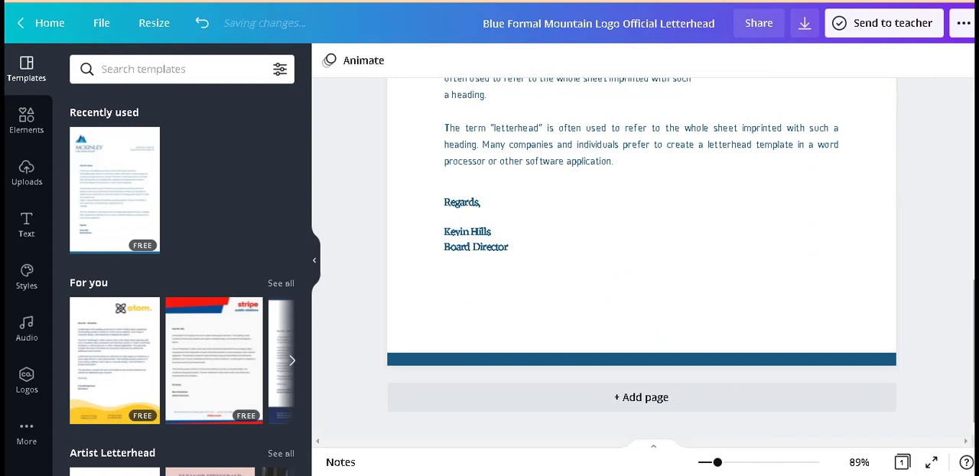
click(462, 212)
key(ctrl+a)
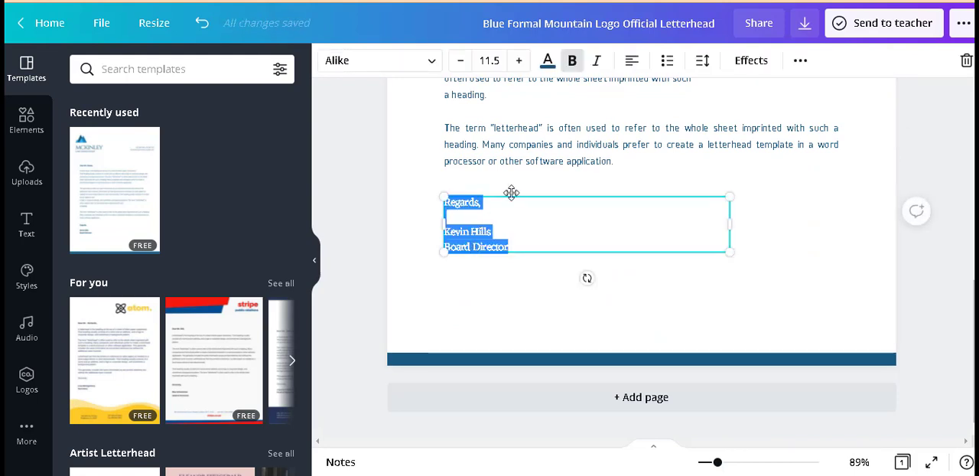
click(497, 285)
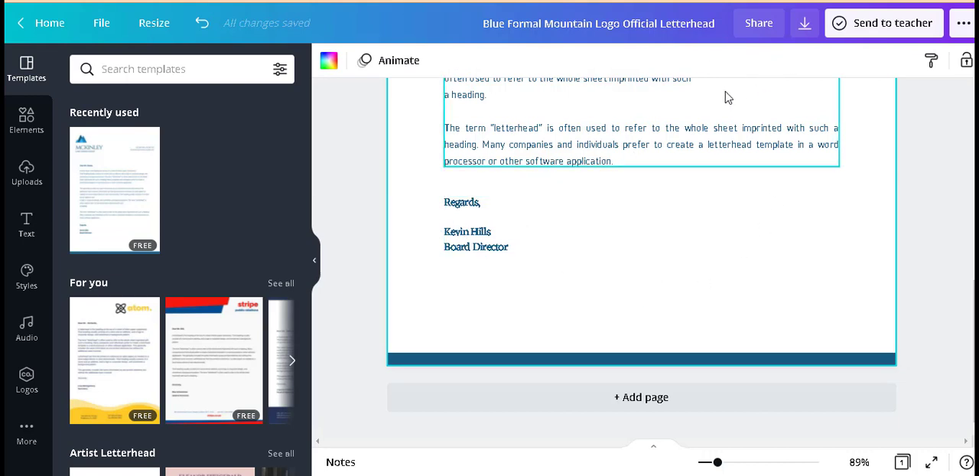
Step: View the letterhead's download settings, then close them and return to the page
click(804, 25)
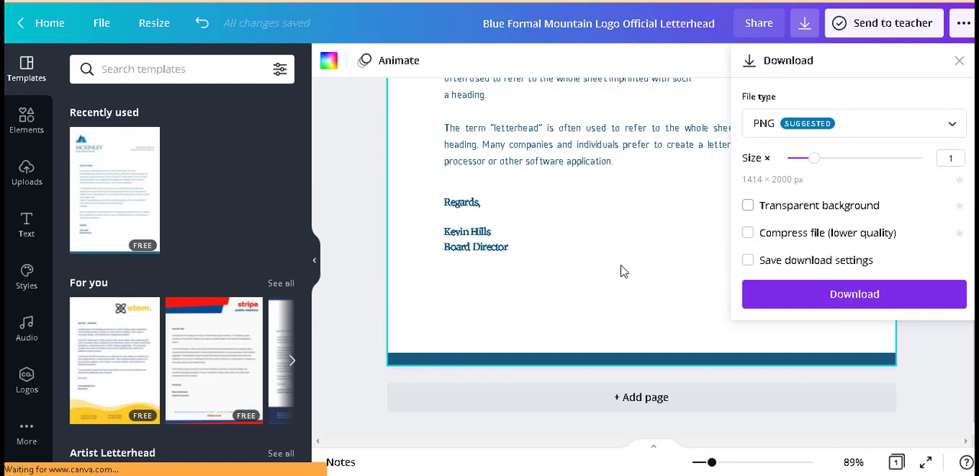
click(589, 212)
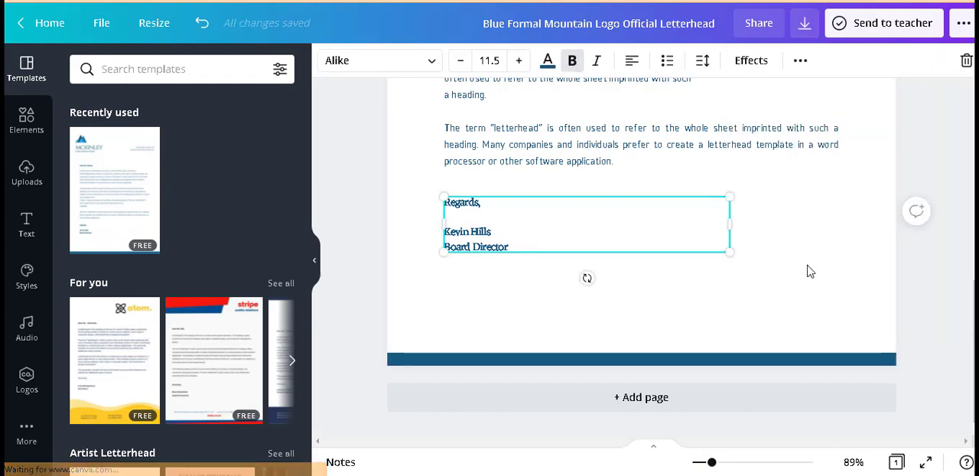
click(618, 301)
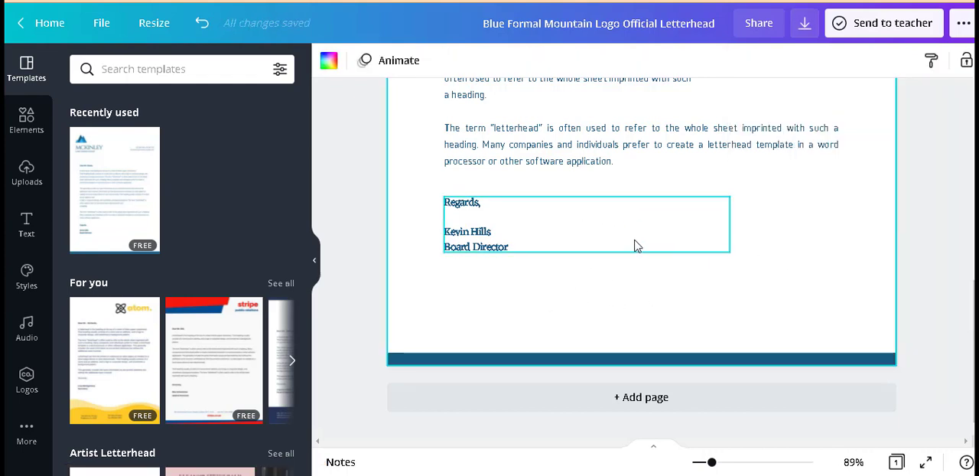